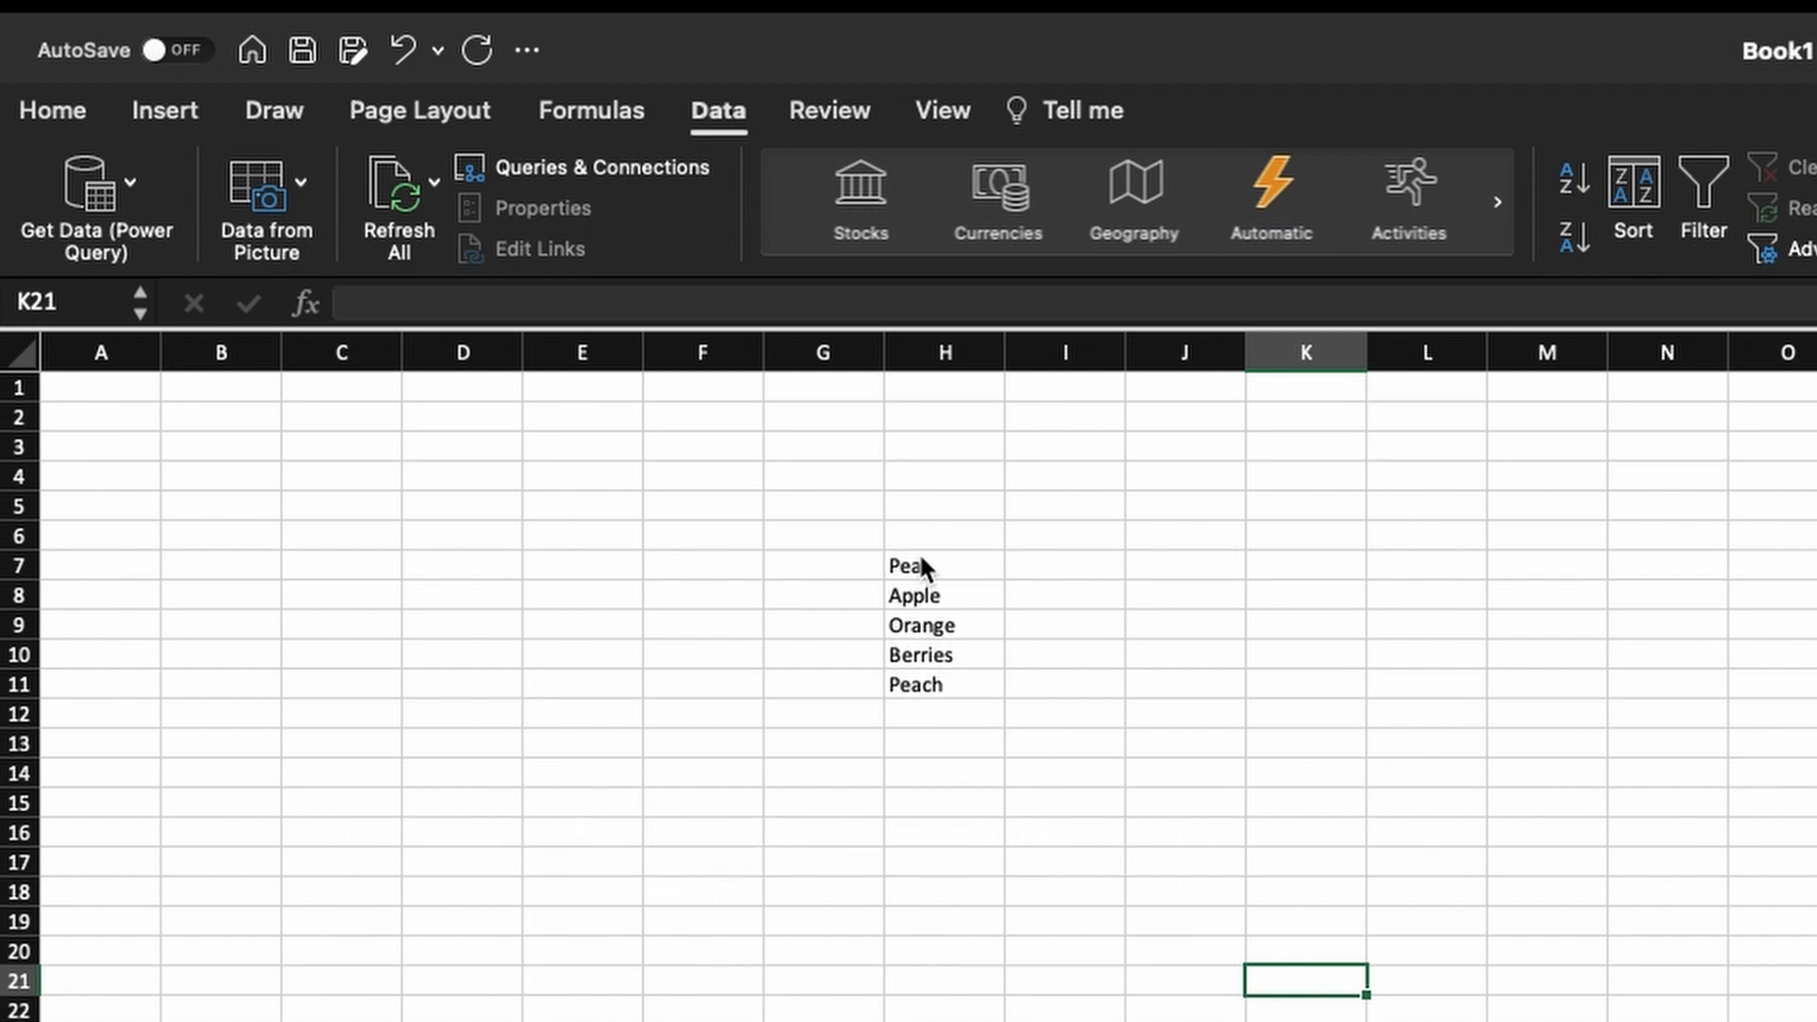
Create a drop-down in cell F7 using List data validation with the fruit names in H7:H11 as its source
click(712, 572)
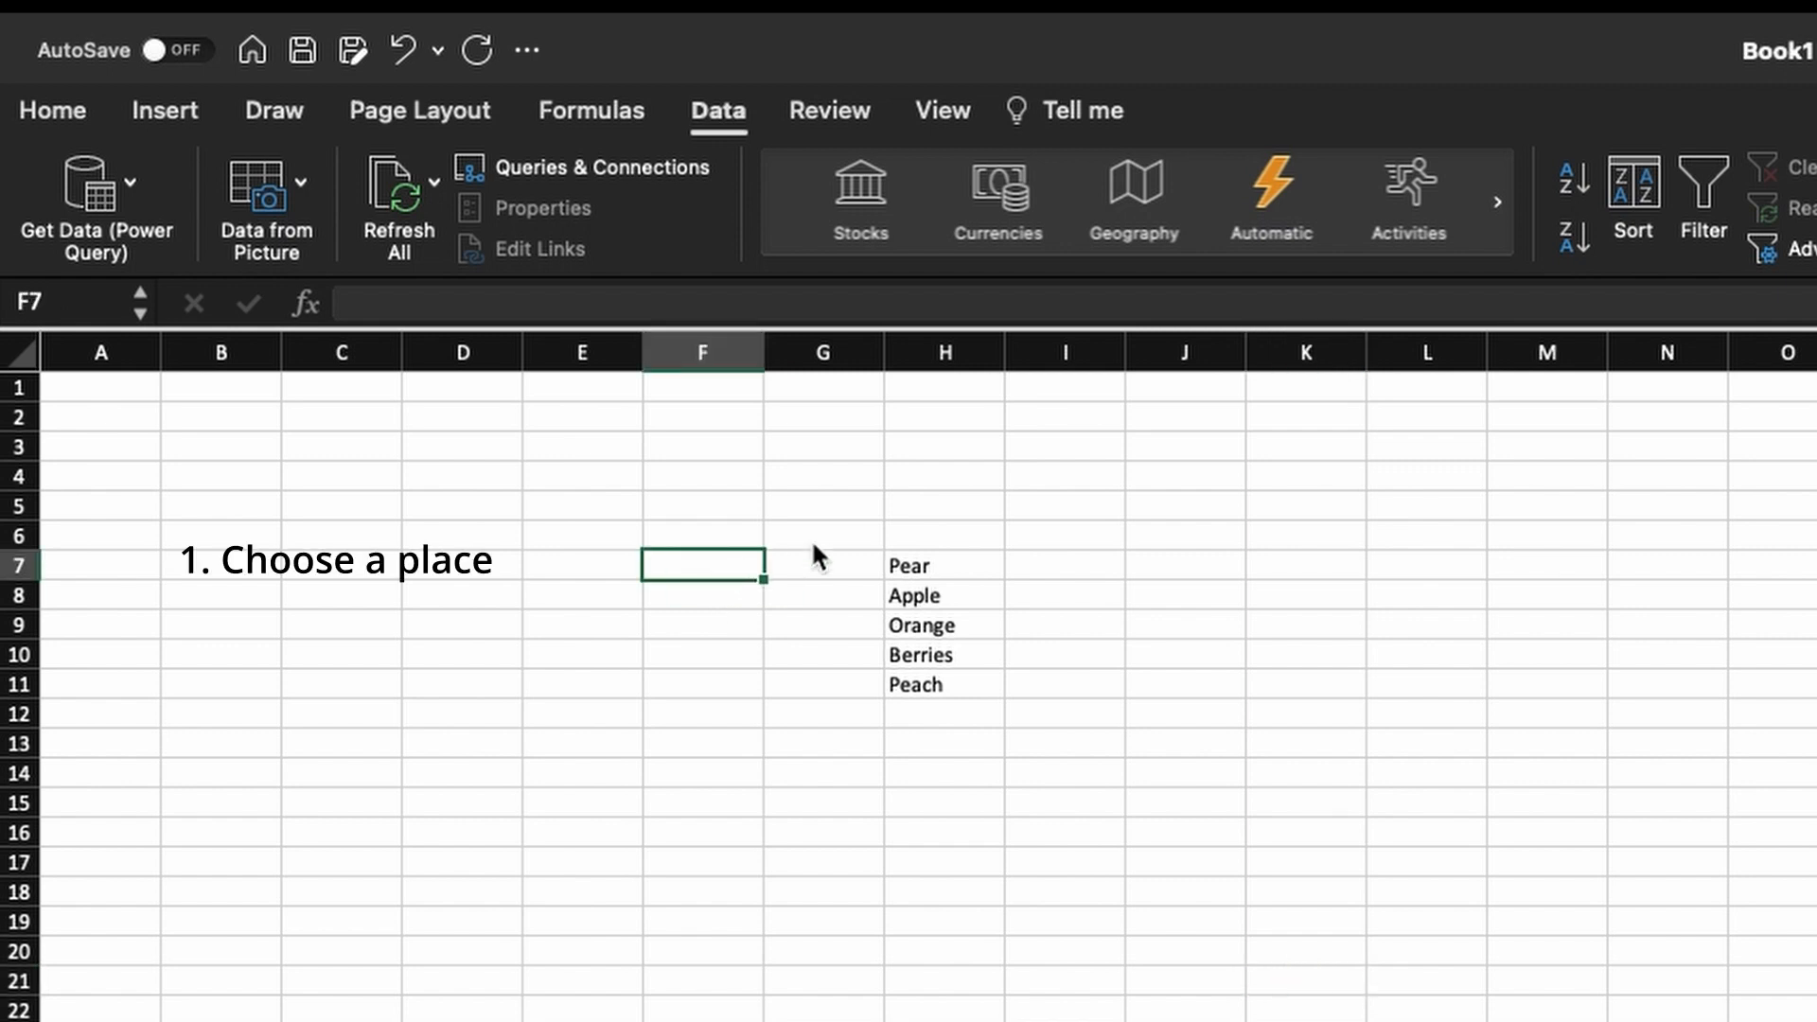
click(729, 116)
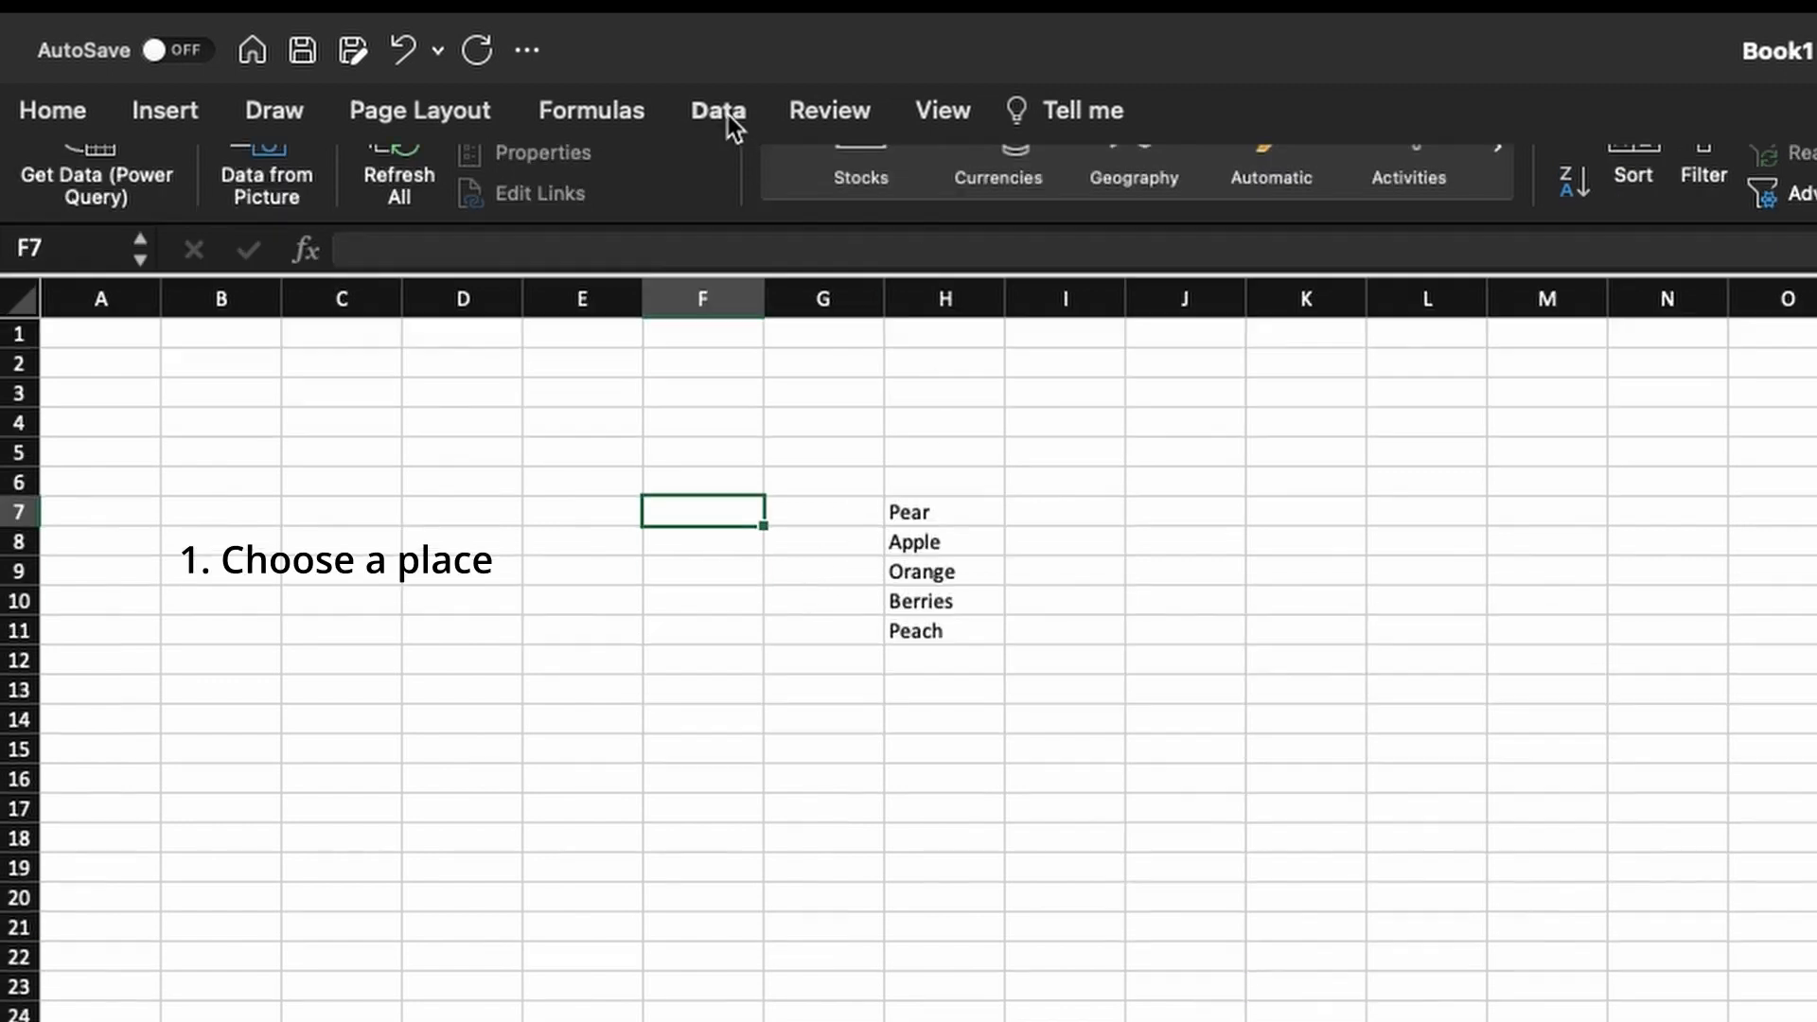
click(728, 116)
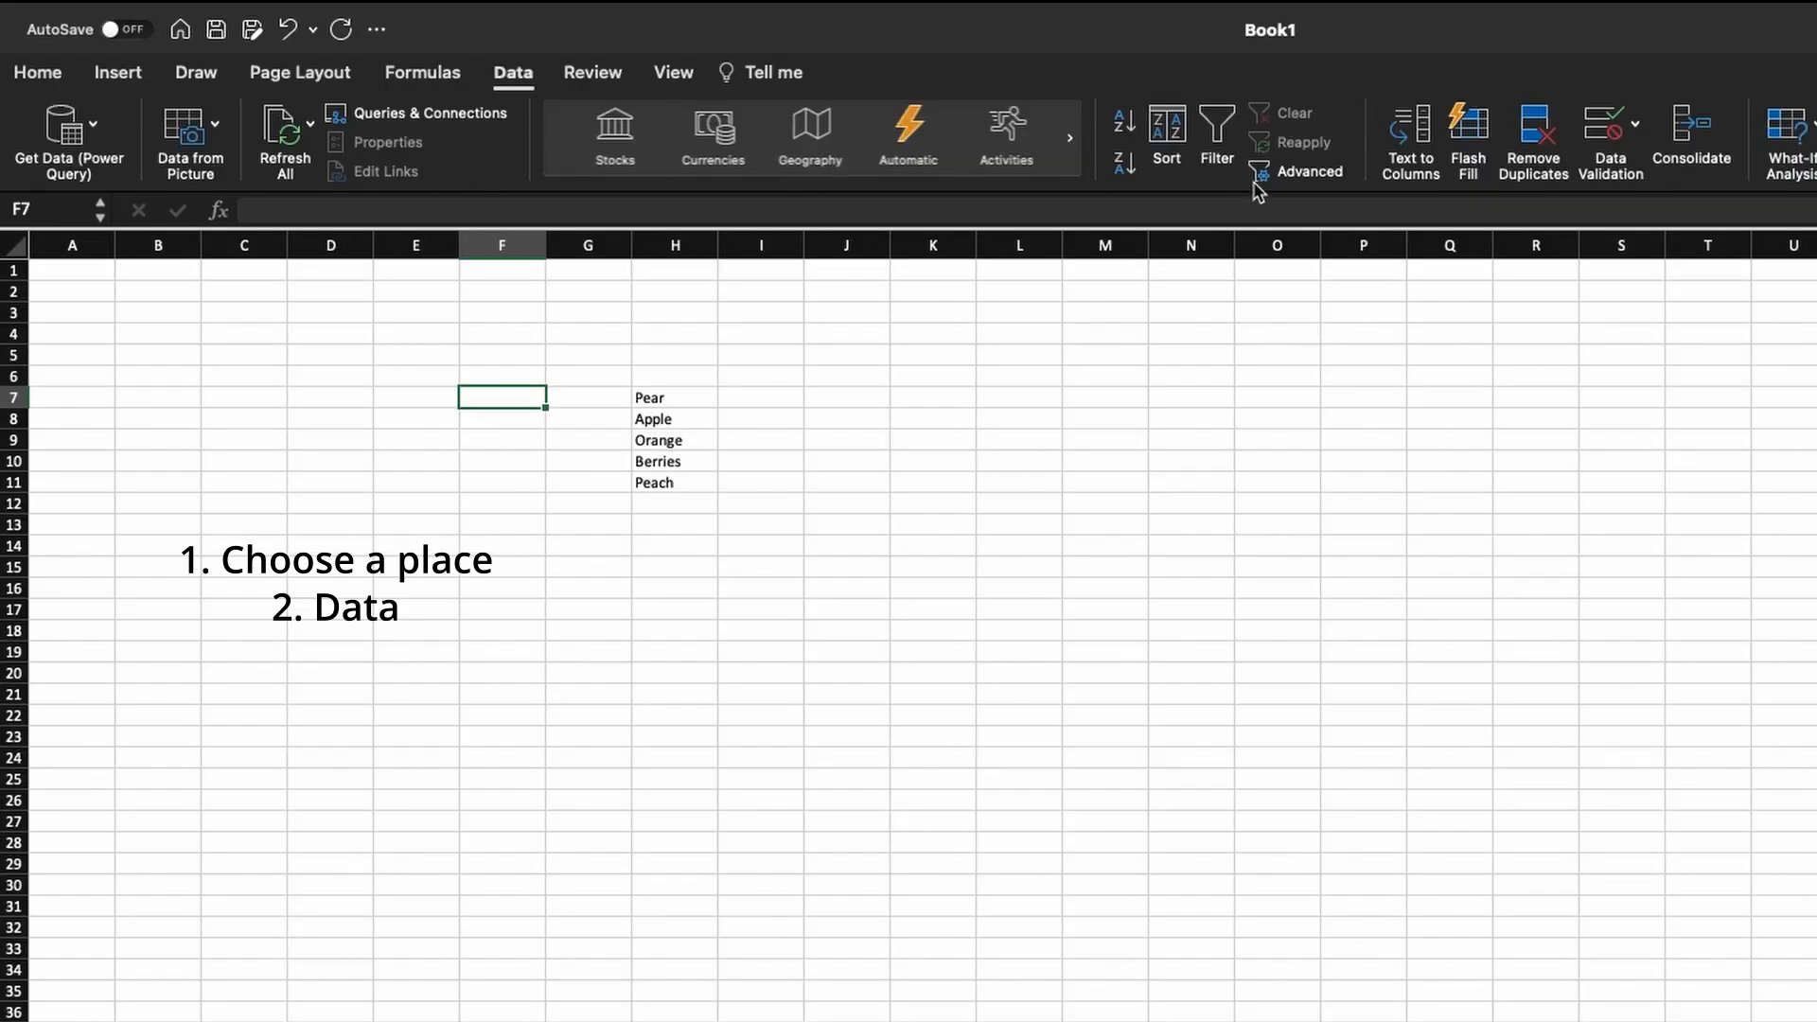
click(1636, 124)
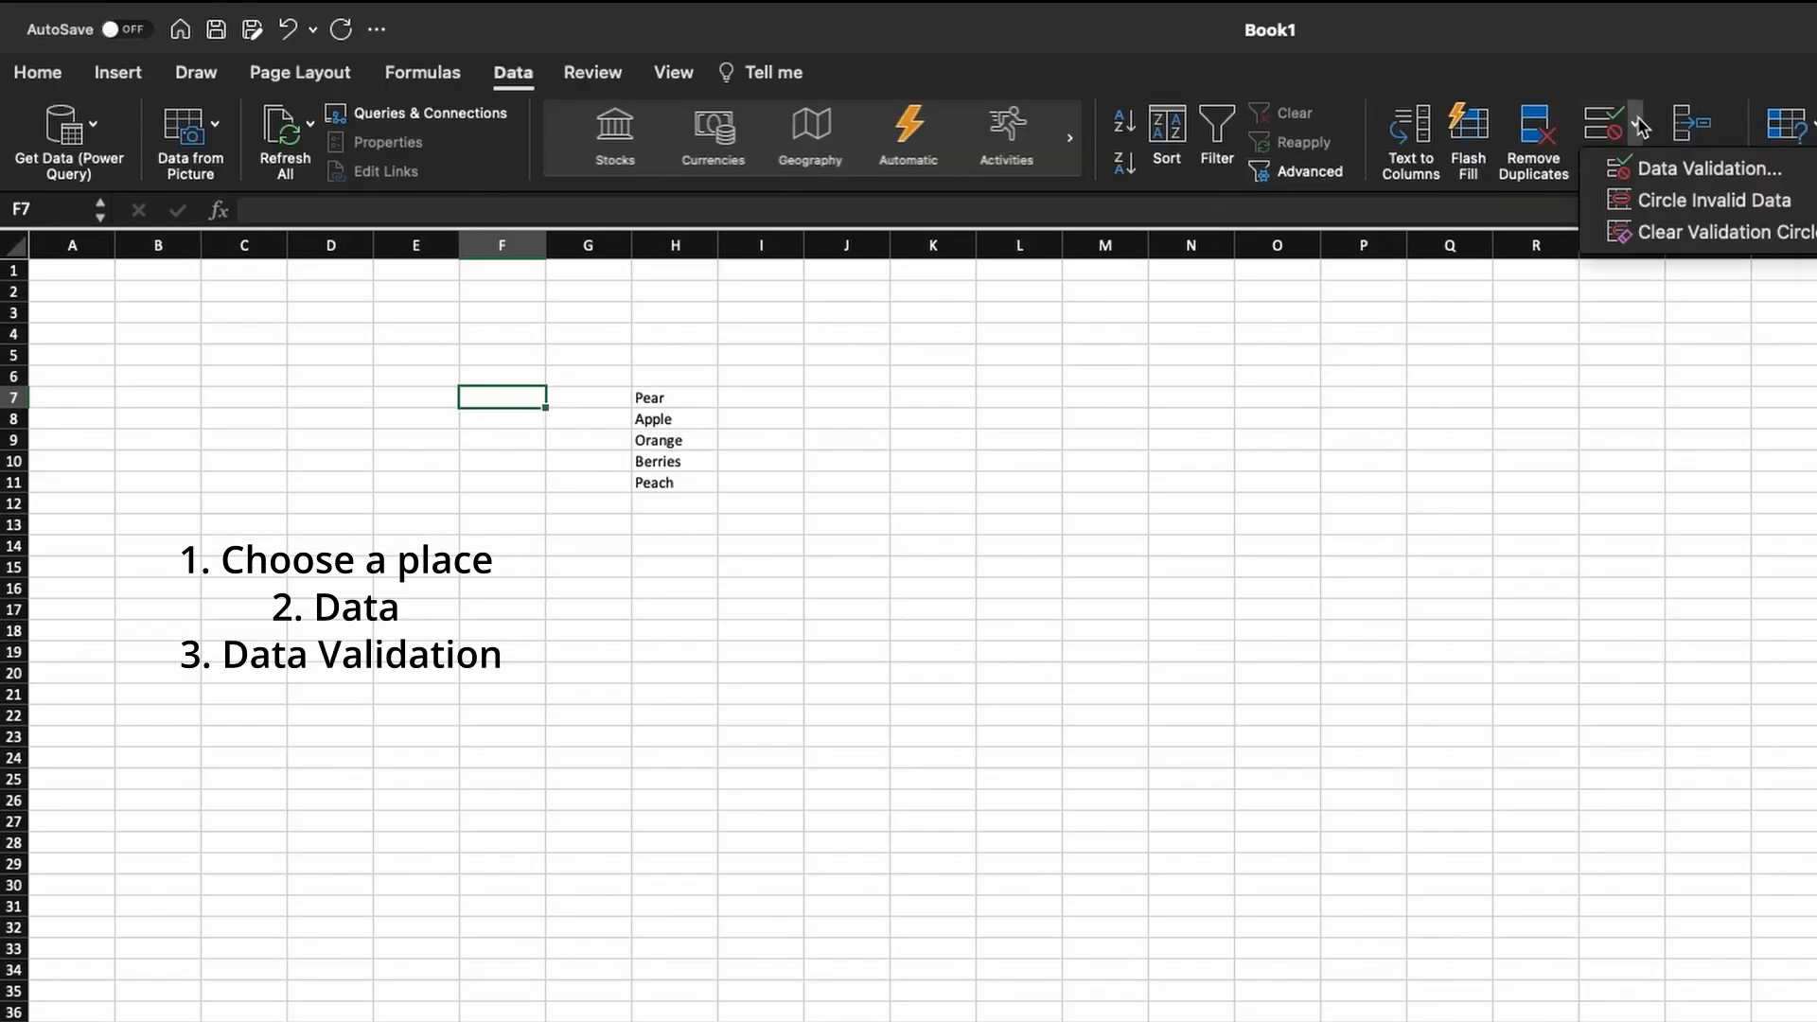
click(1638, 159)
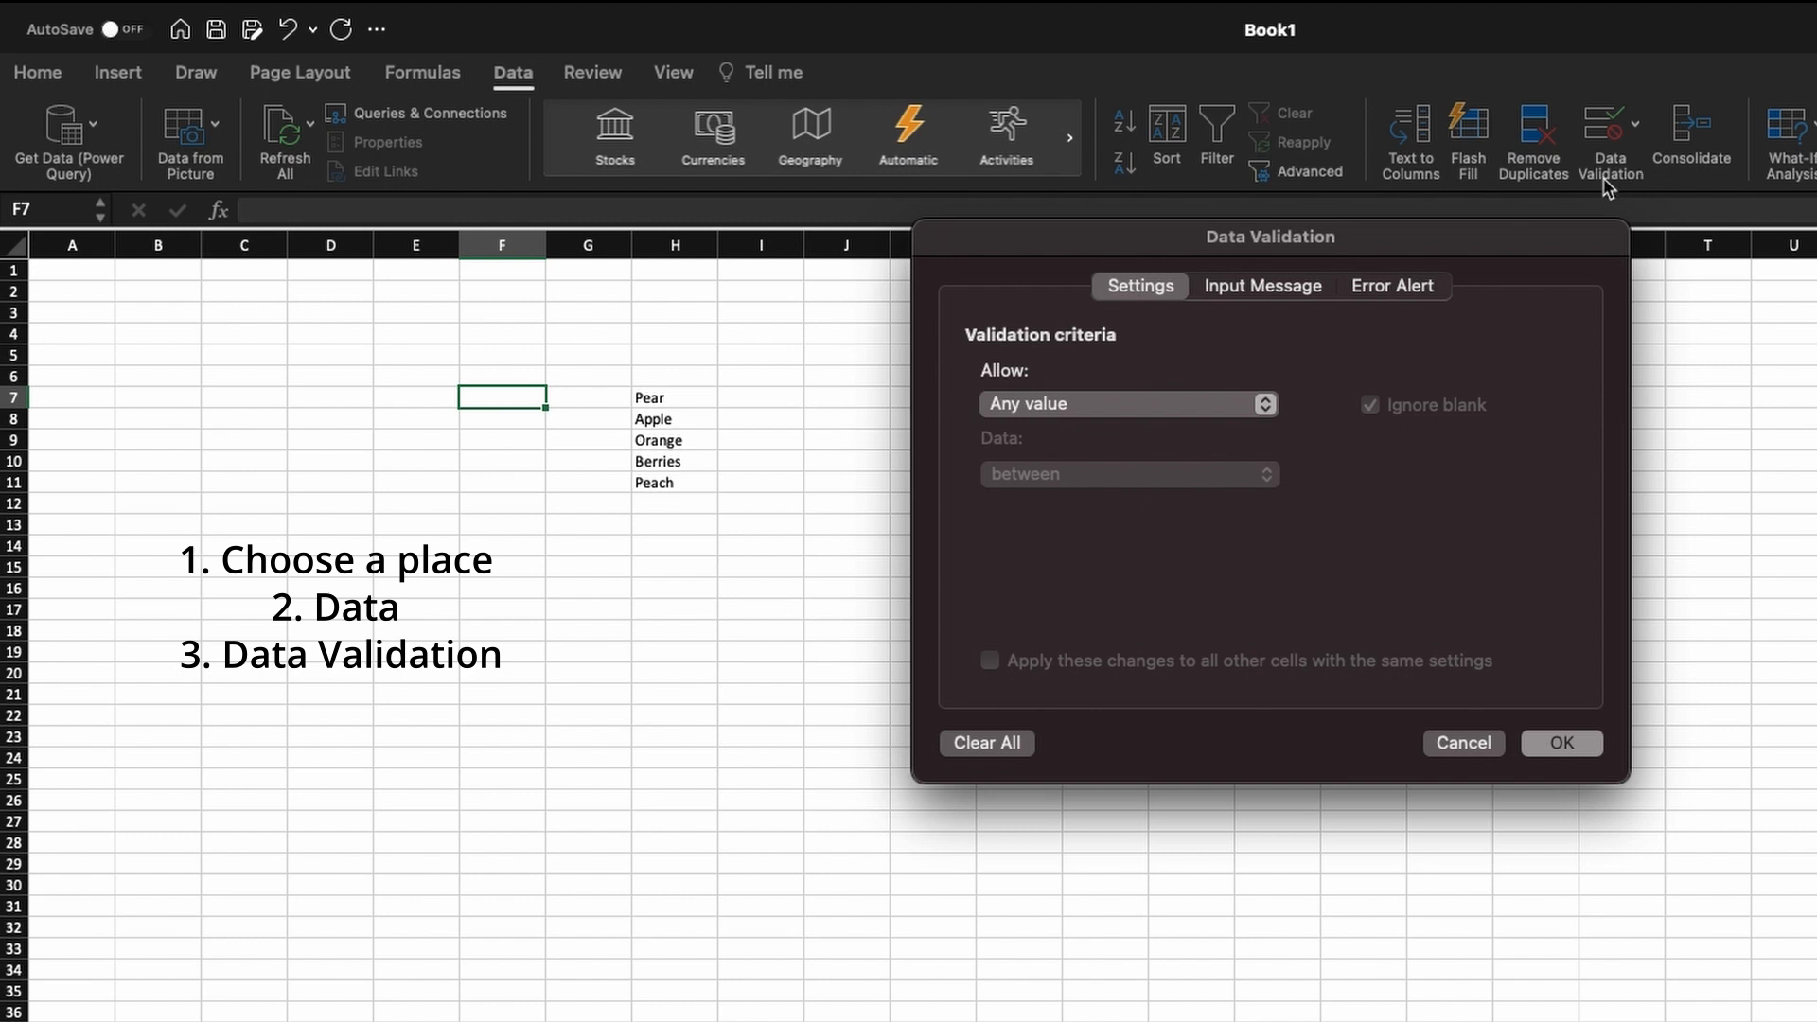
click(1265, 405)
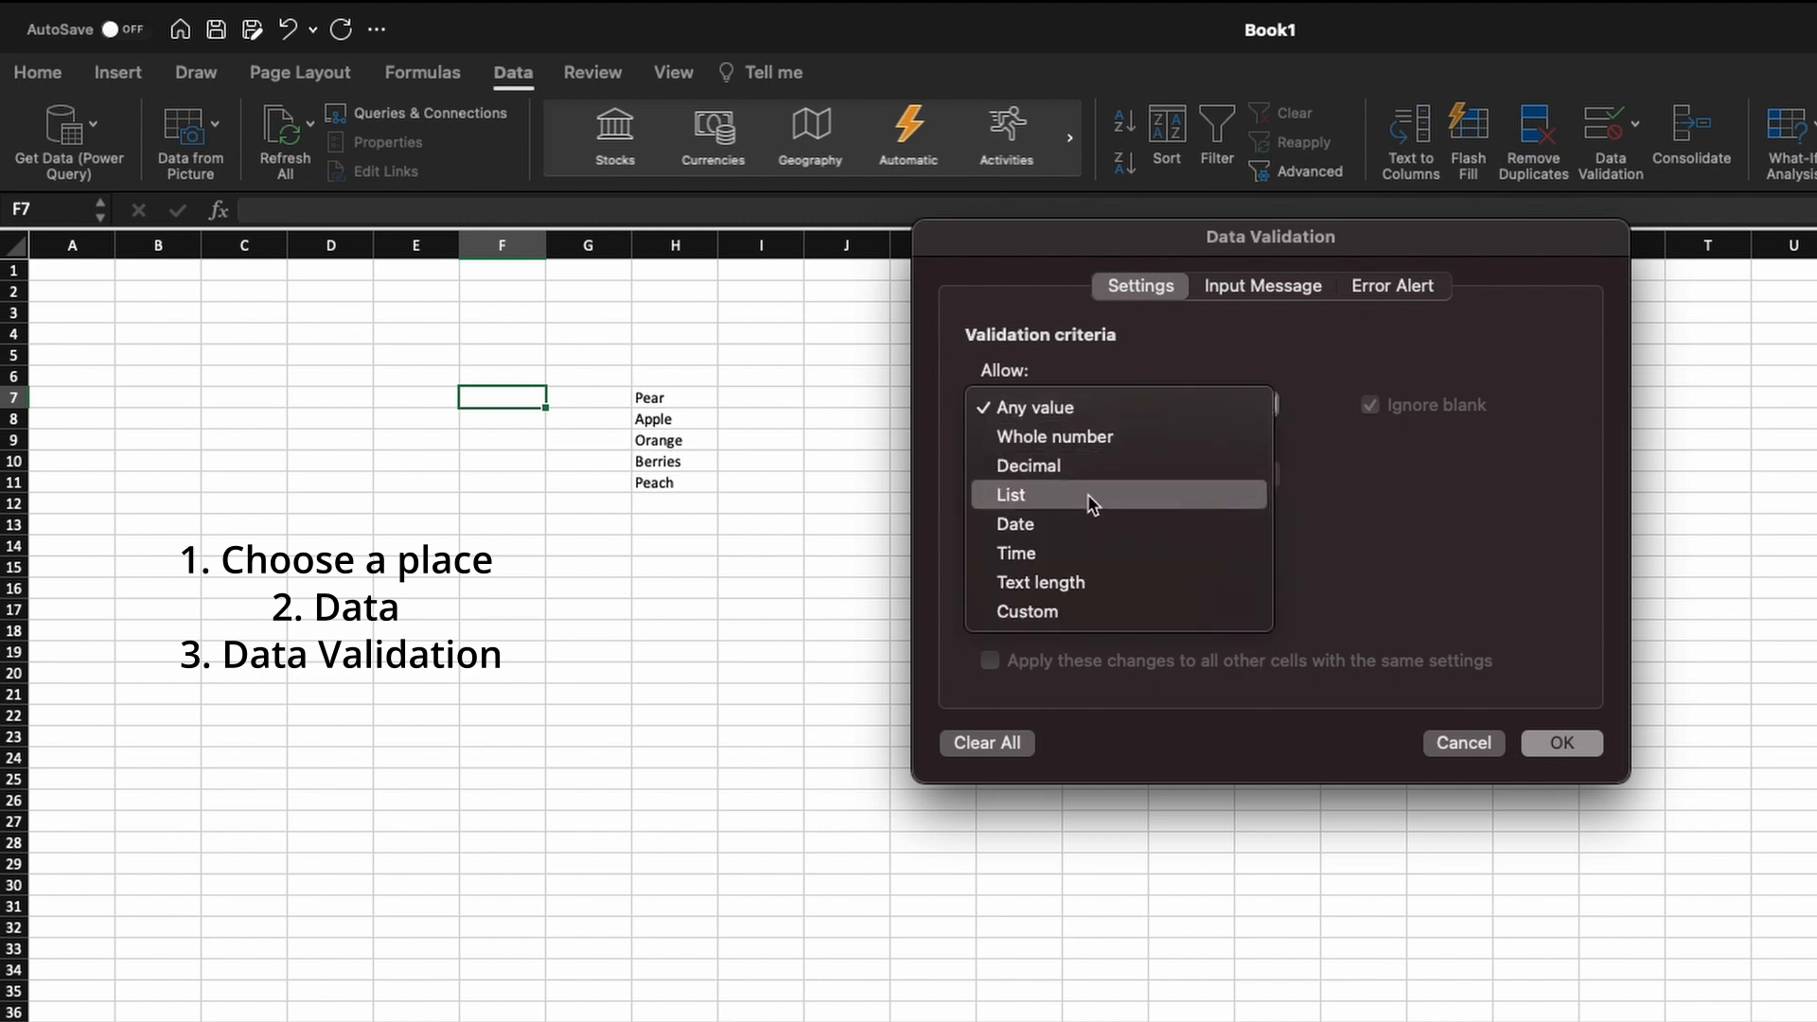
click(1022, 496)
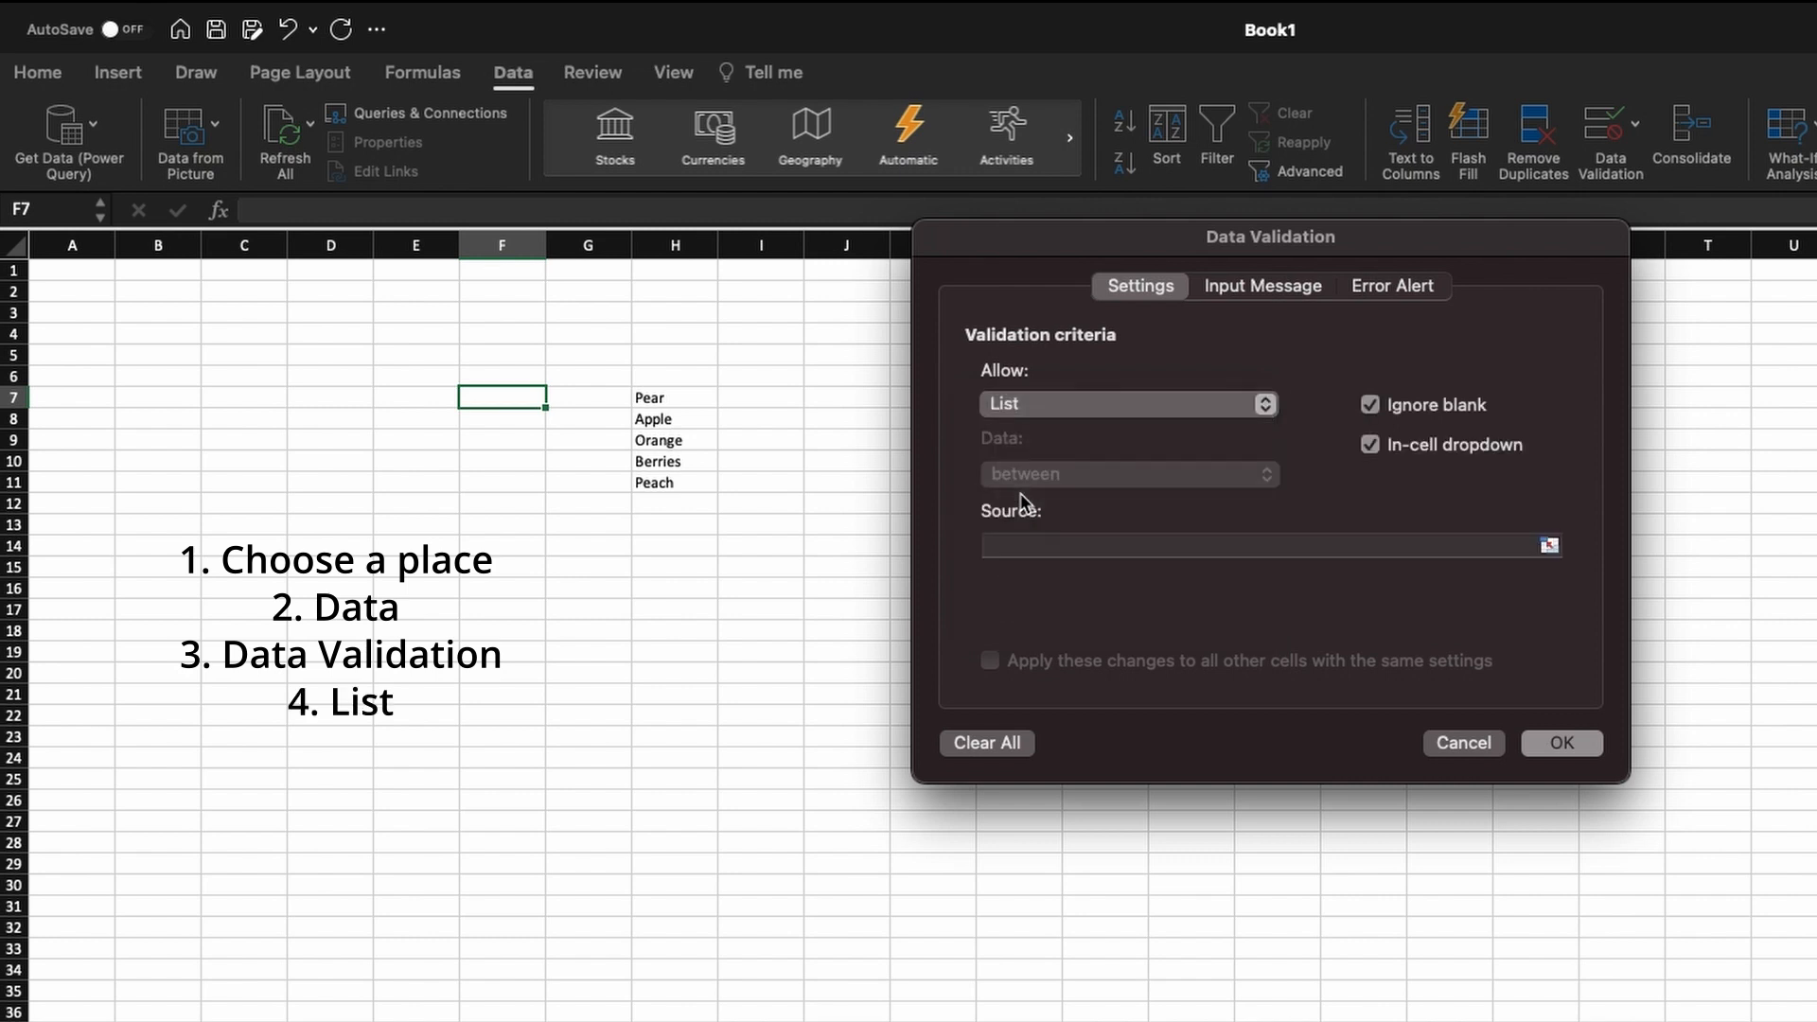
click(1549, 547)
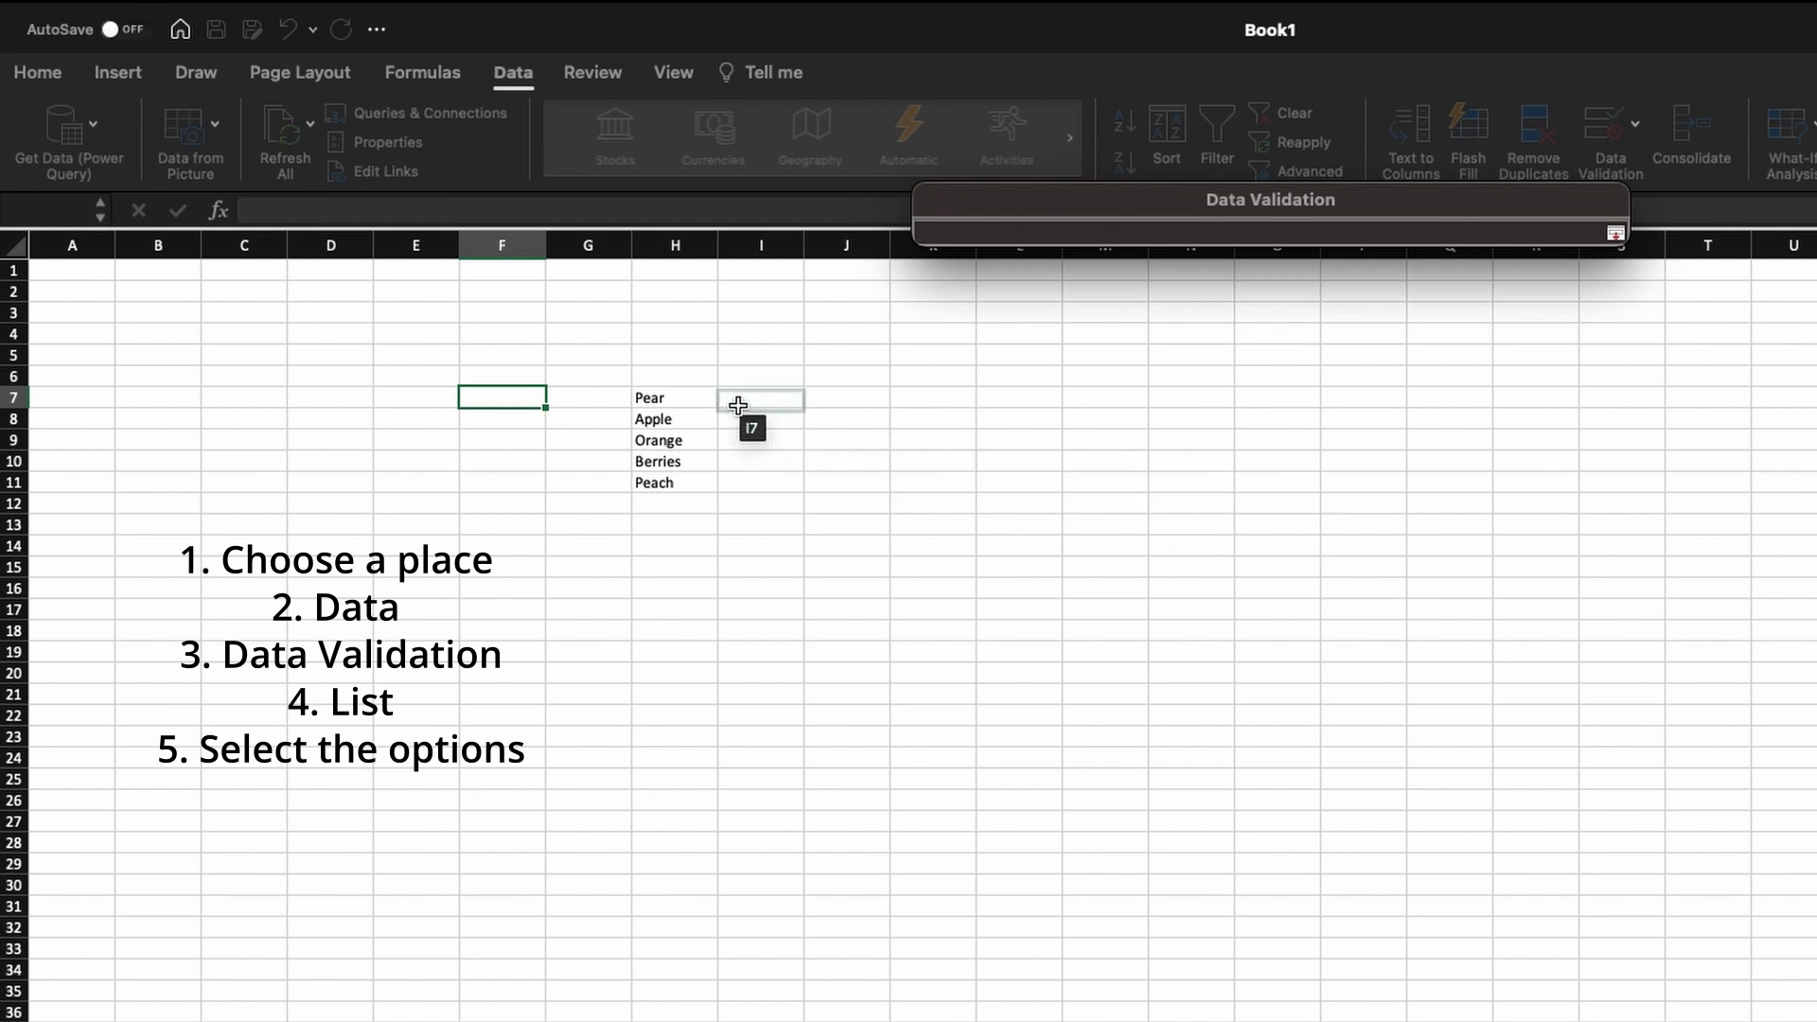
click(691, 395)
drag(690, 396, 689, 481)
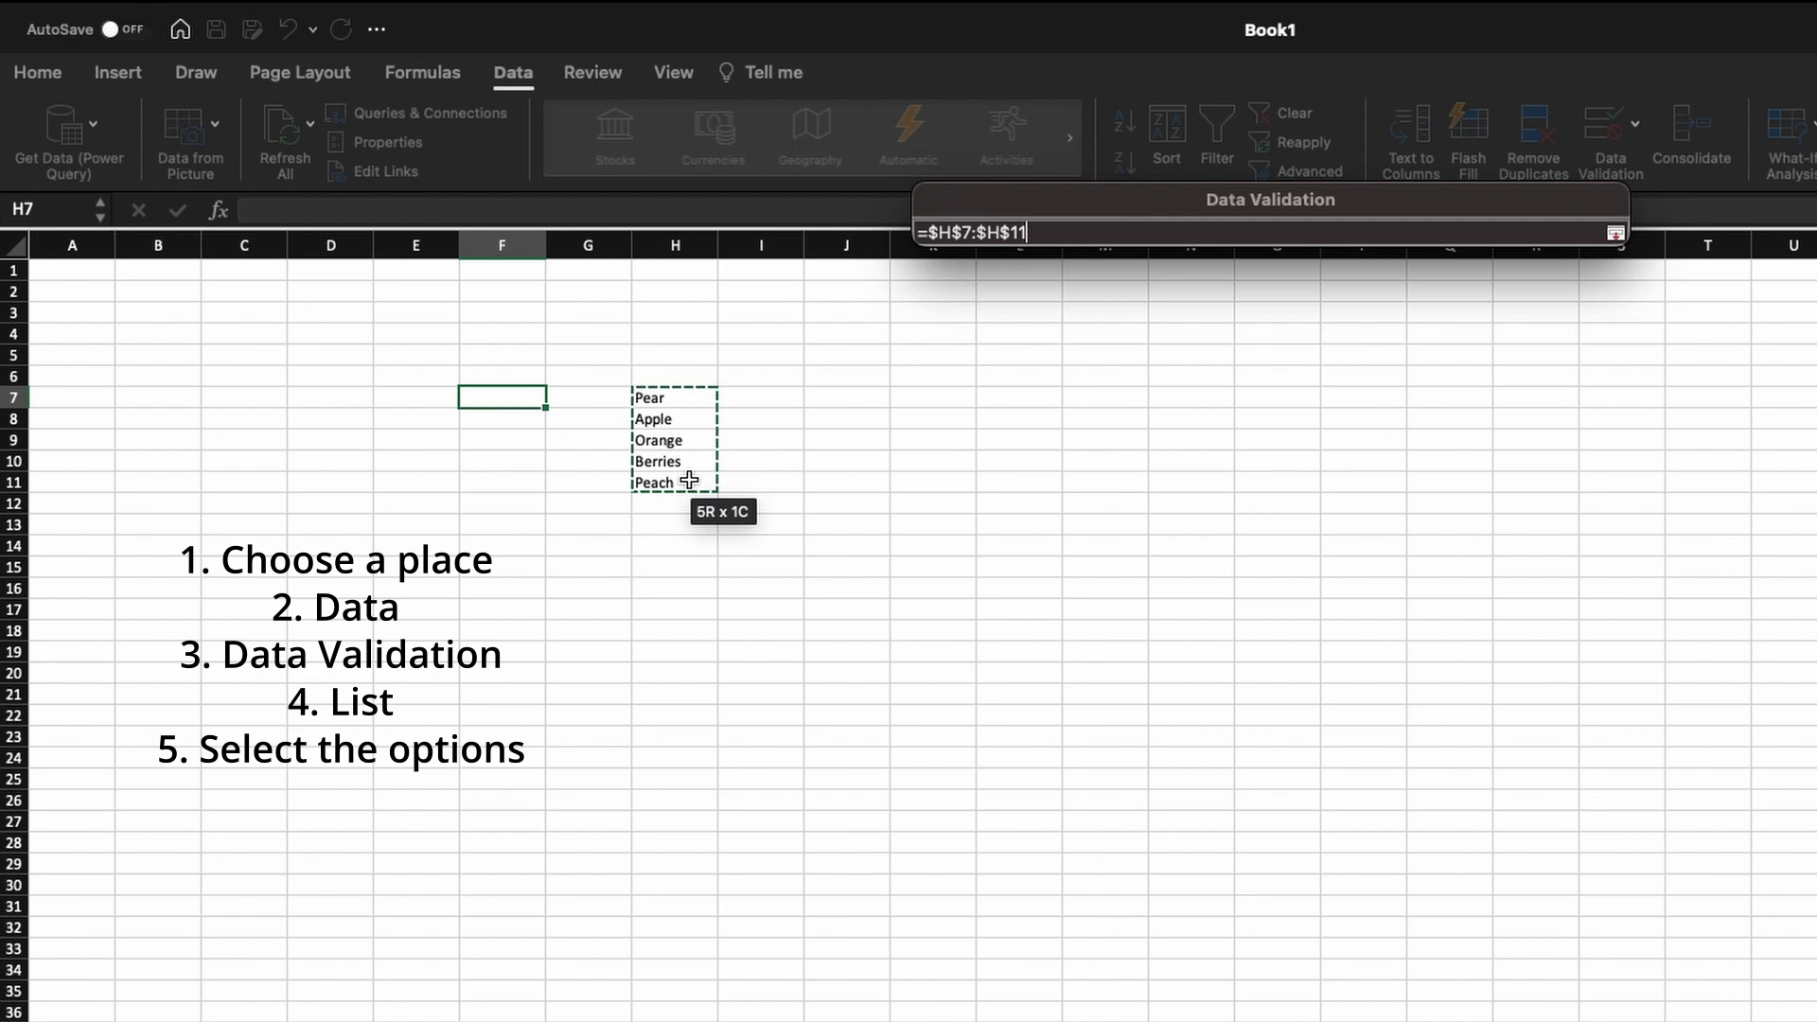
key(Return)
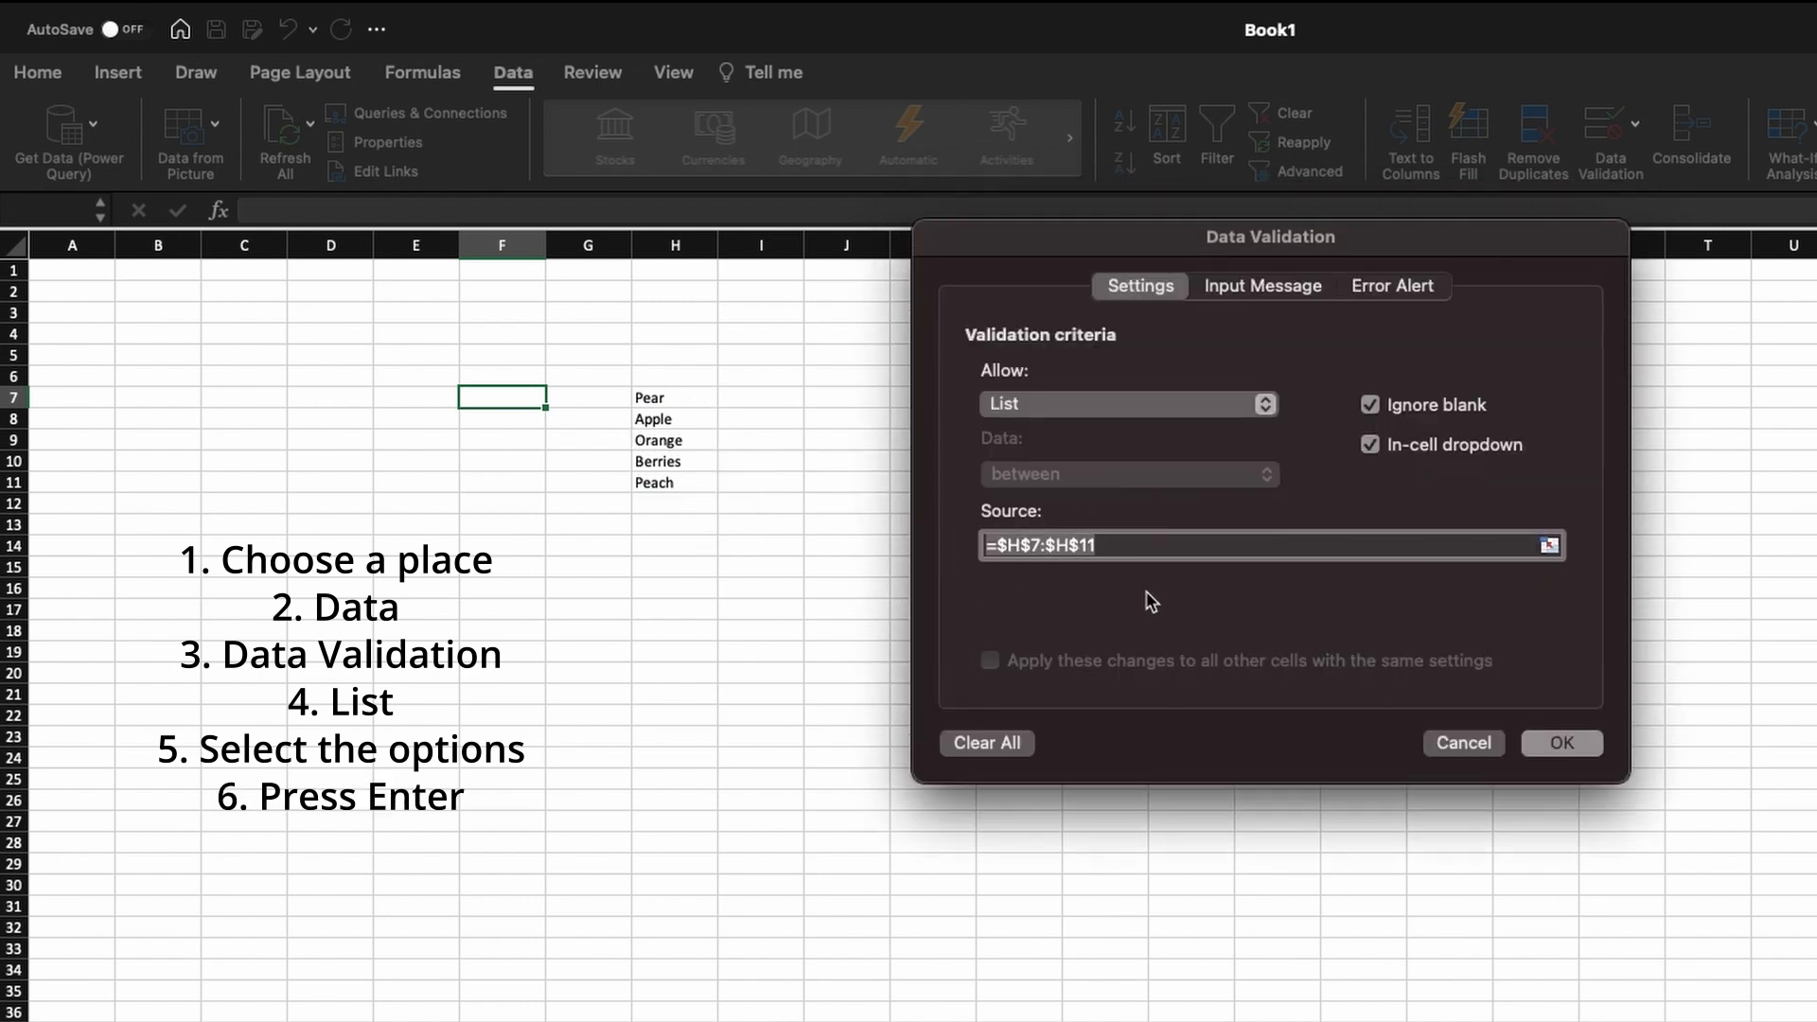
click(1535, 745)
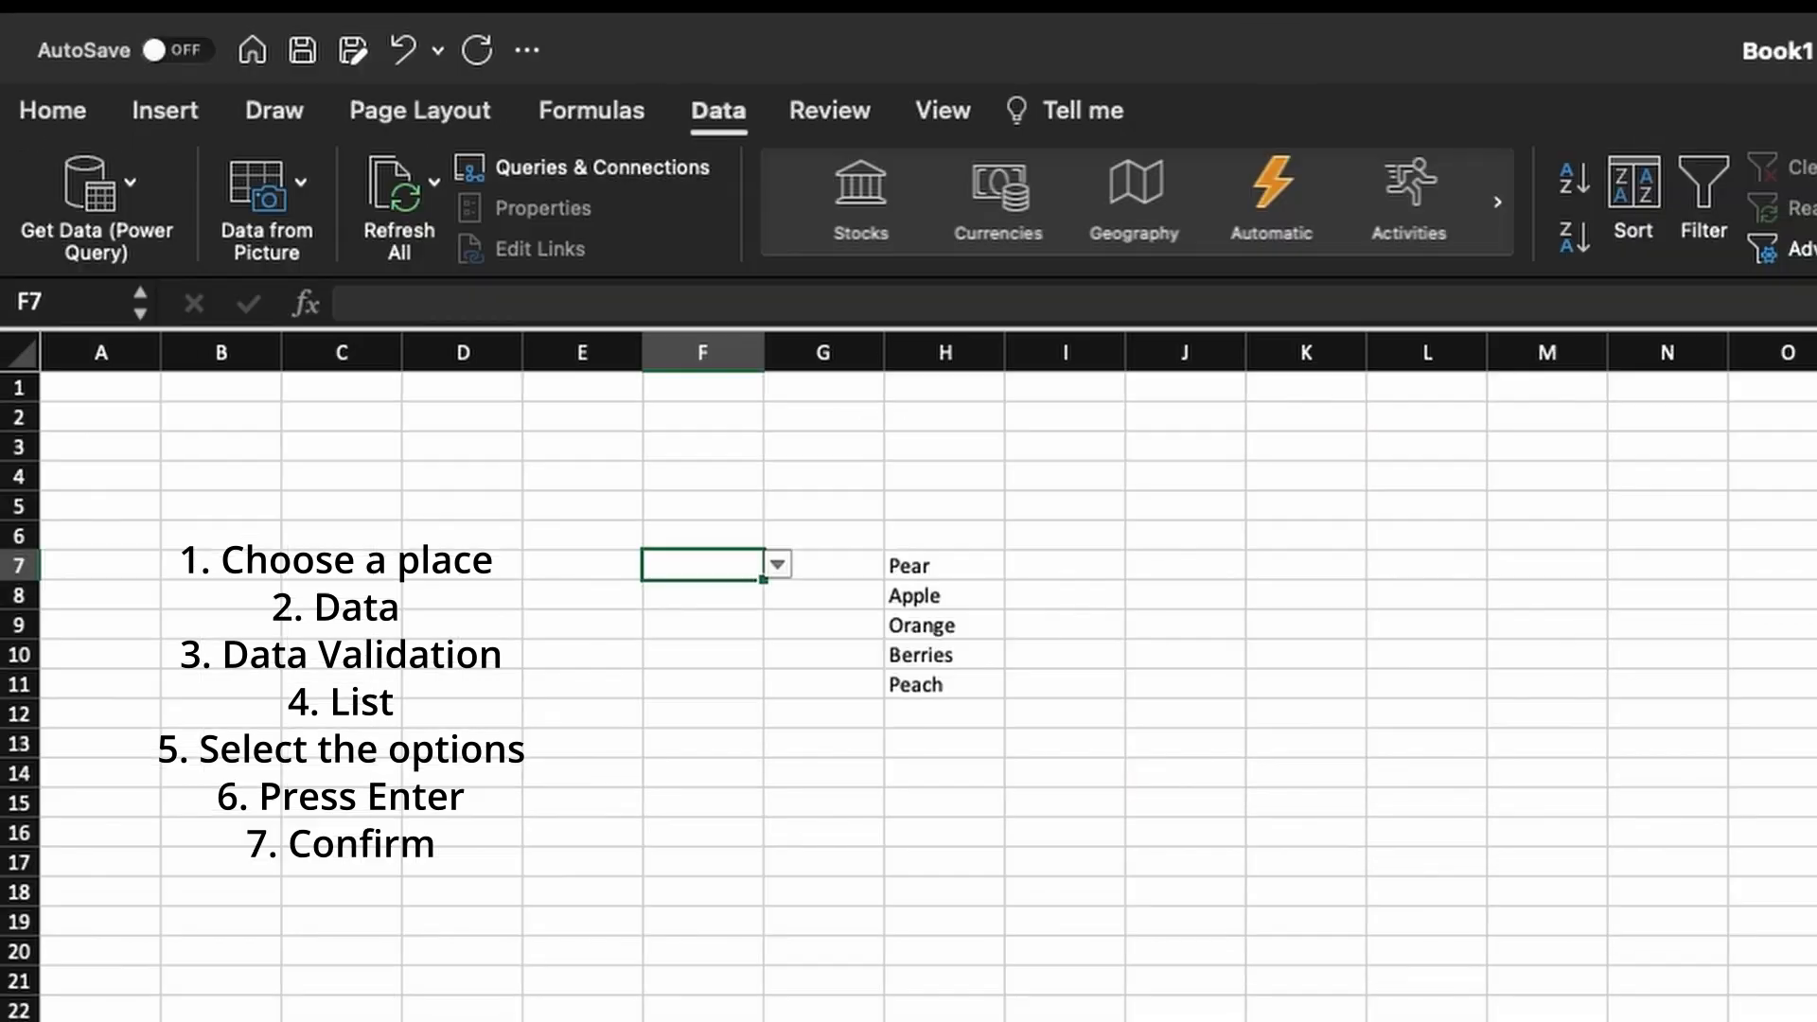
Choose Berries from the drop-down list in cell F7
click(842, 711)
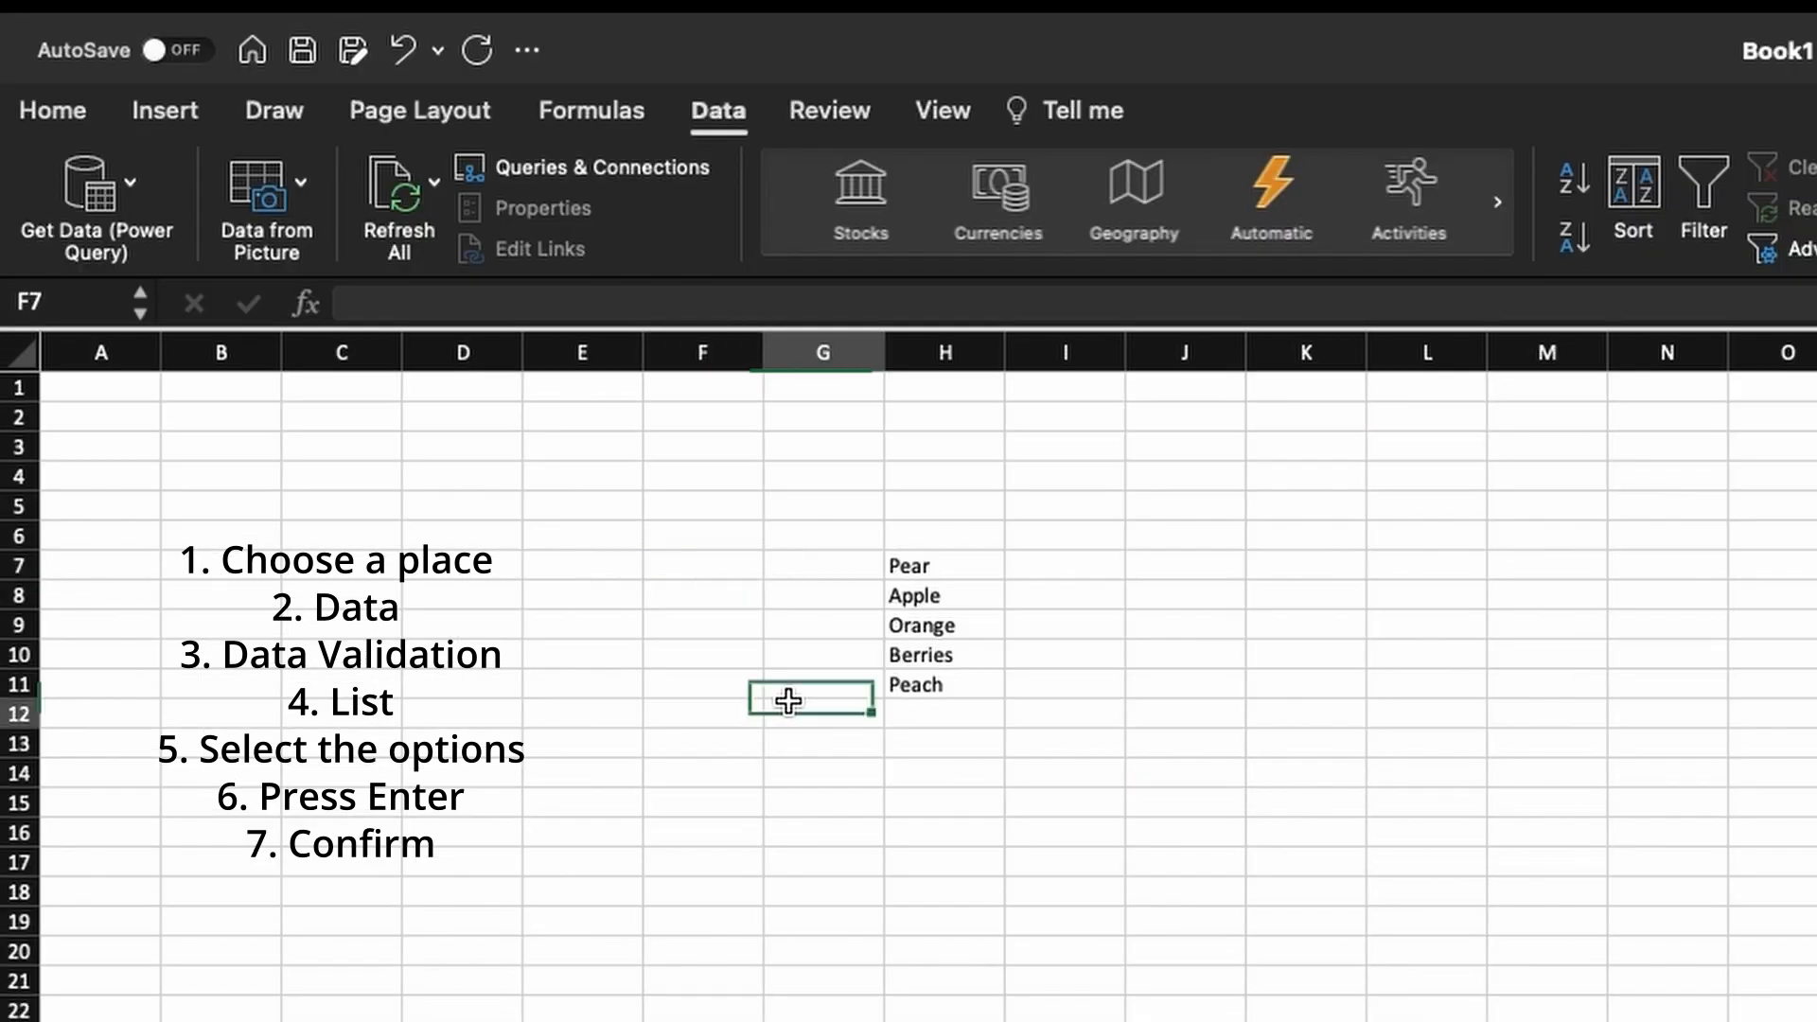
click(719, 579)
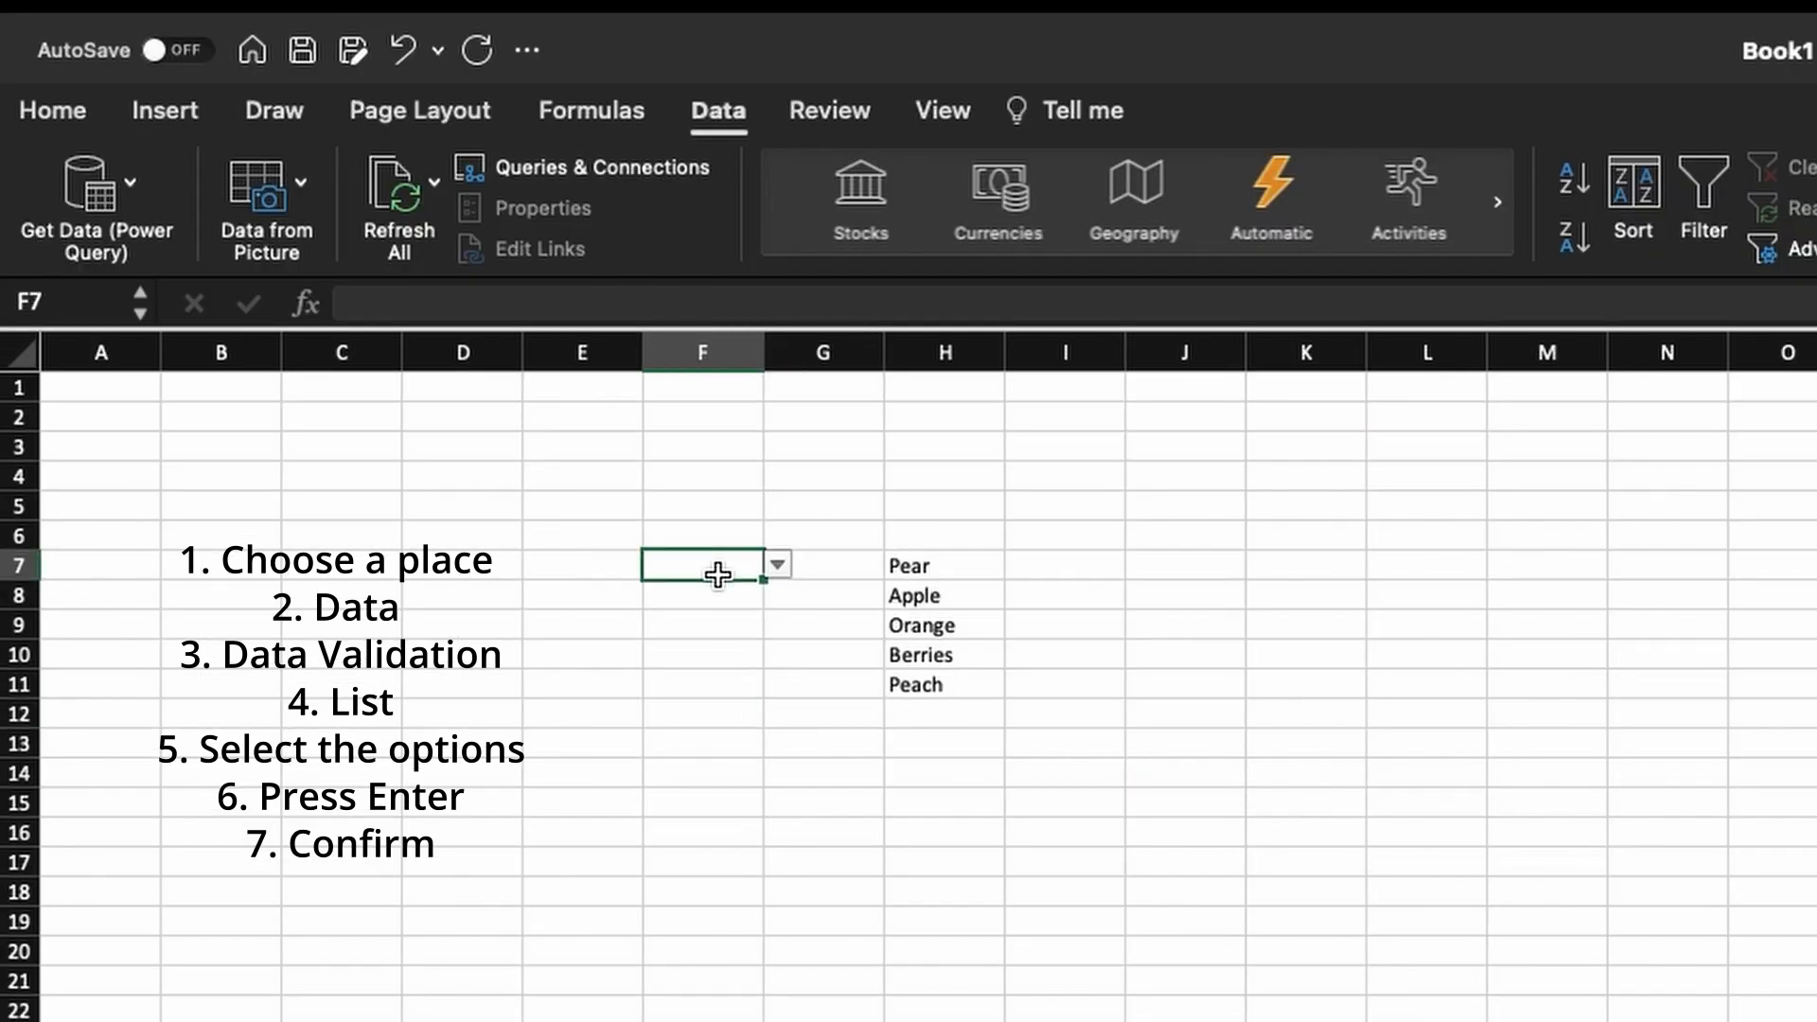
click(775, 566)
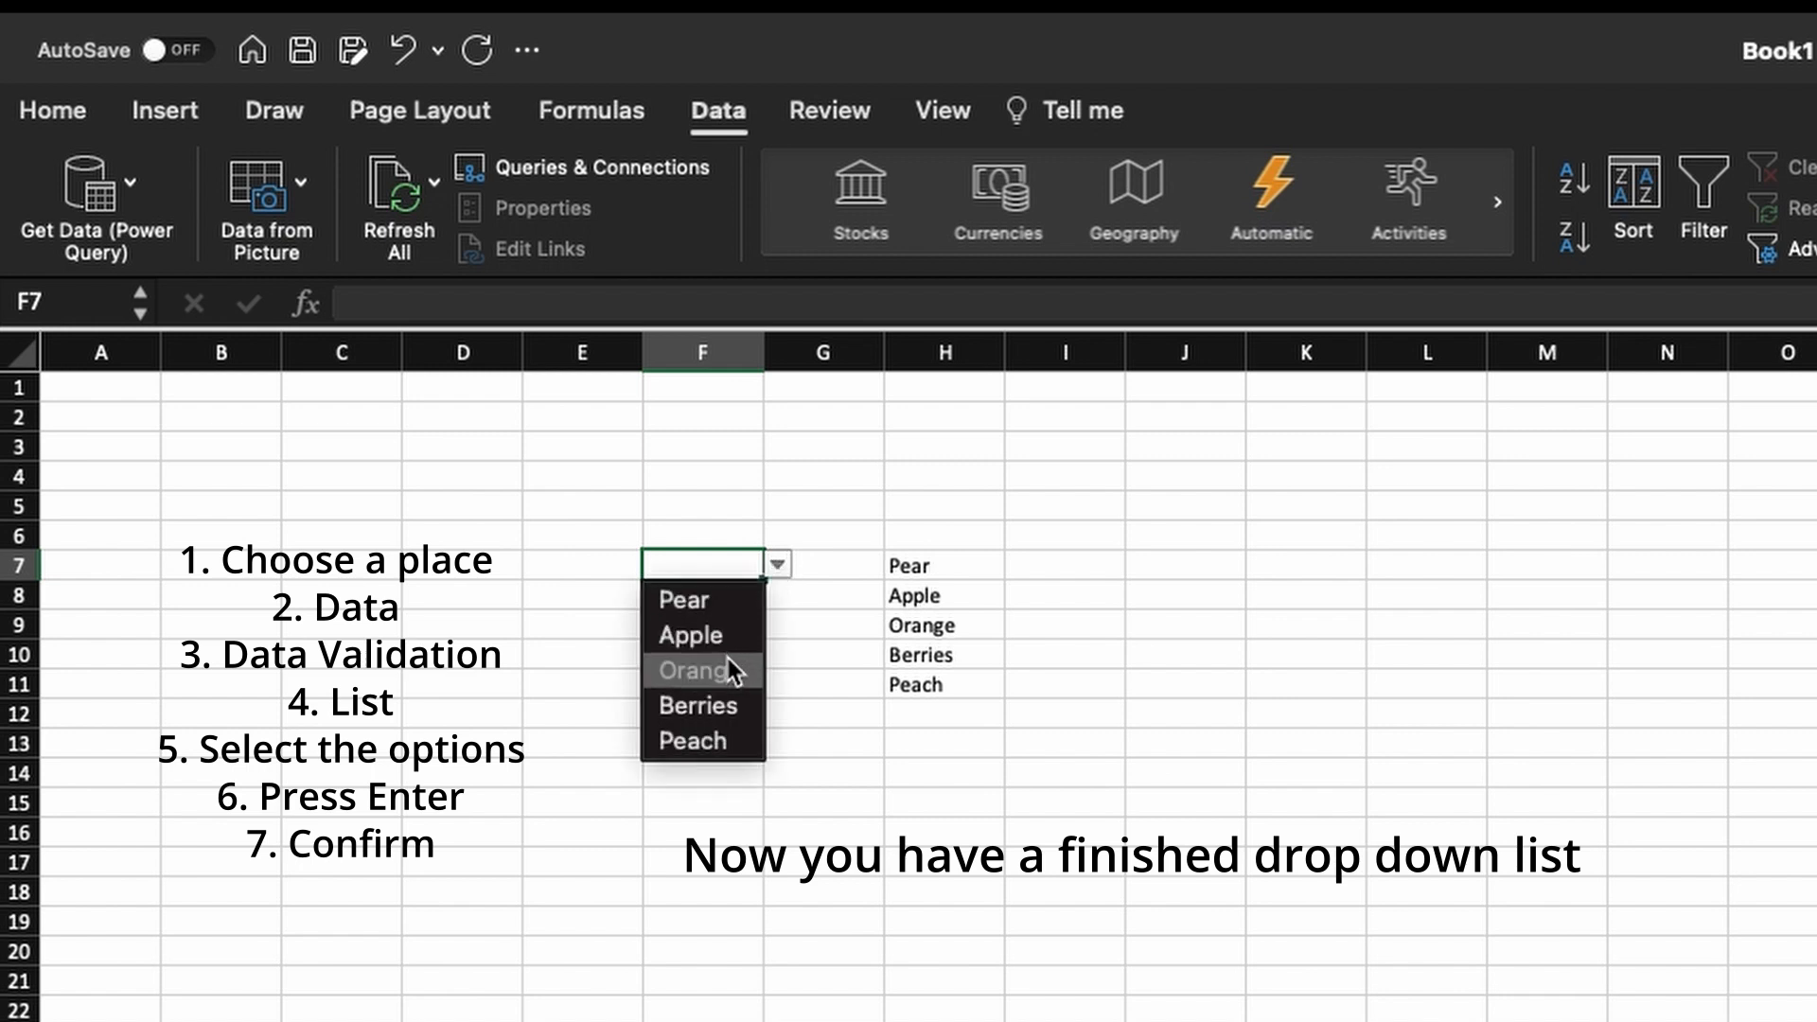
click(719, 705)
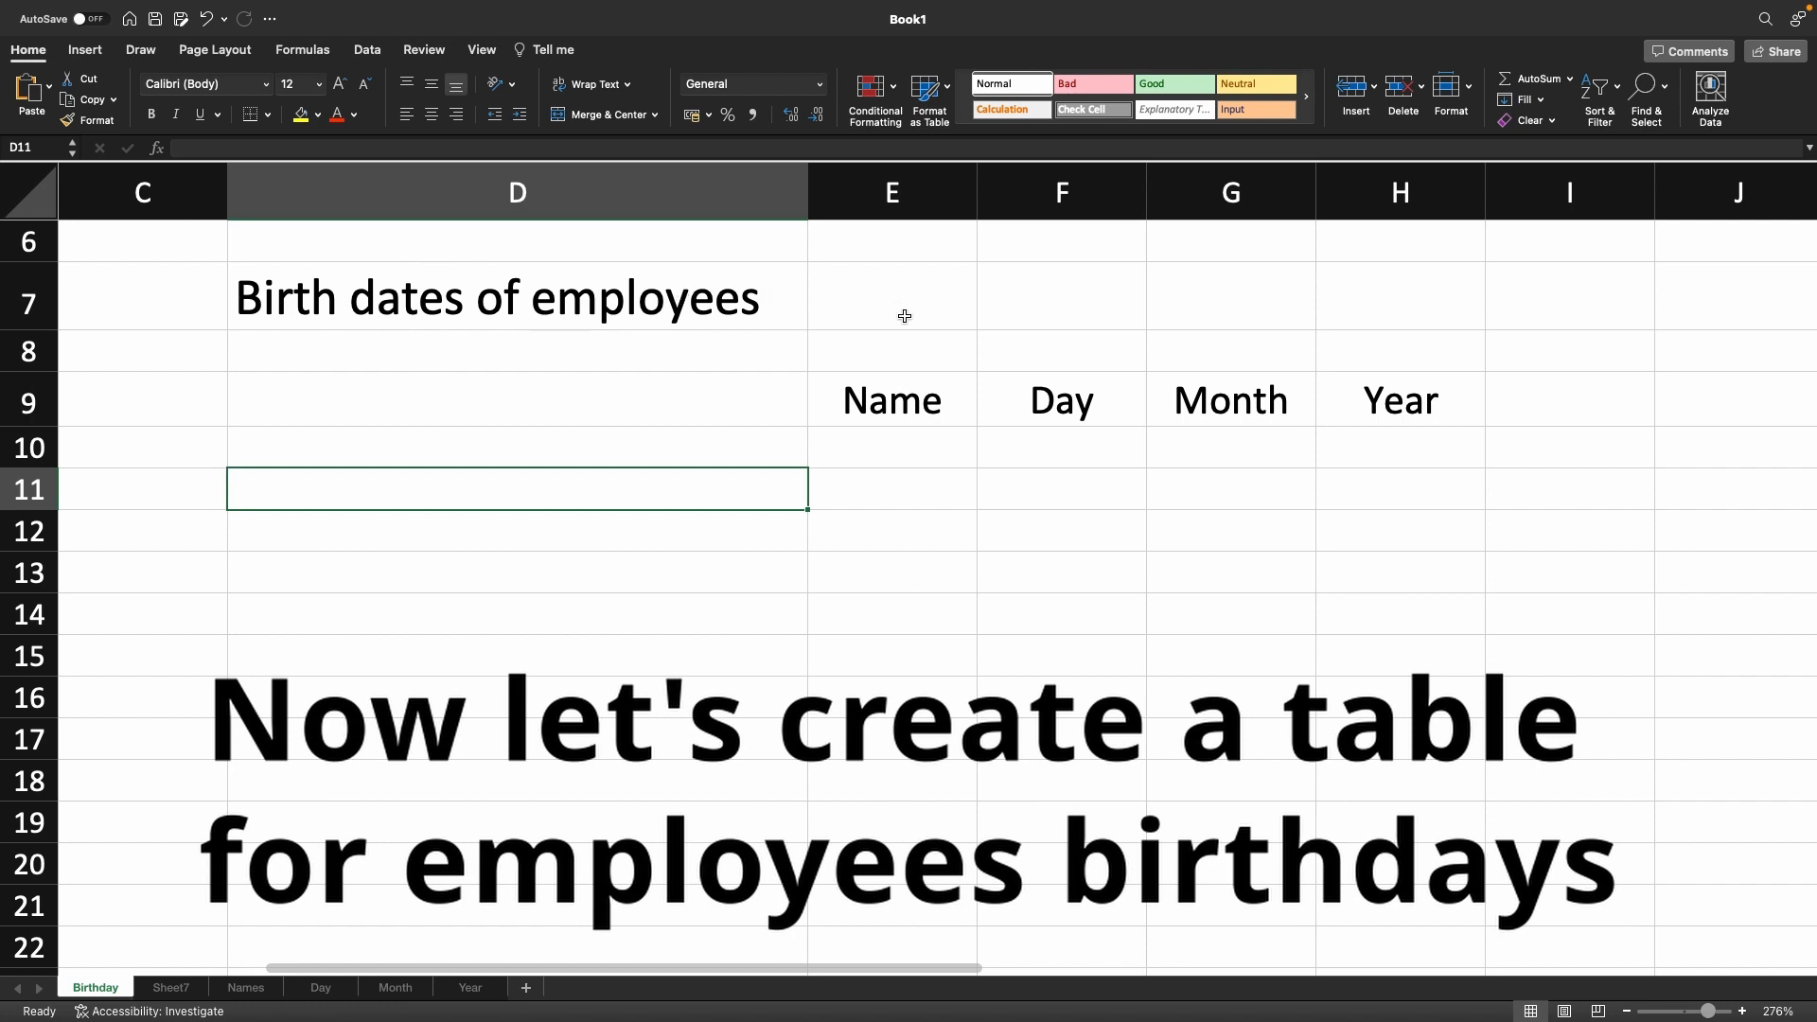
Add List data validation to cell E10 under Name, using C1:C5 on the Names sheet as the source
click(924, 437)
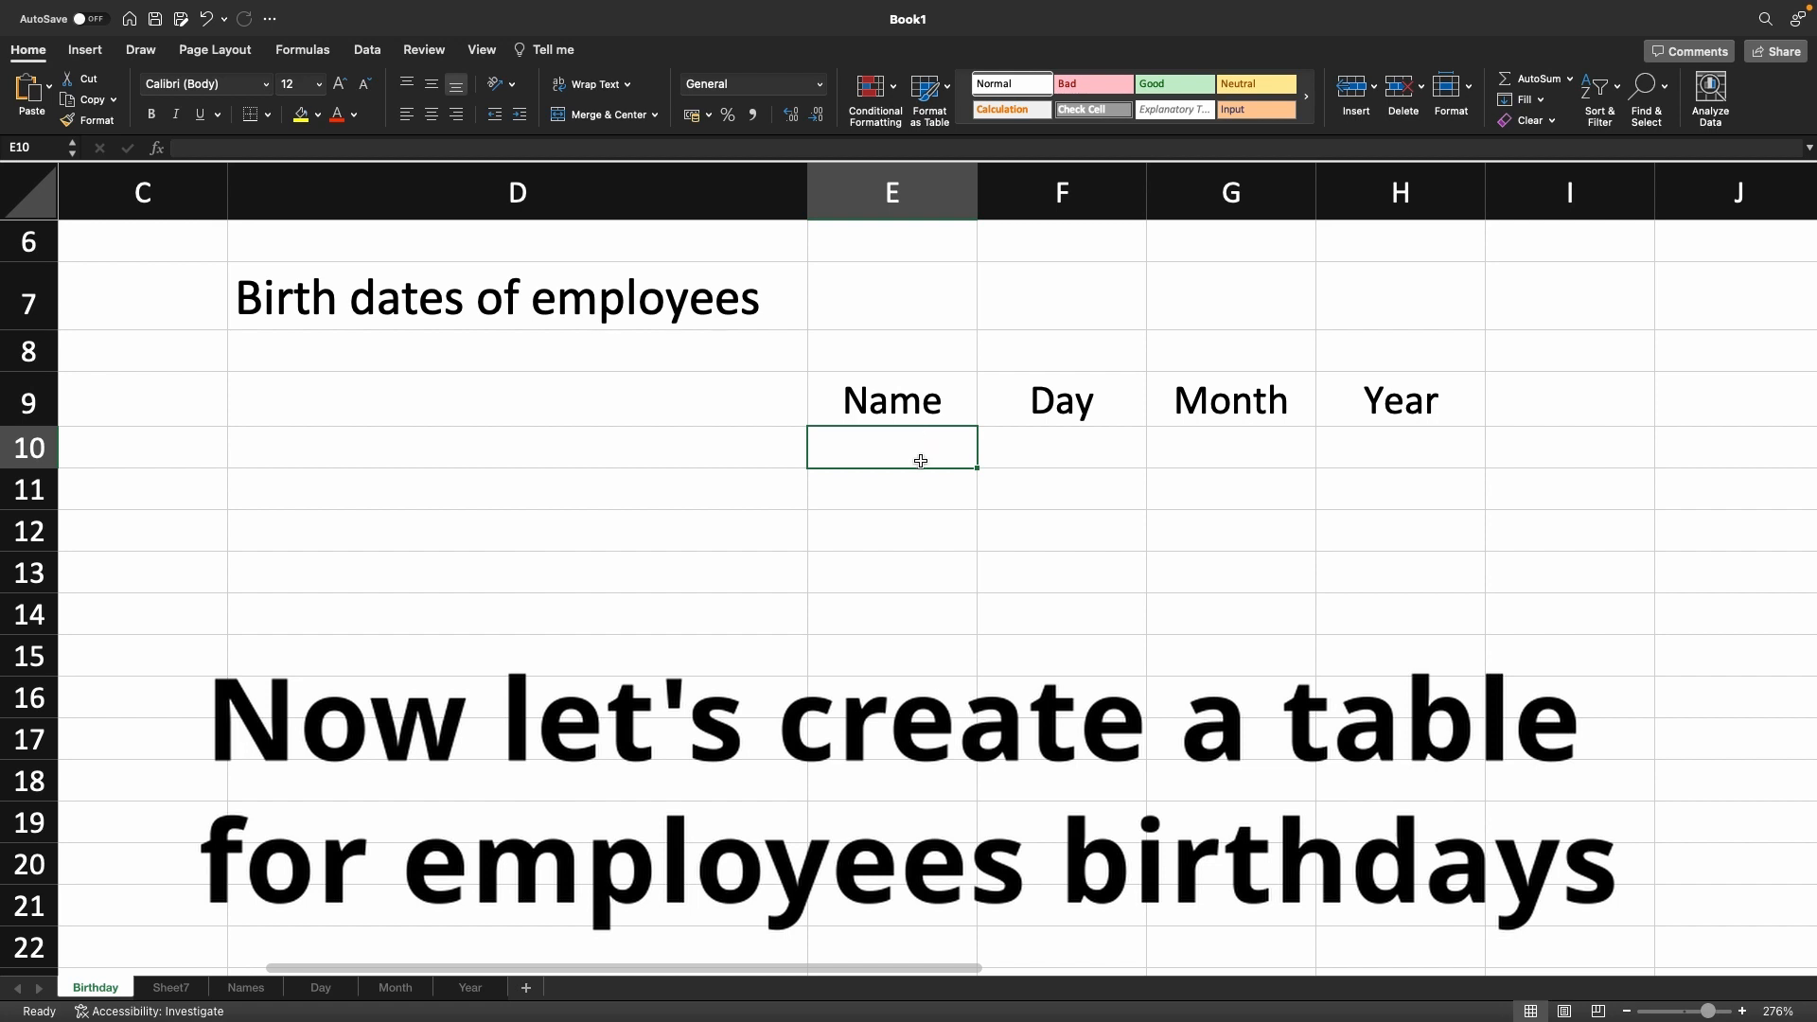
click(368, 52)
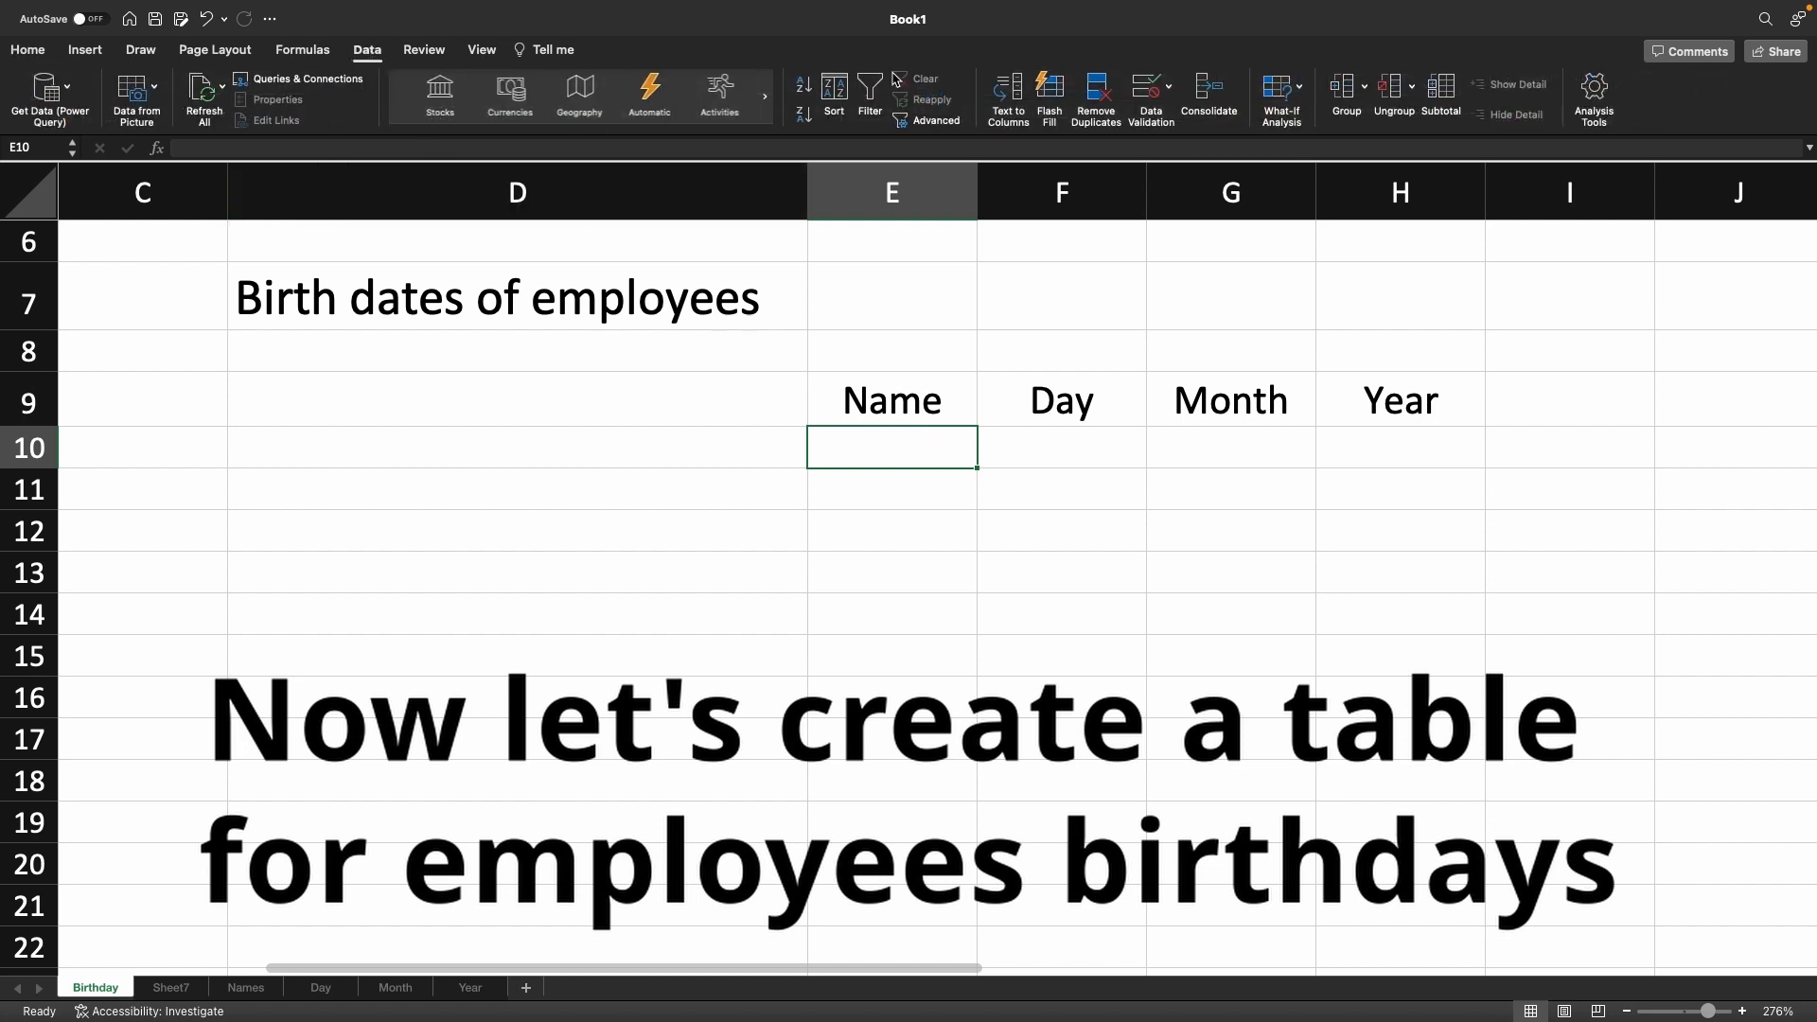
click(1169, 91)
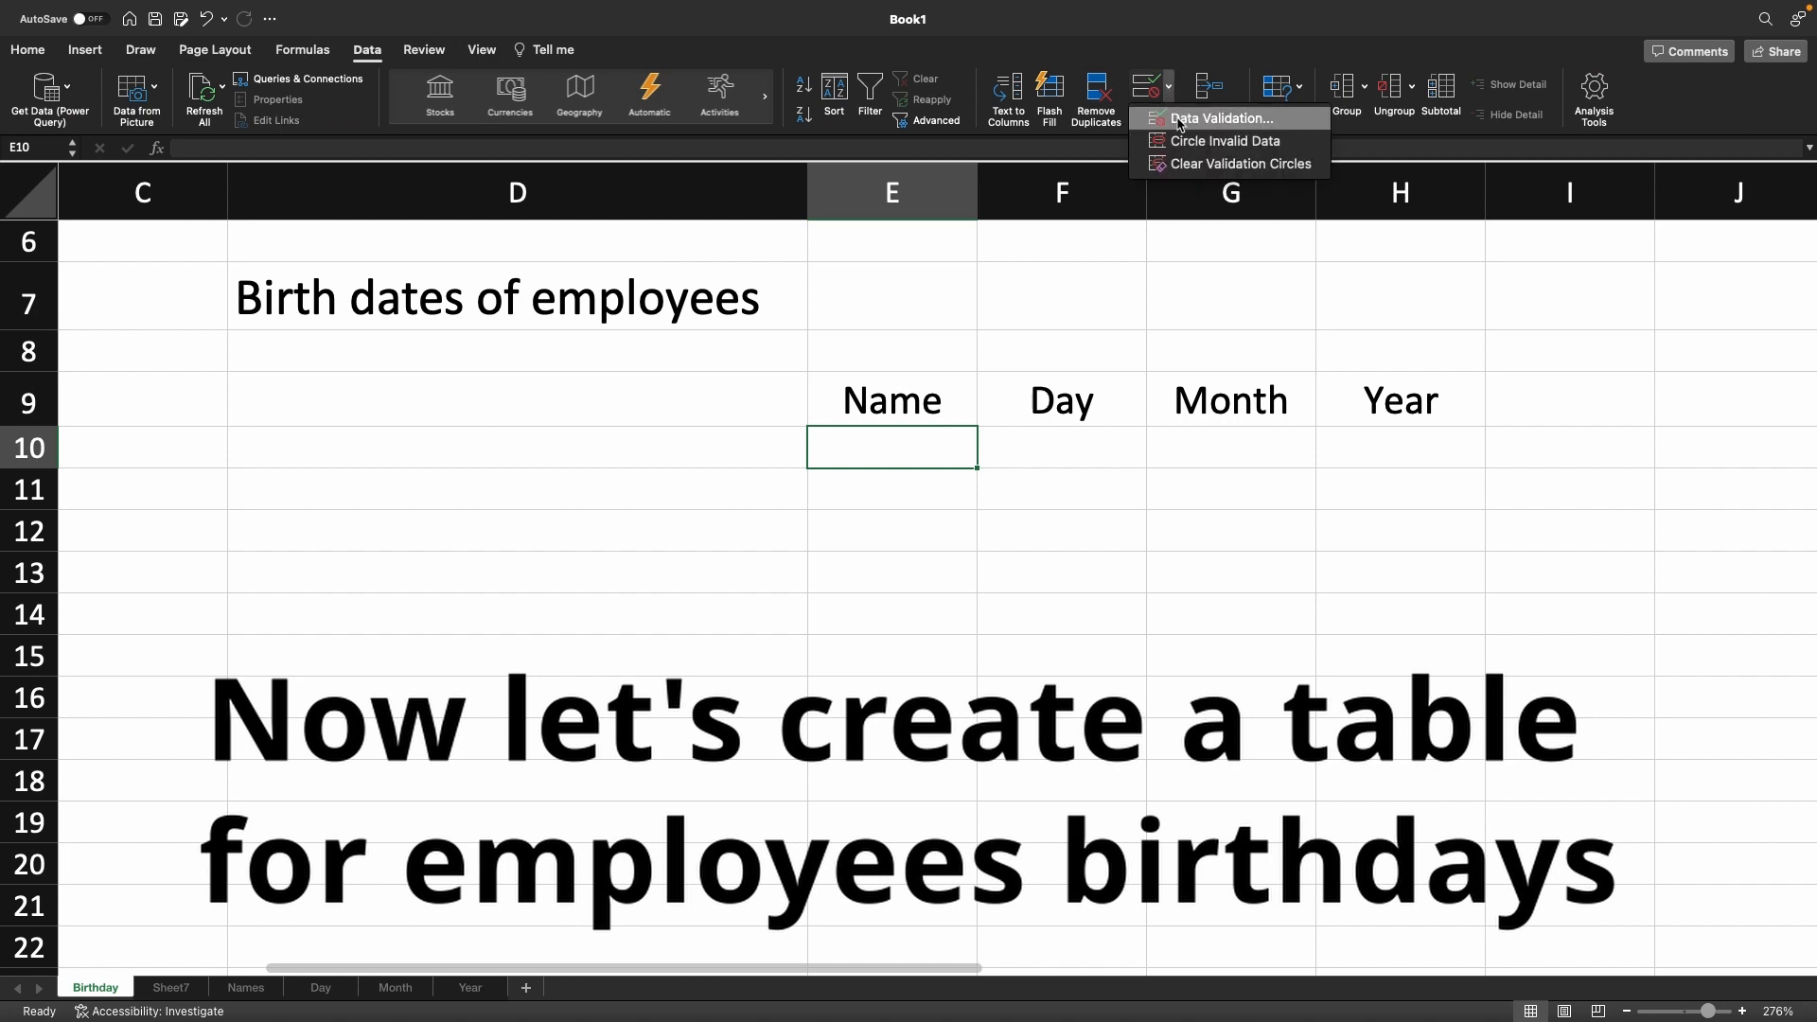
click(1180, 120)
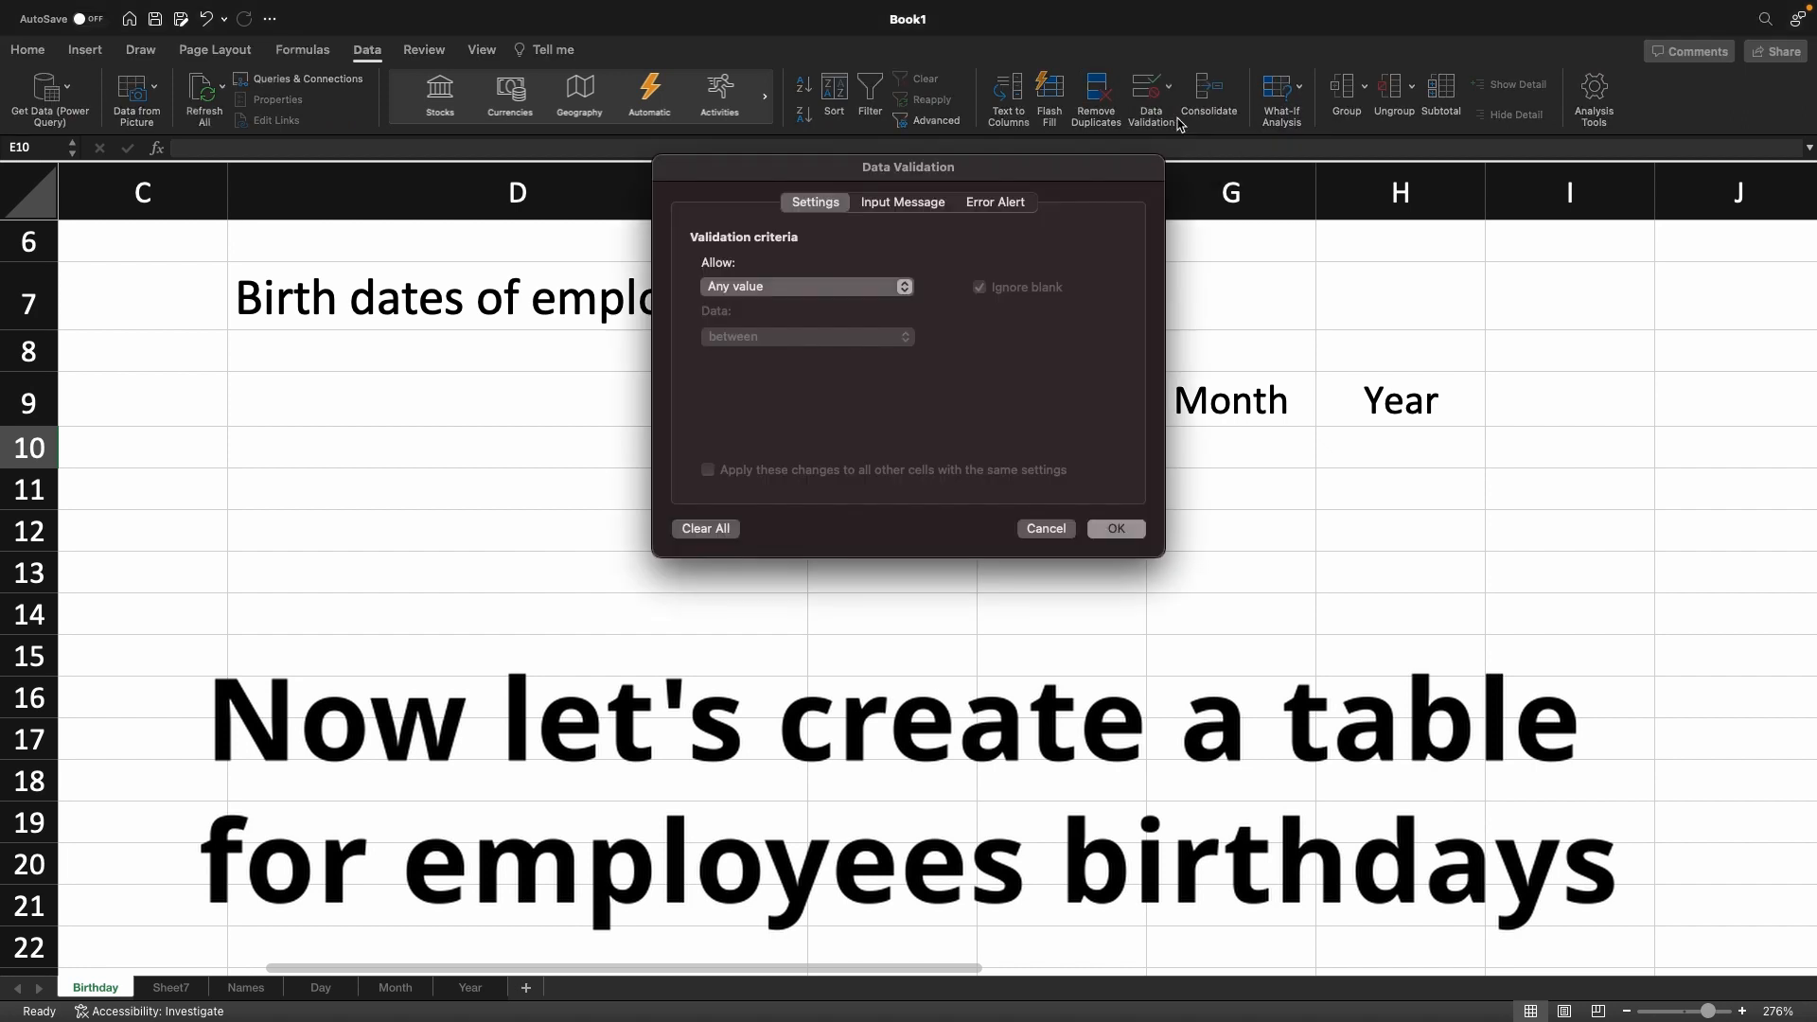
click(872, 288)
click(793, 362)
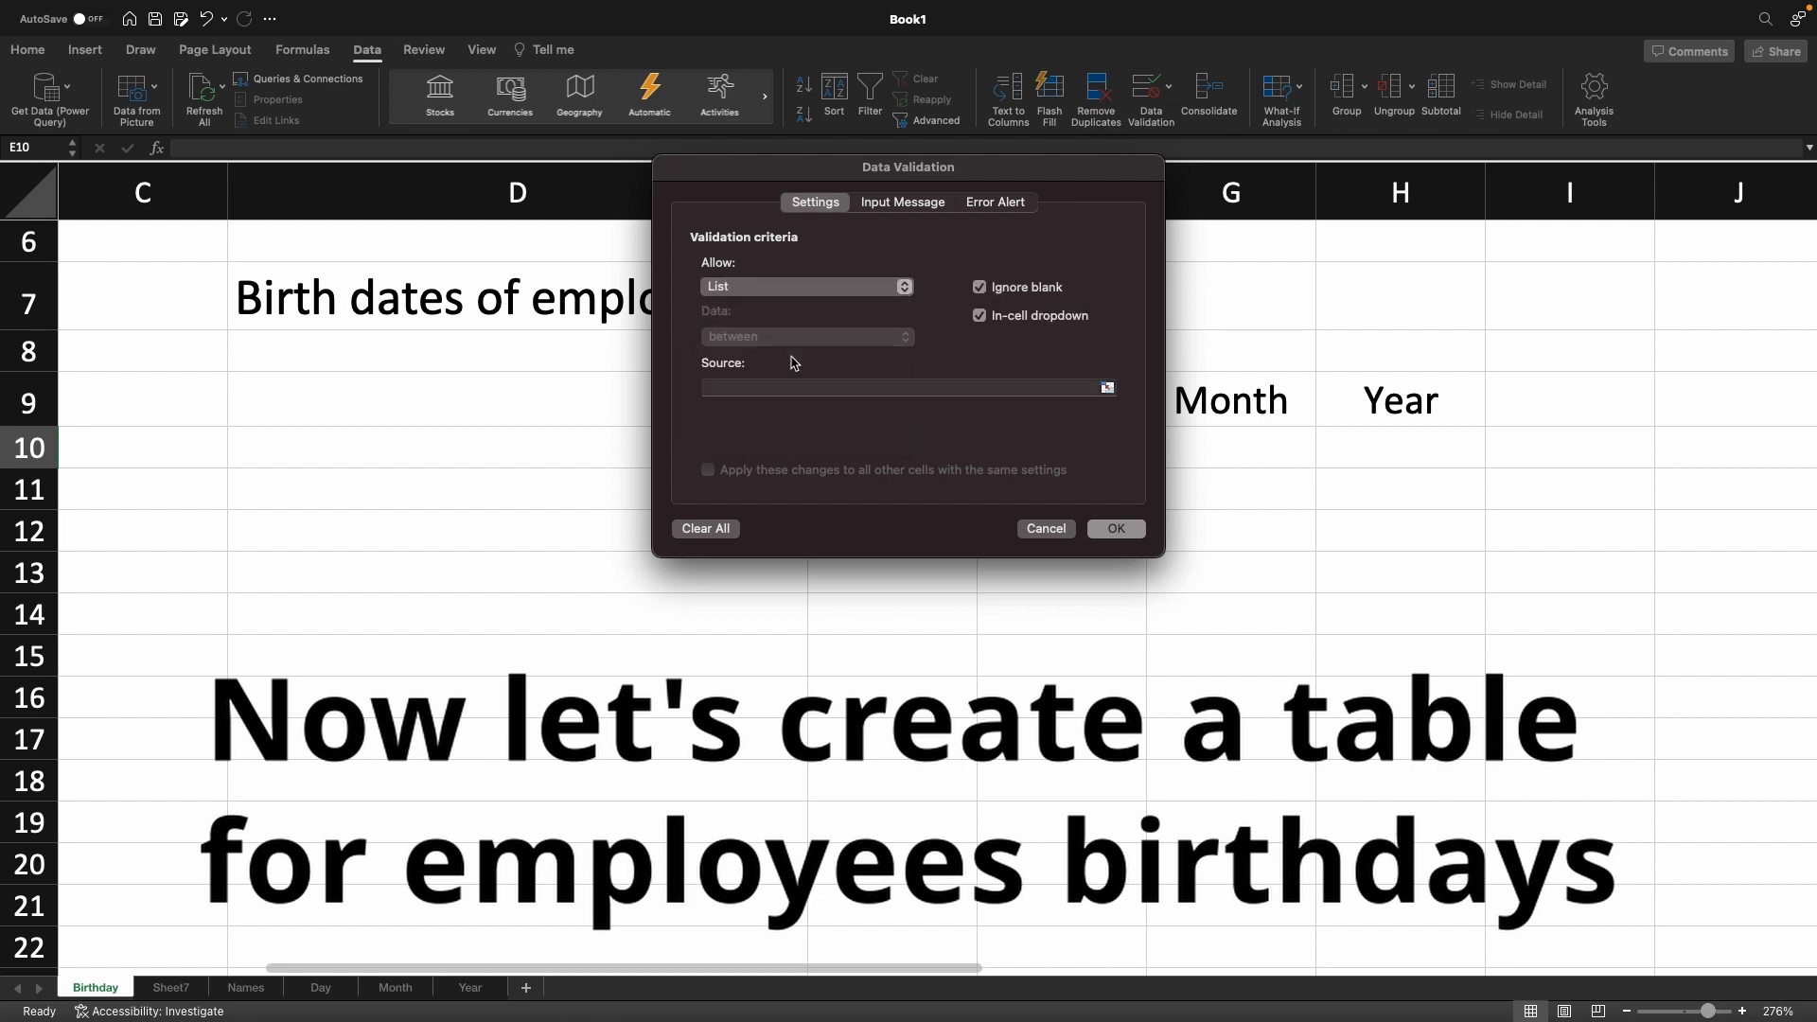
click(1105, 390)
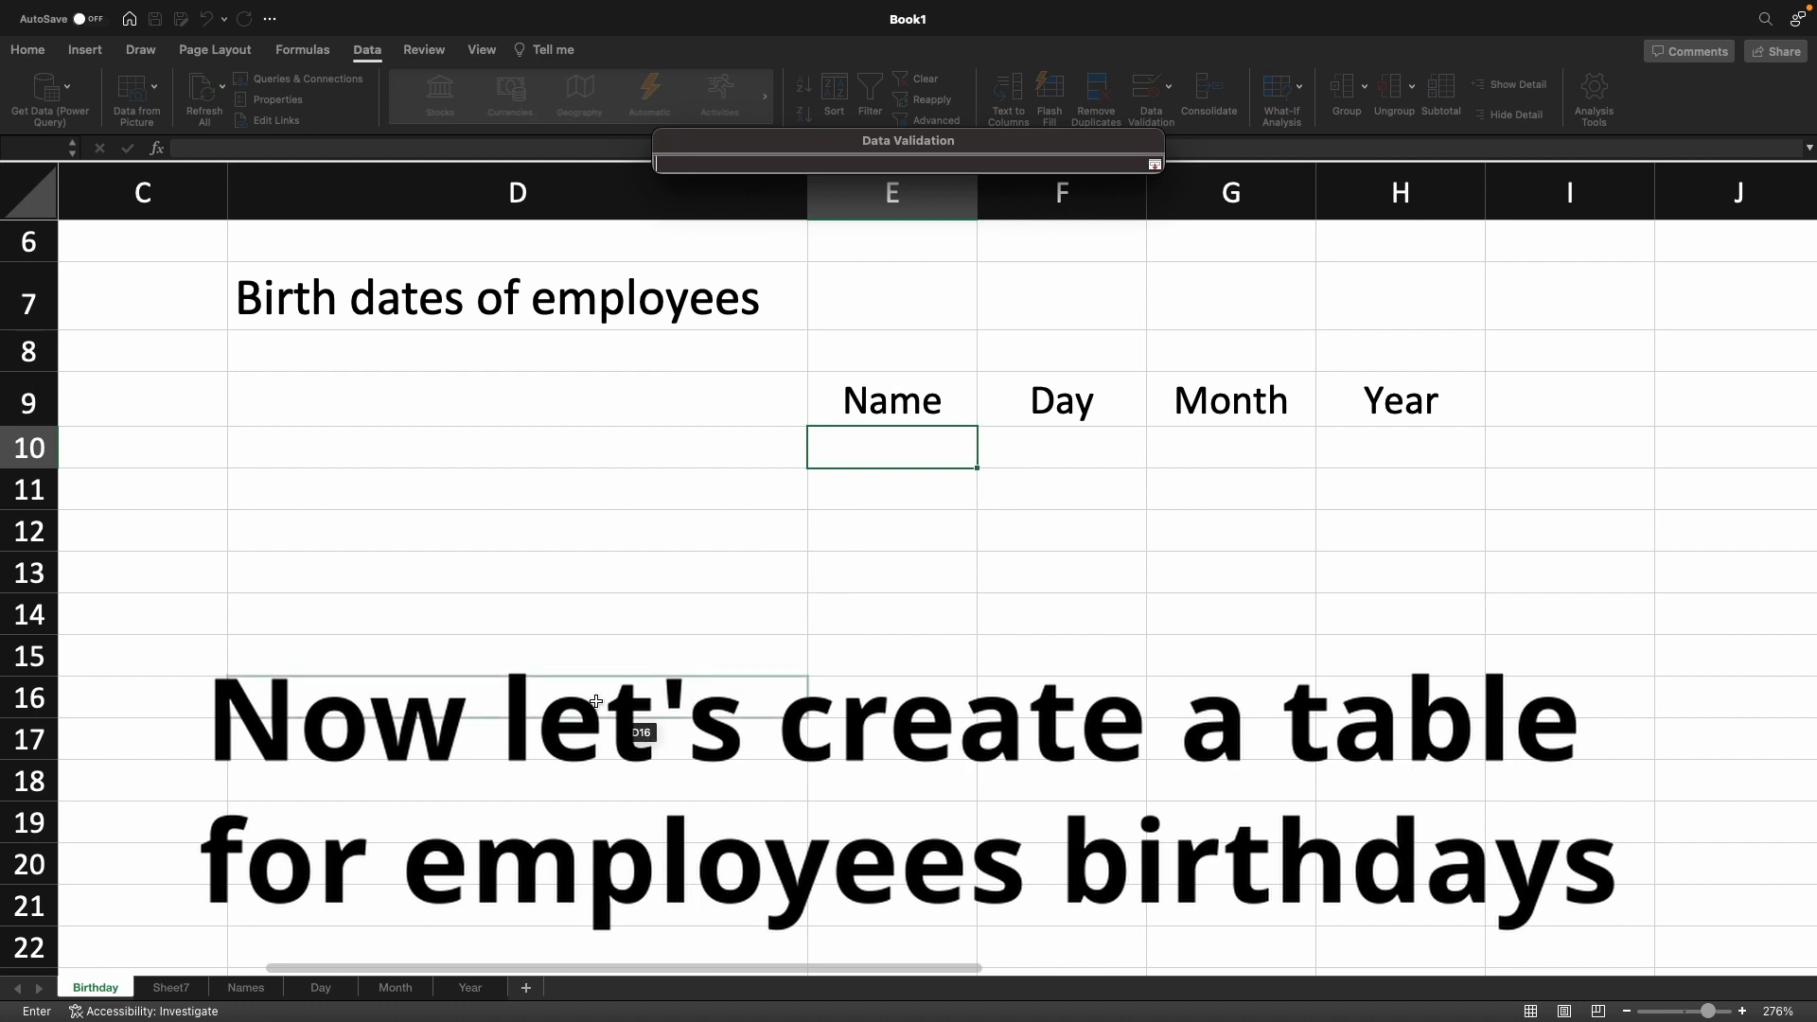
click(261, 989)
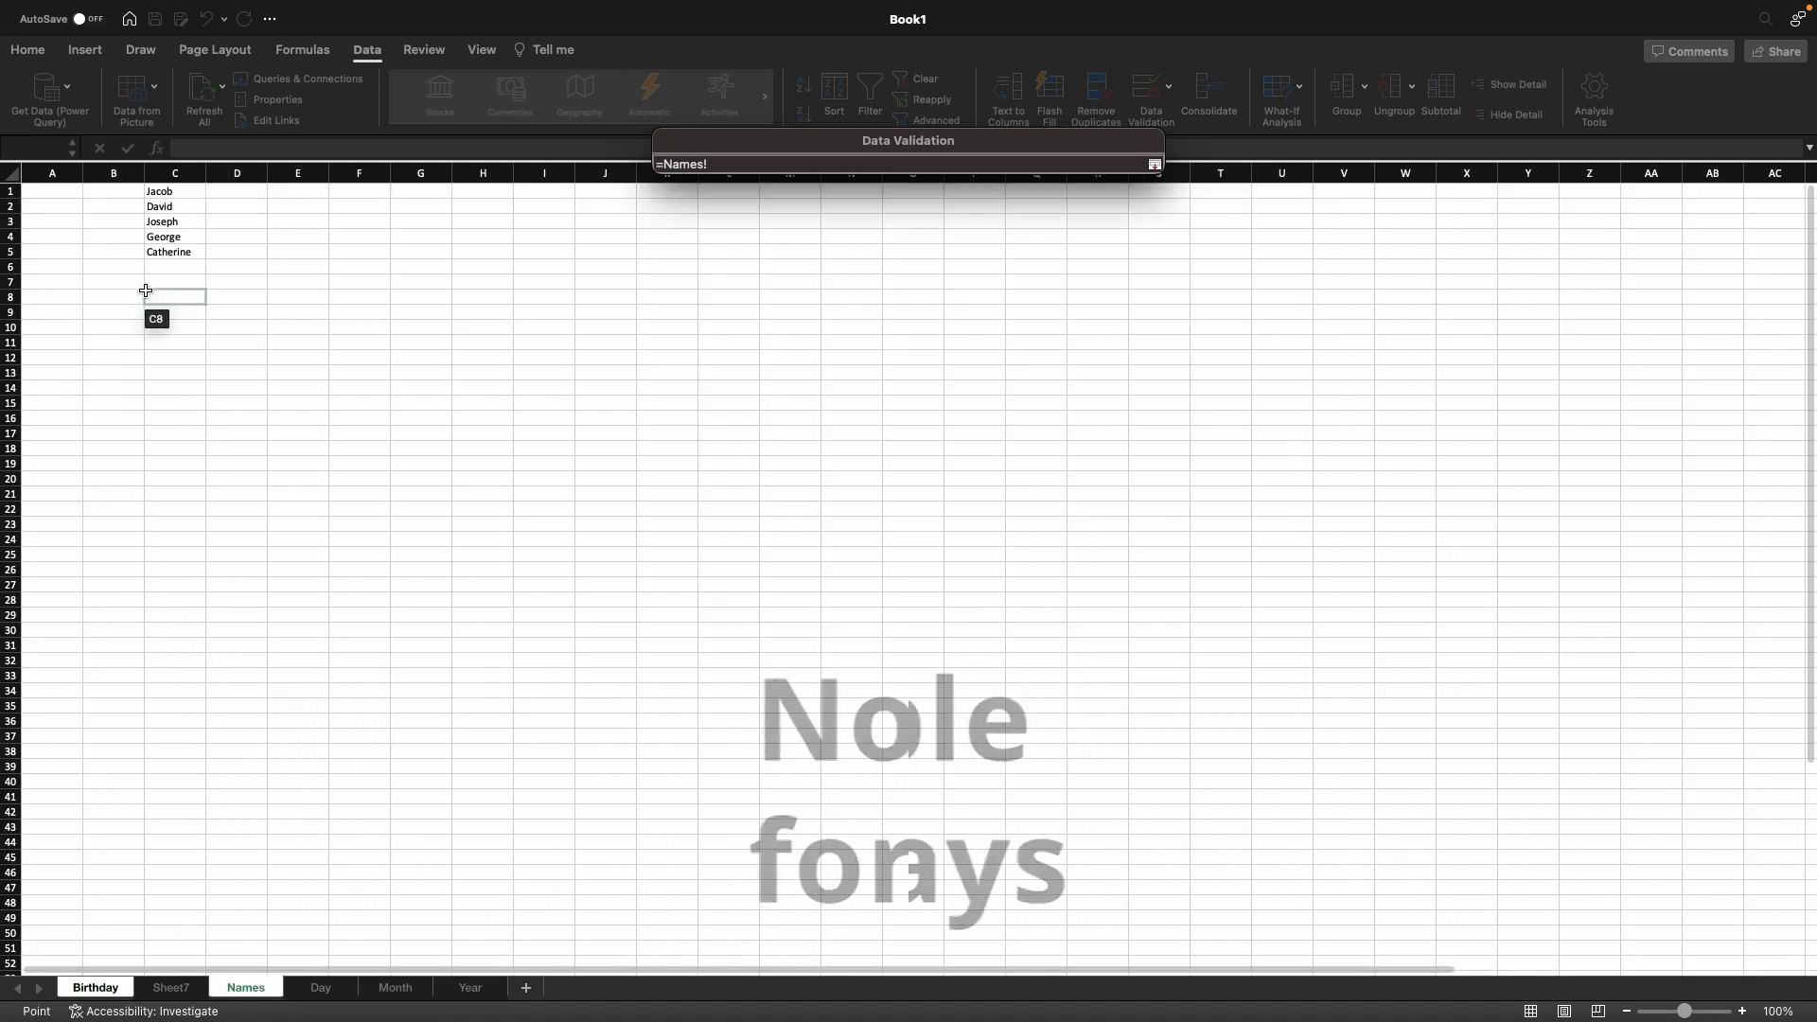
drag(159, 193, 170, 253)
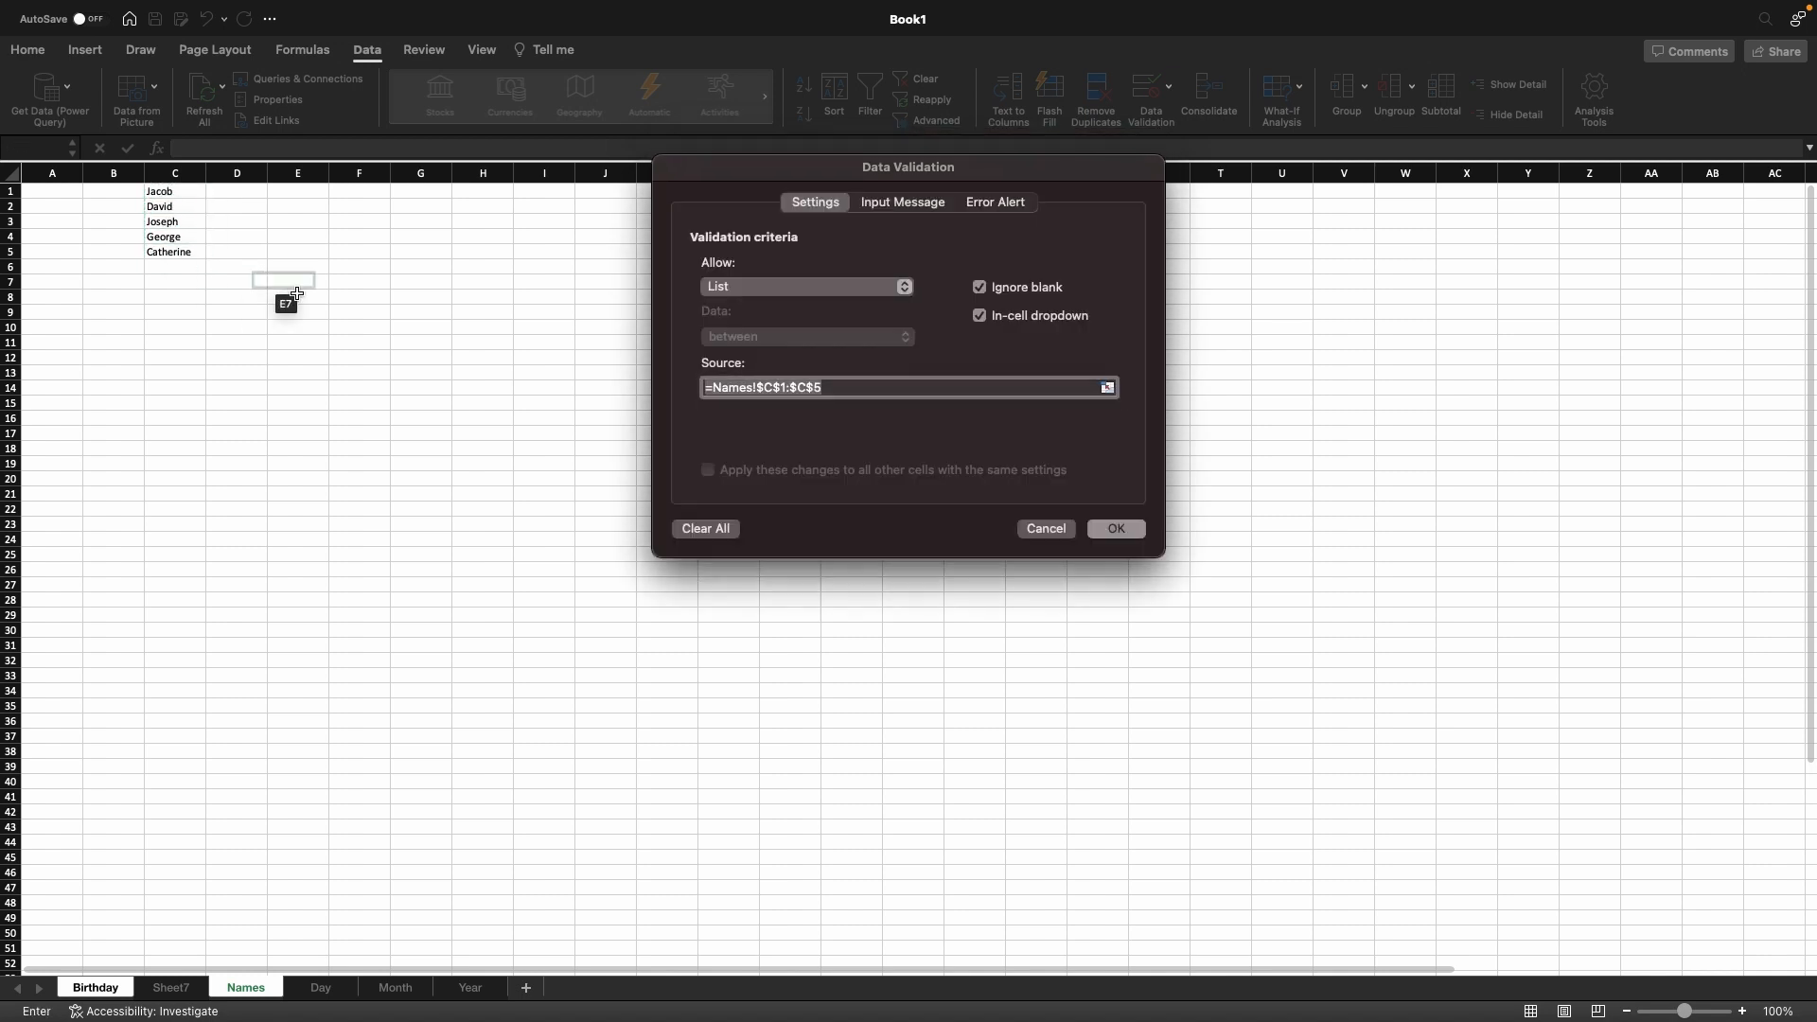
click(1113, 529)
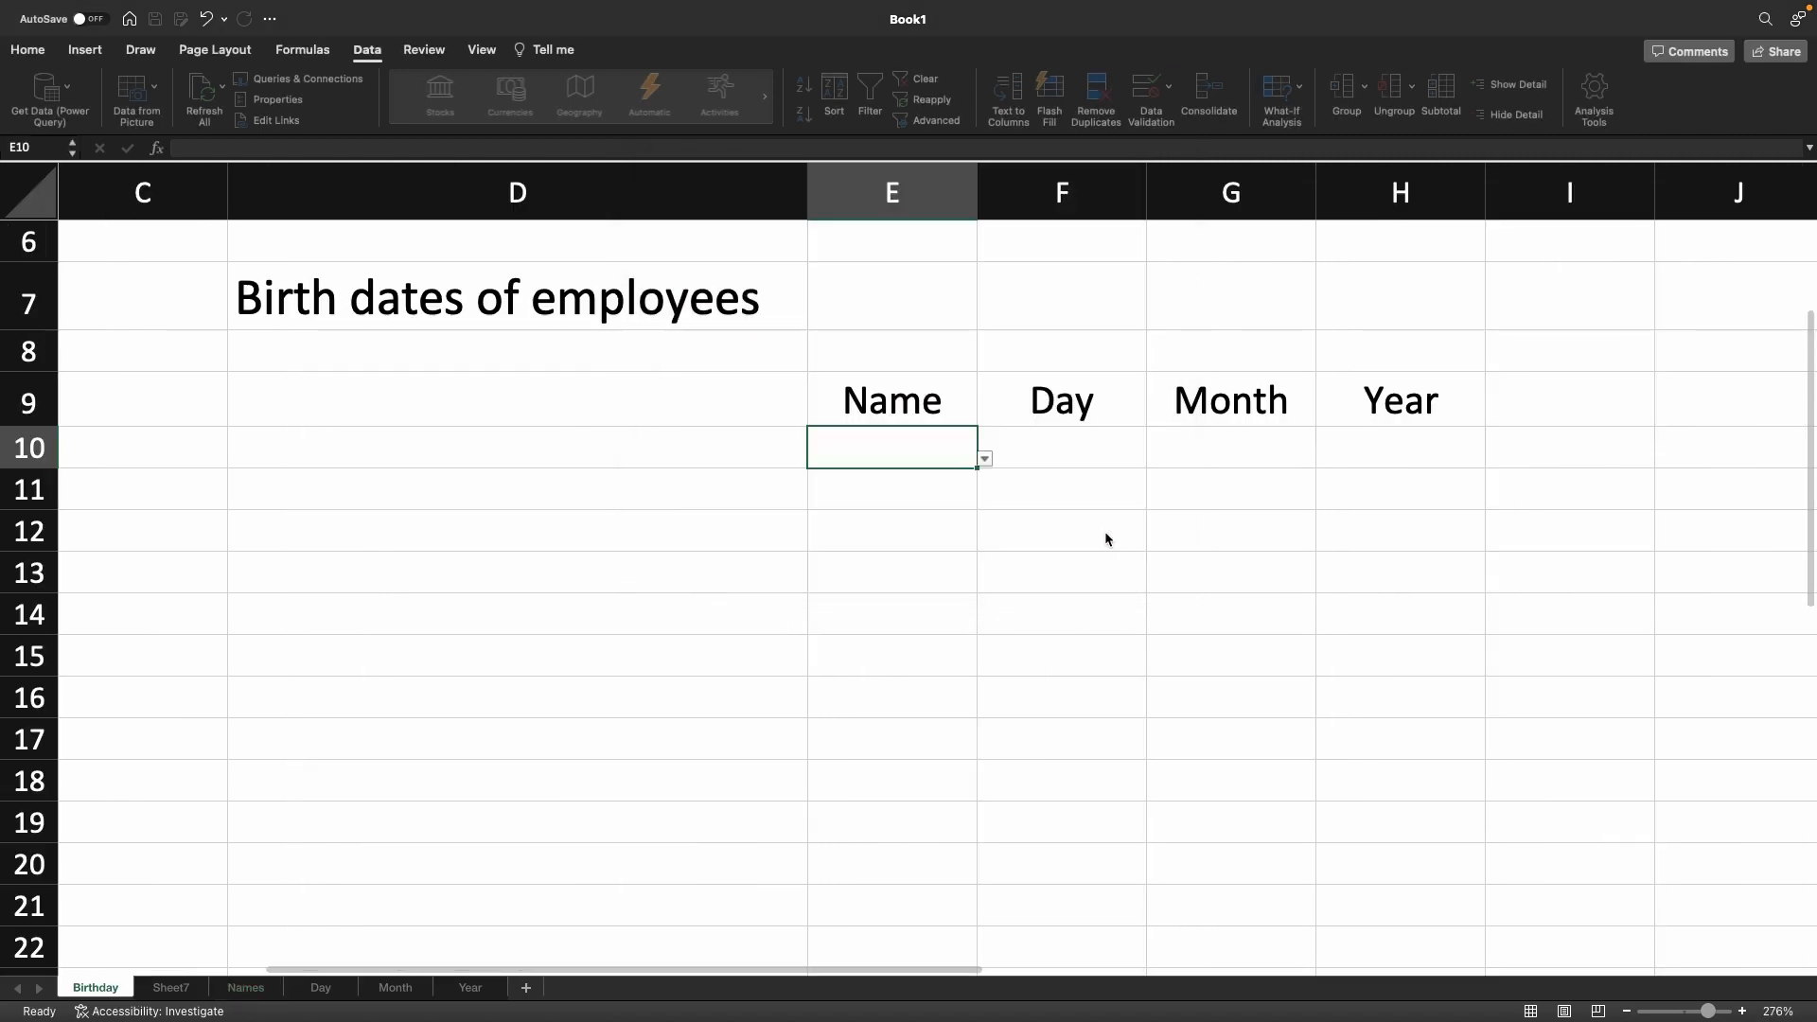
Add List data validation to cell F10 under Day, using C1:C31 on the Day sheet as the source
click(1082, 448)
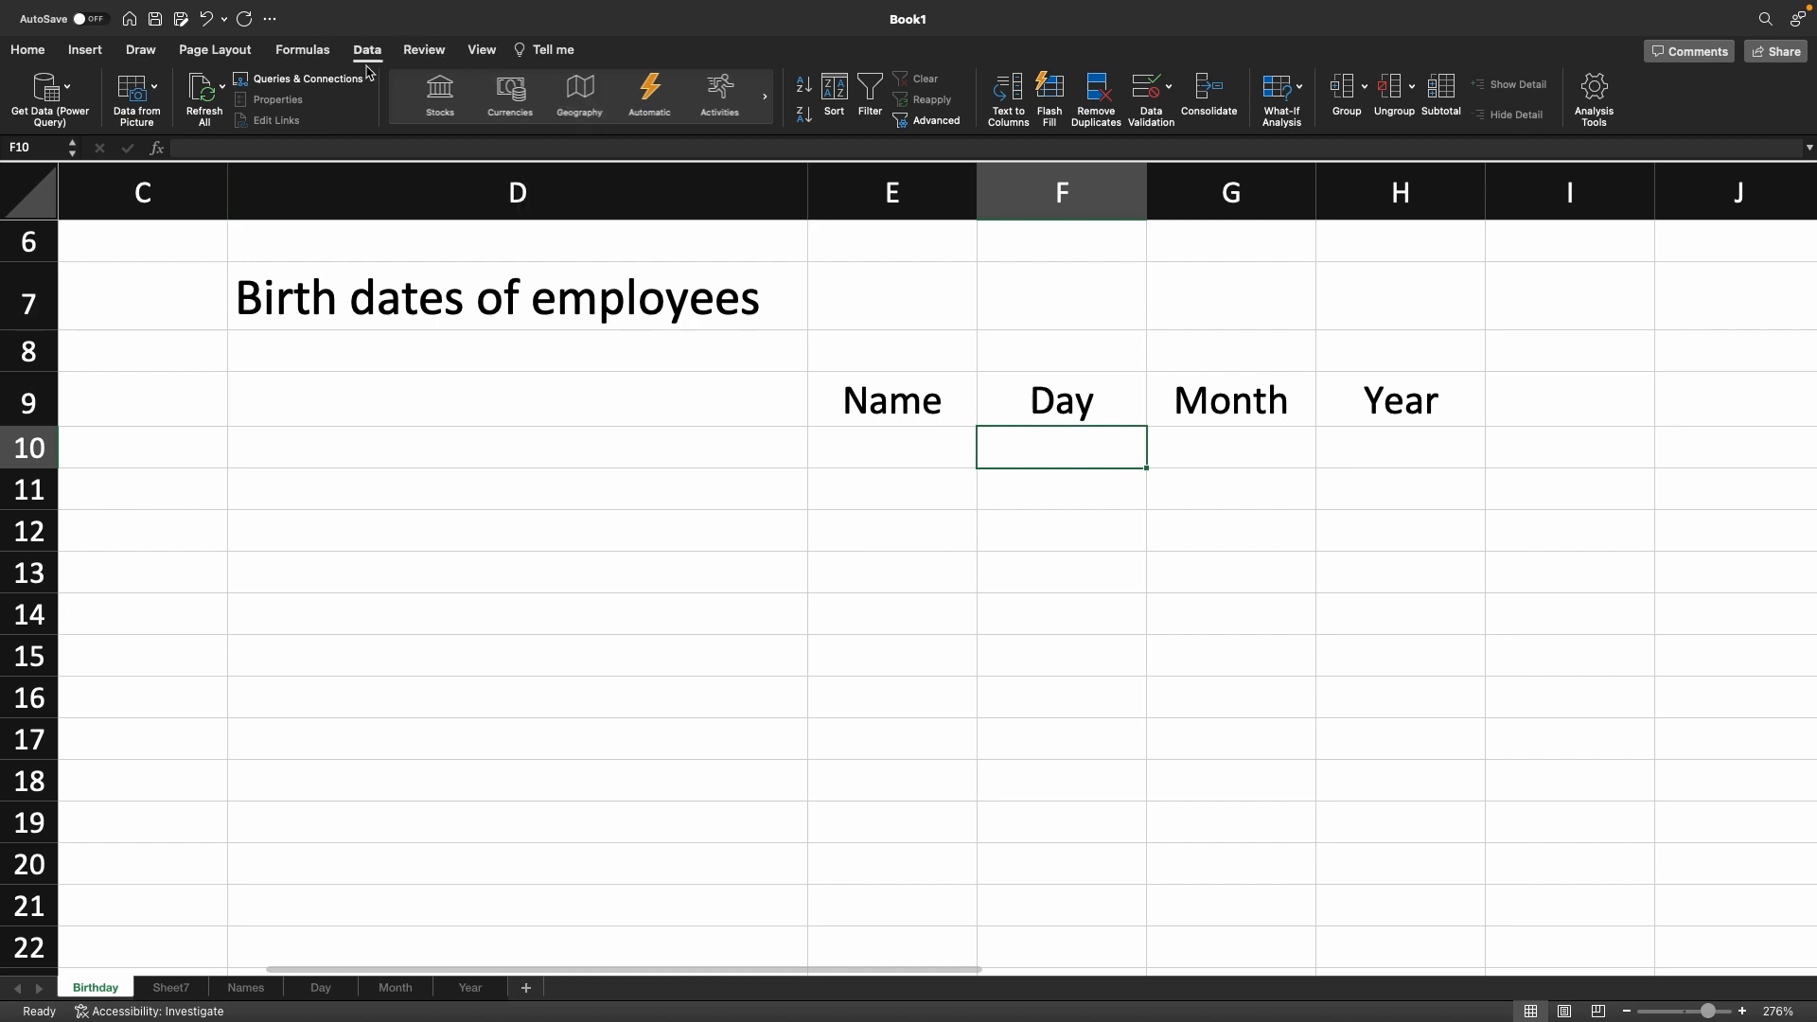
click(1171, 87)
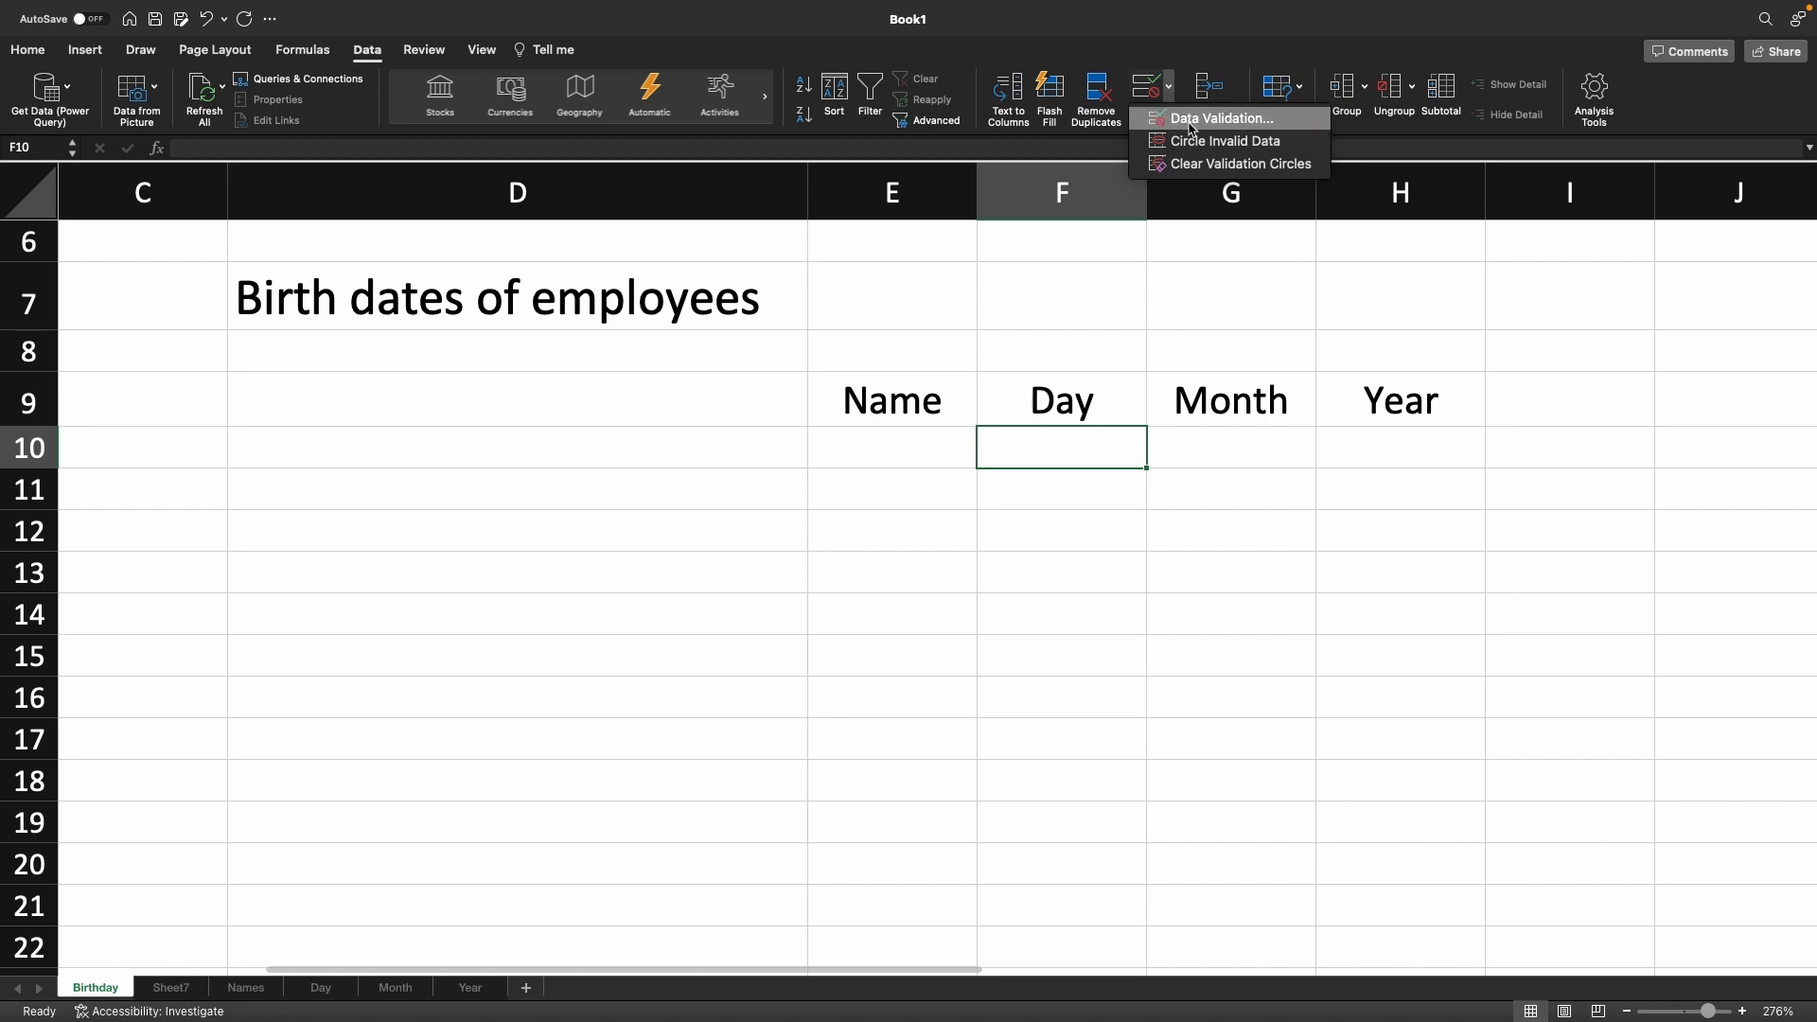
click(1191, 123)
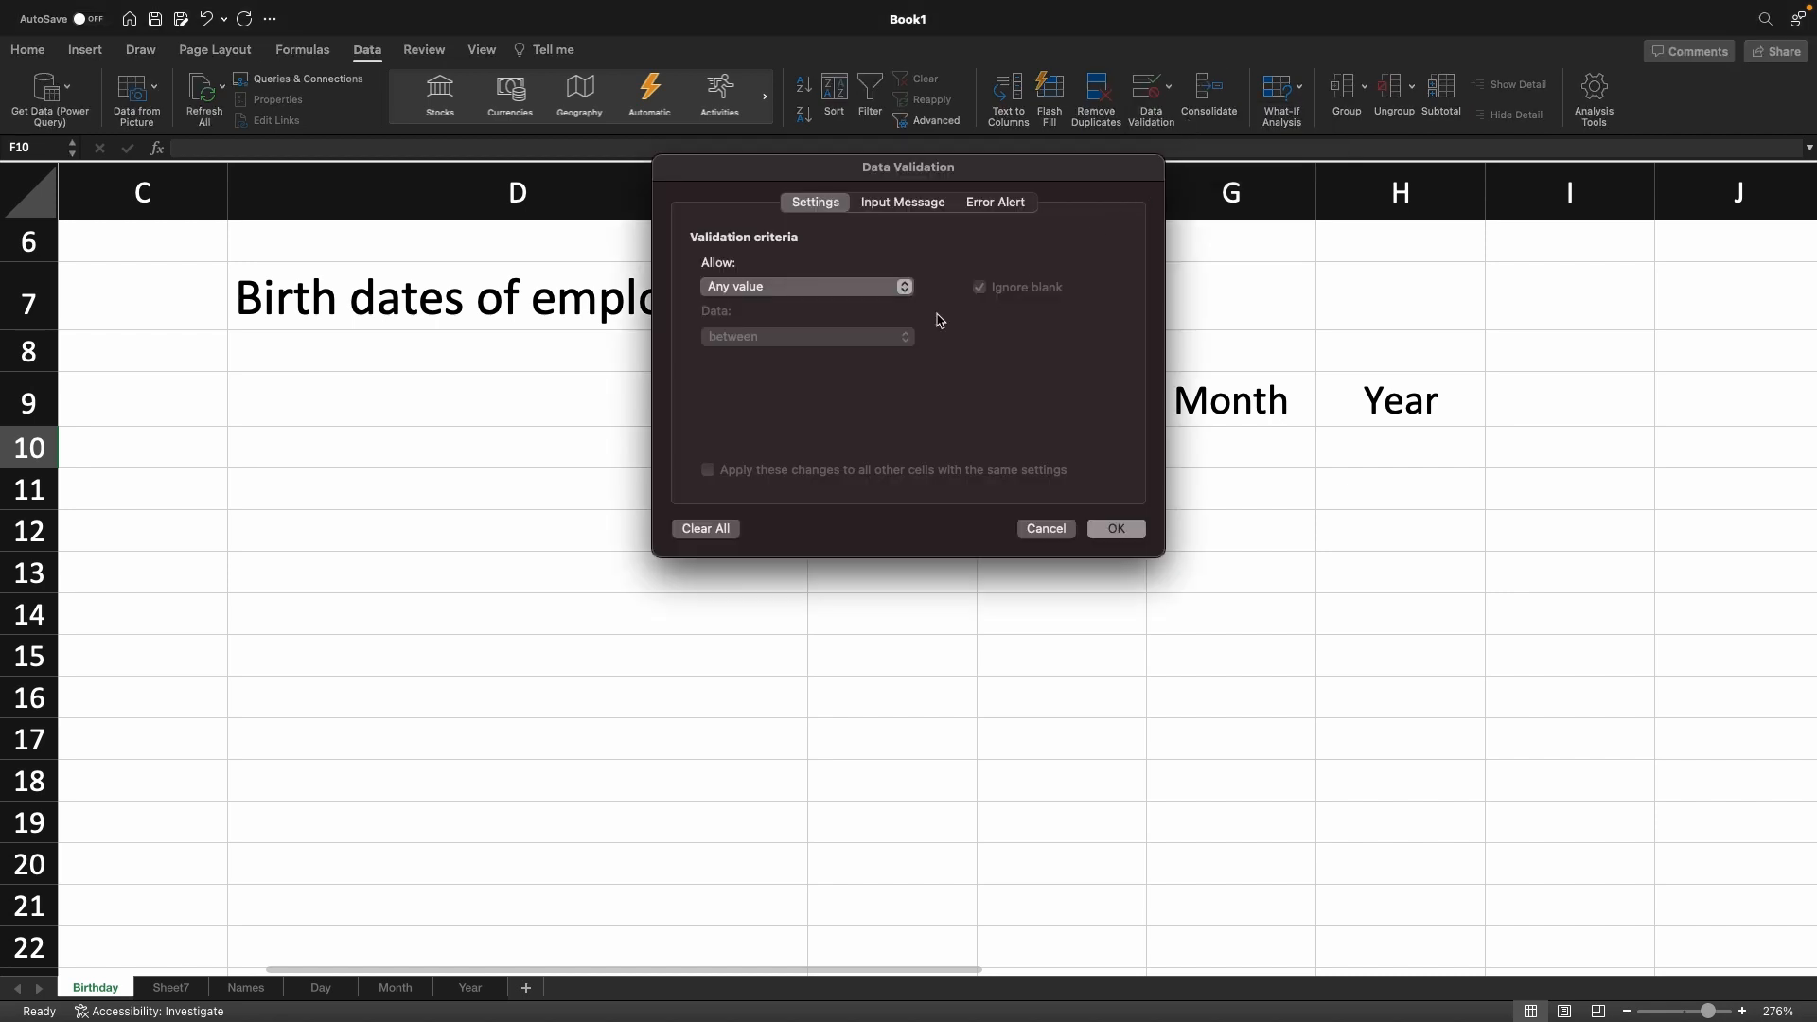
click(902, 293)
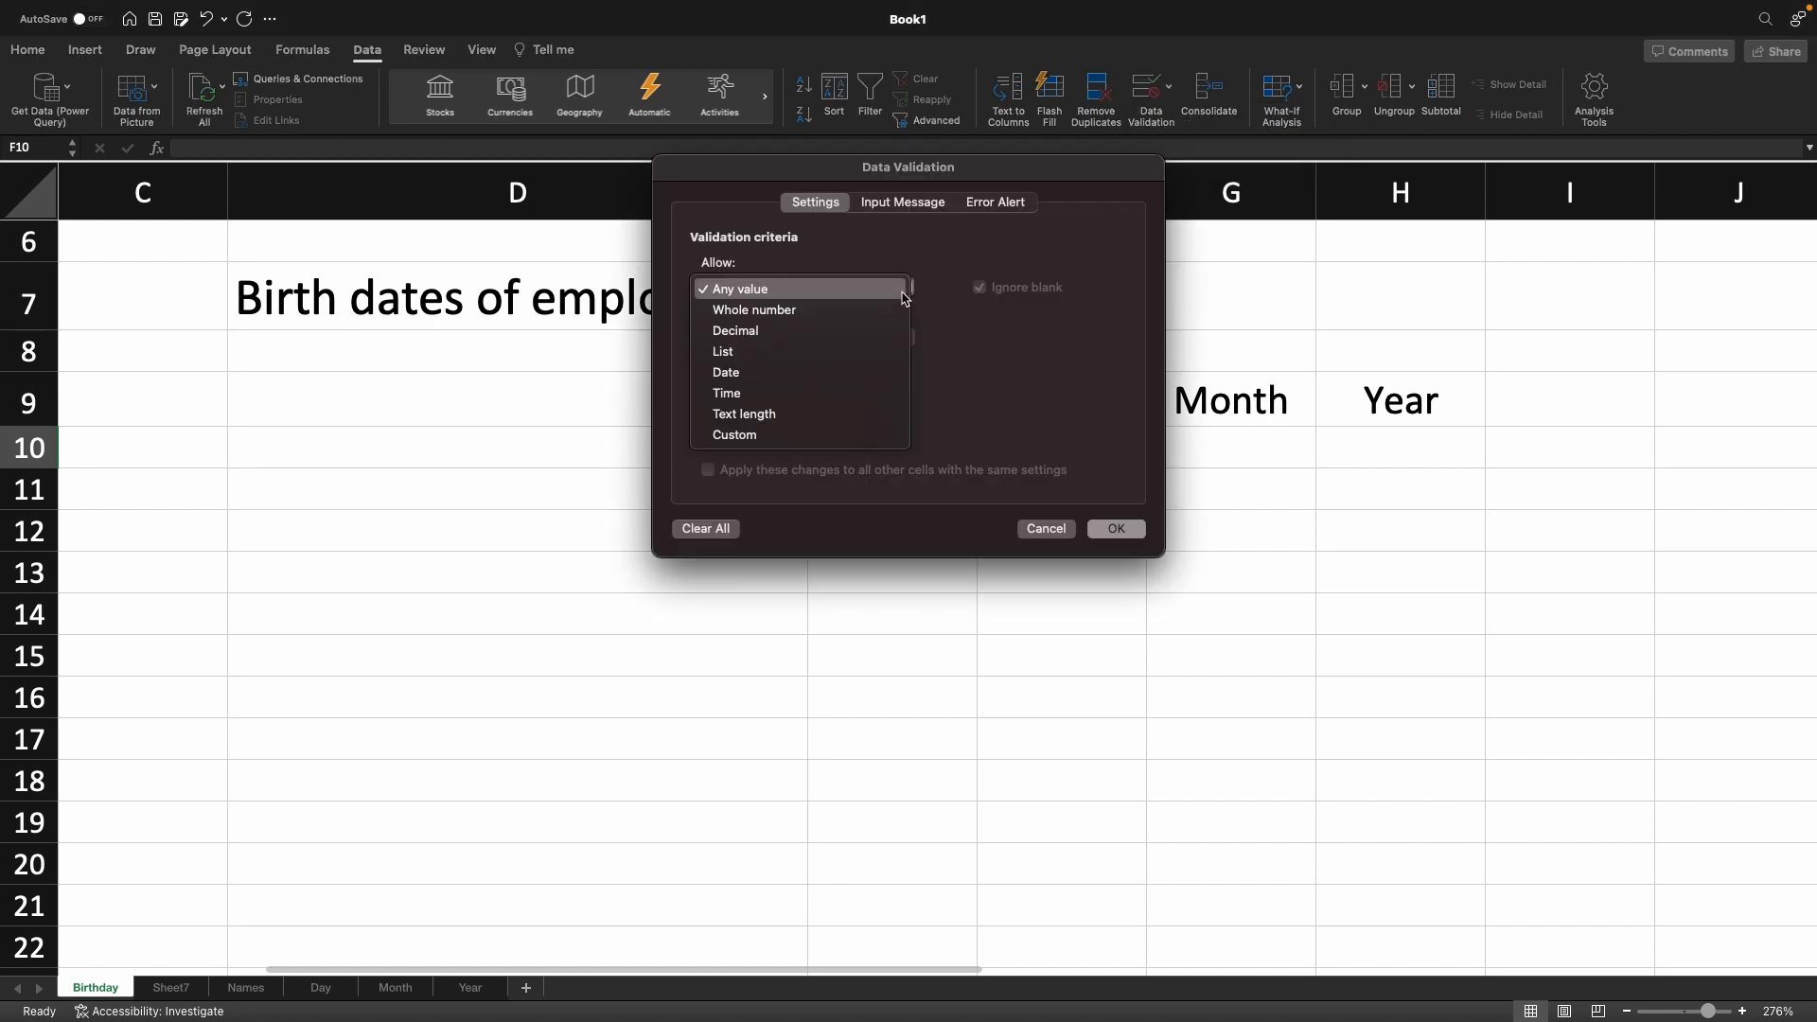
click(797, 363)
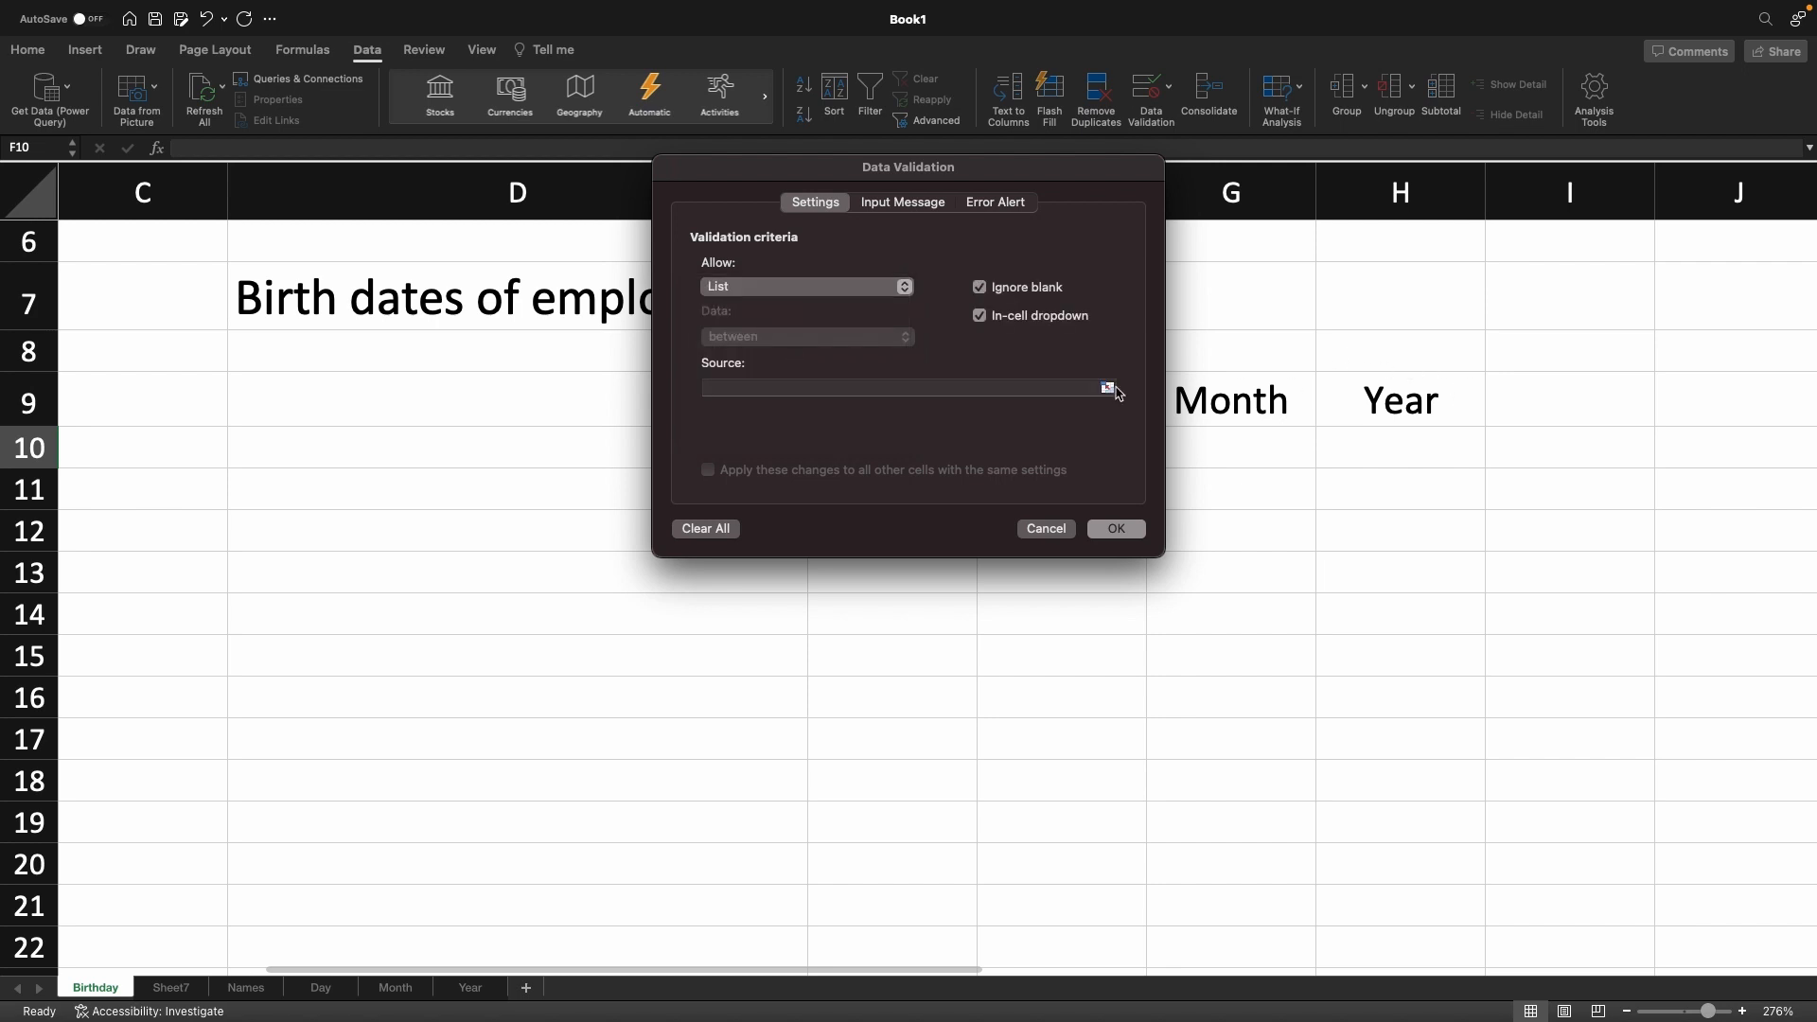
click(1106, 389)
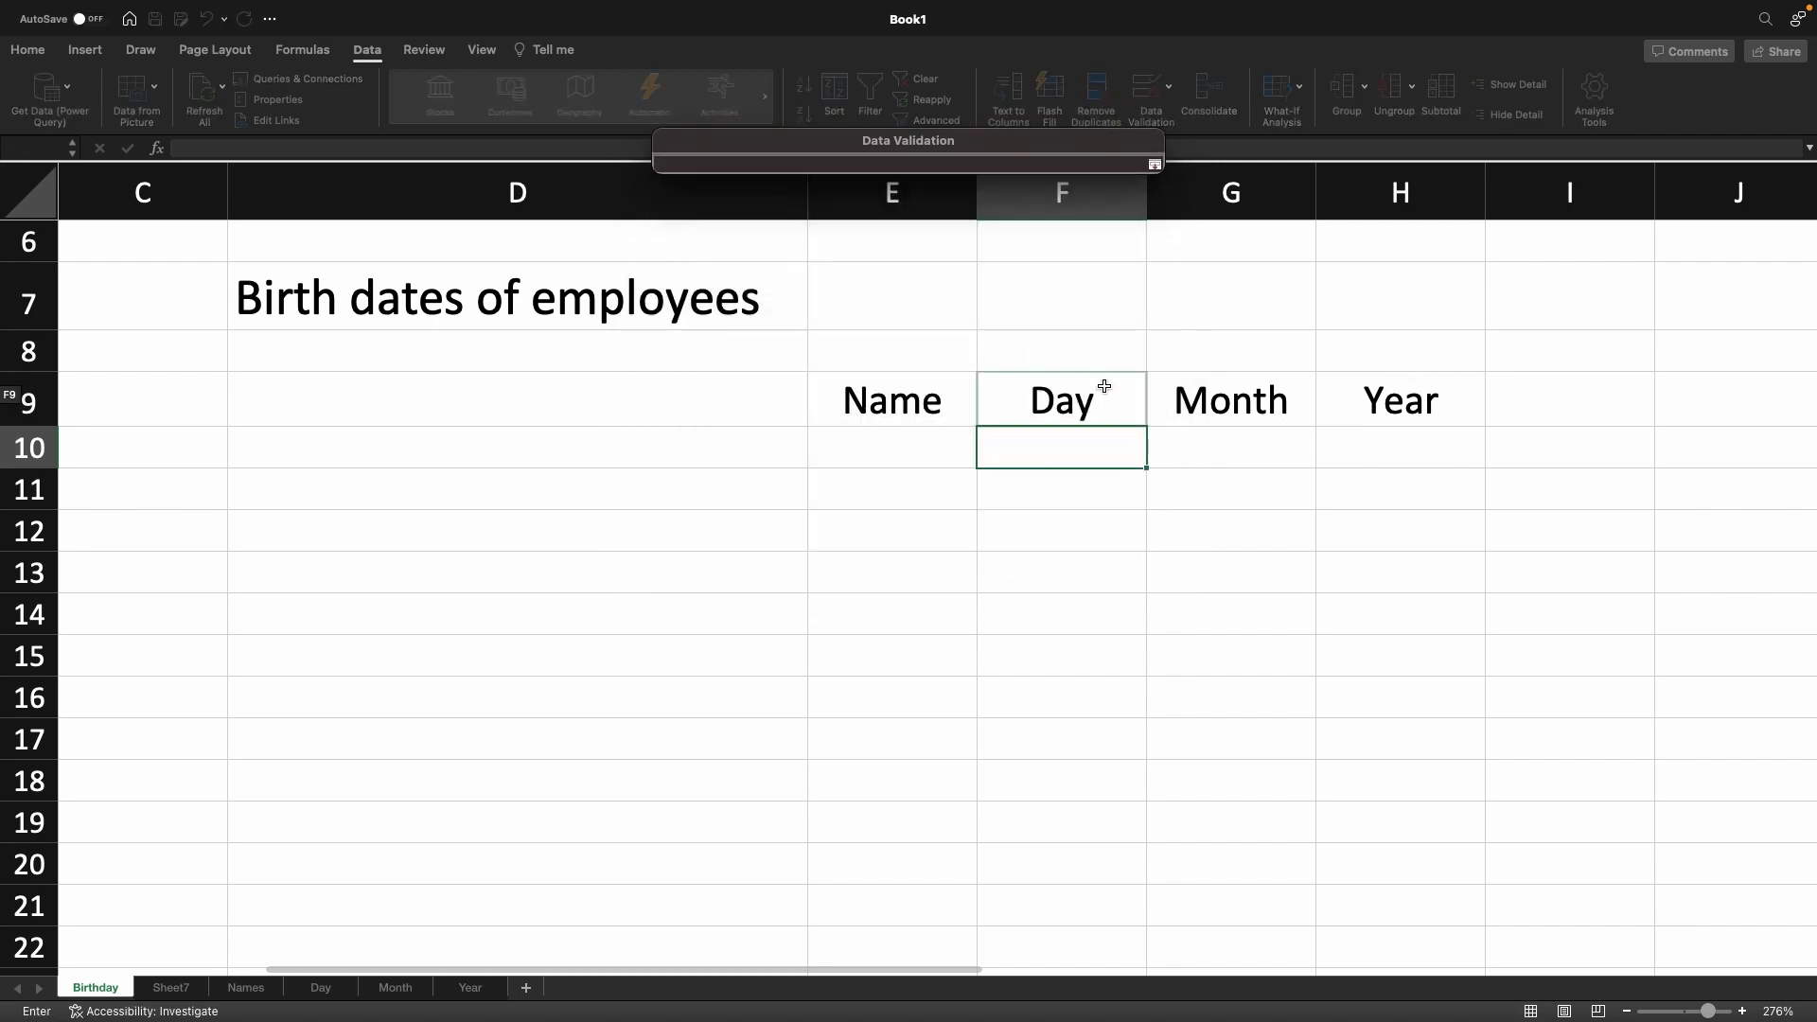
click(323, 987)
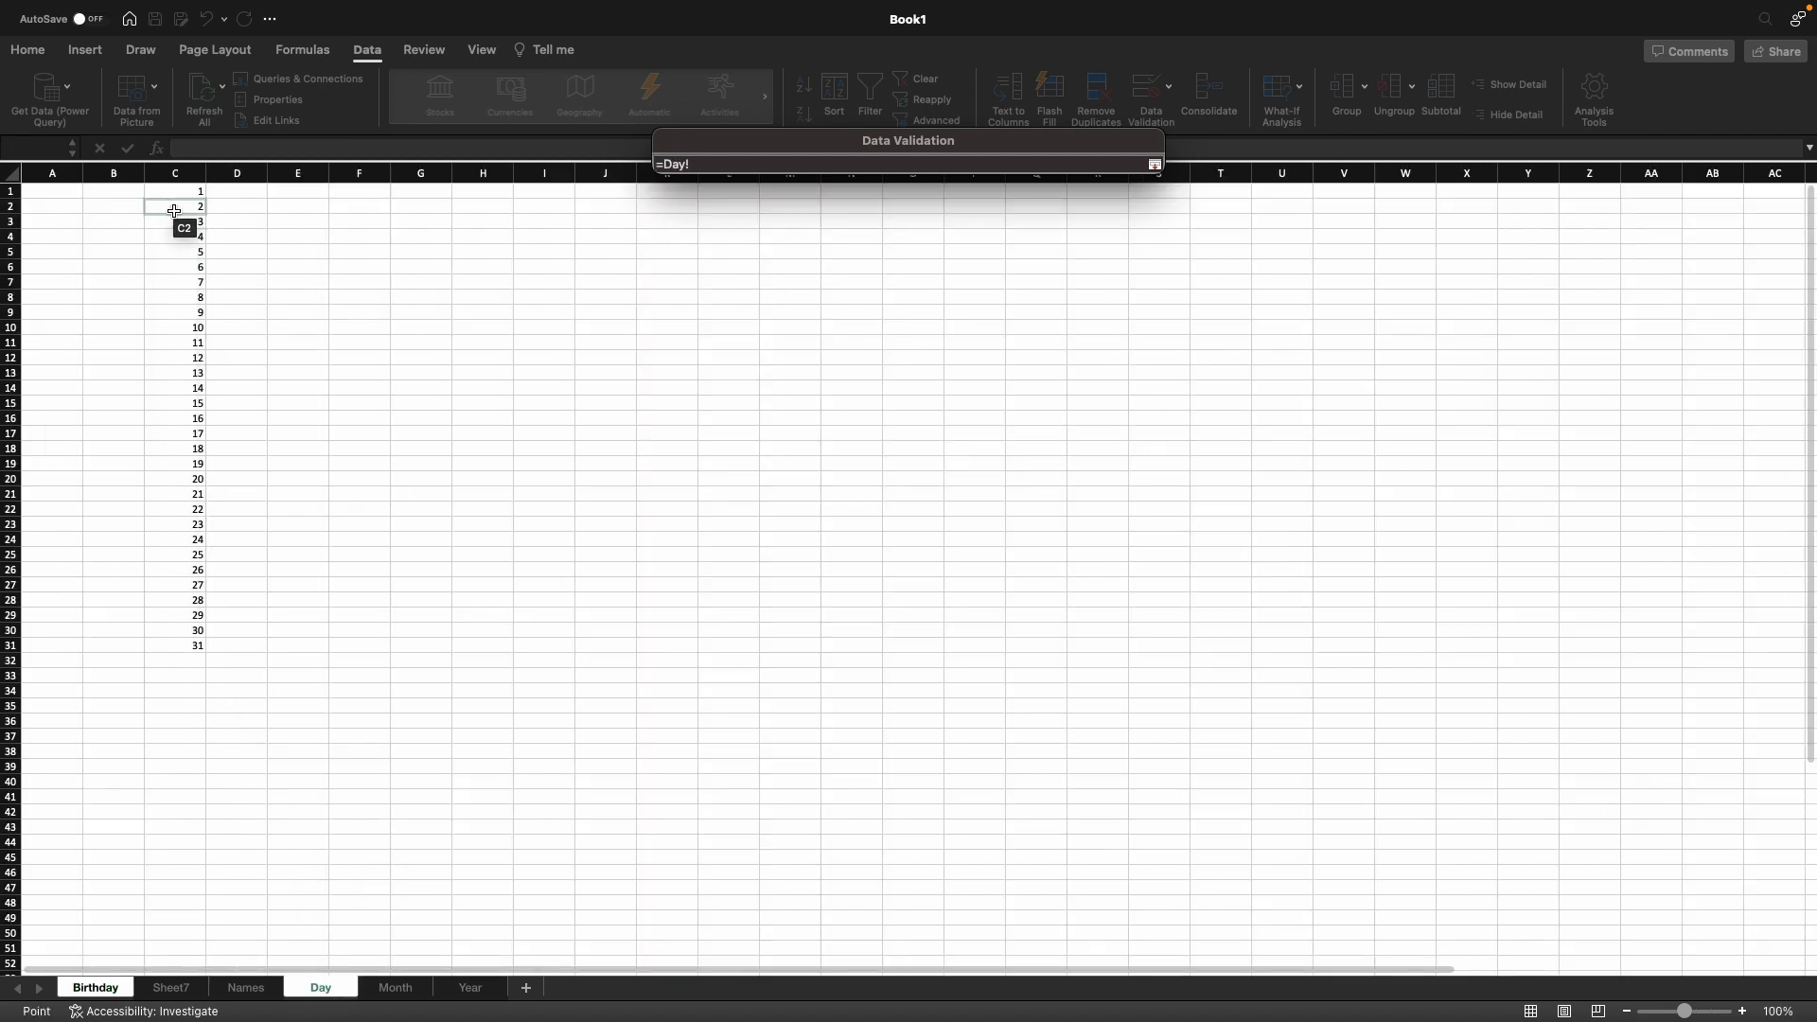
drag(175, 191, 179, 646)
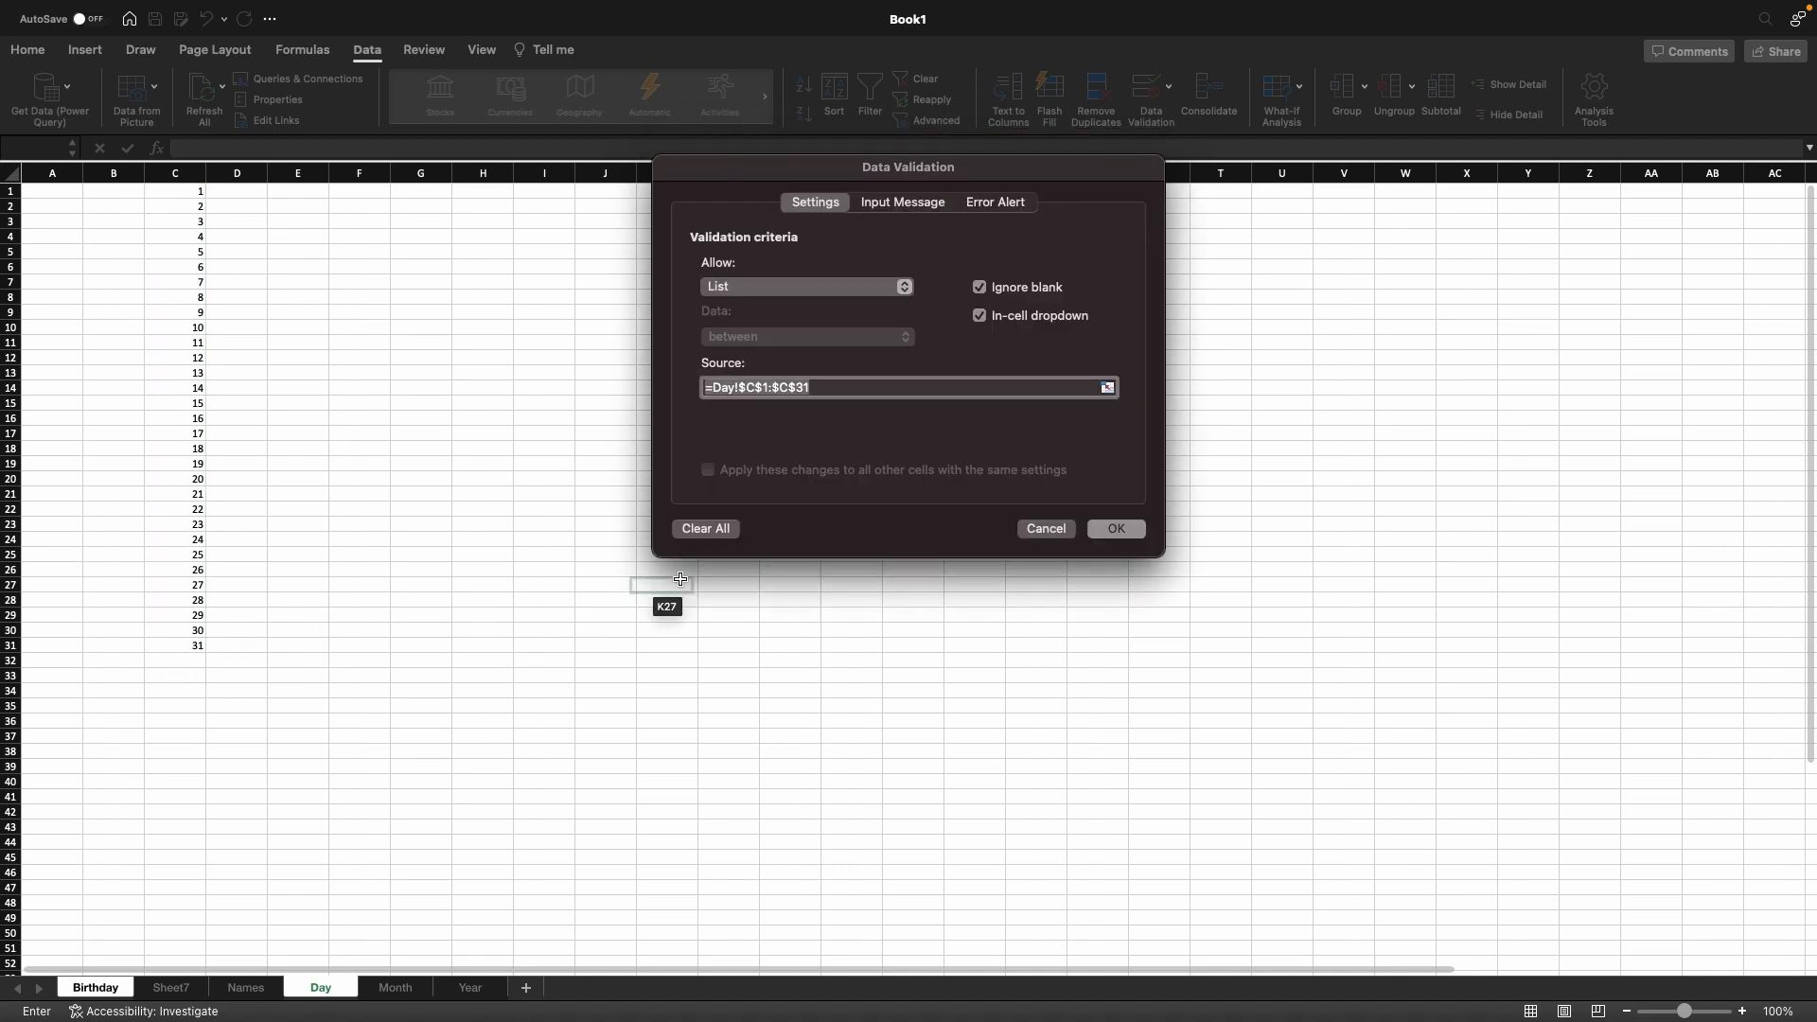
click(1135, 535)
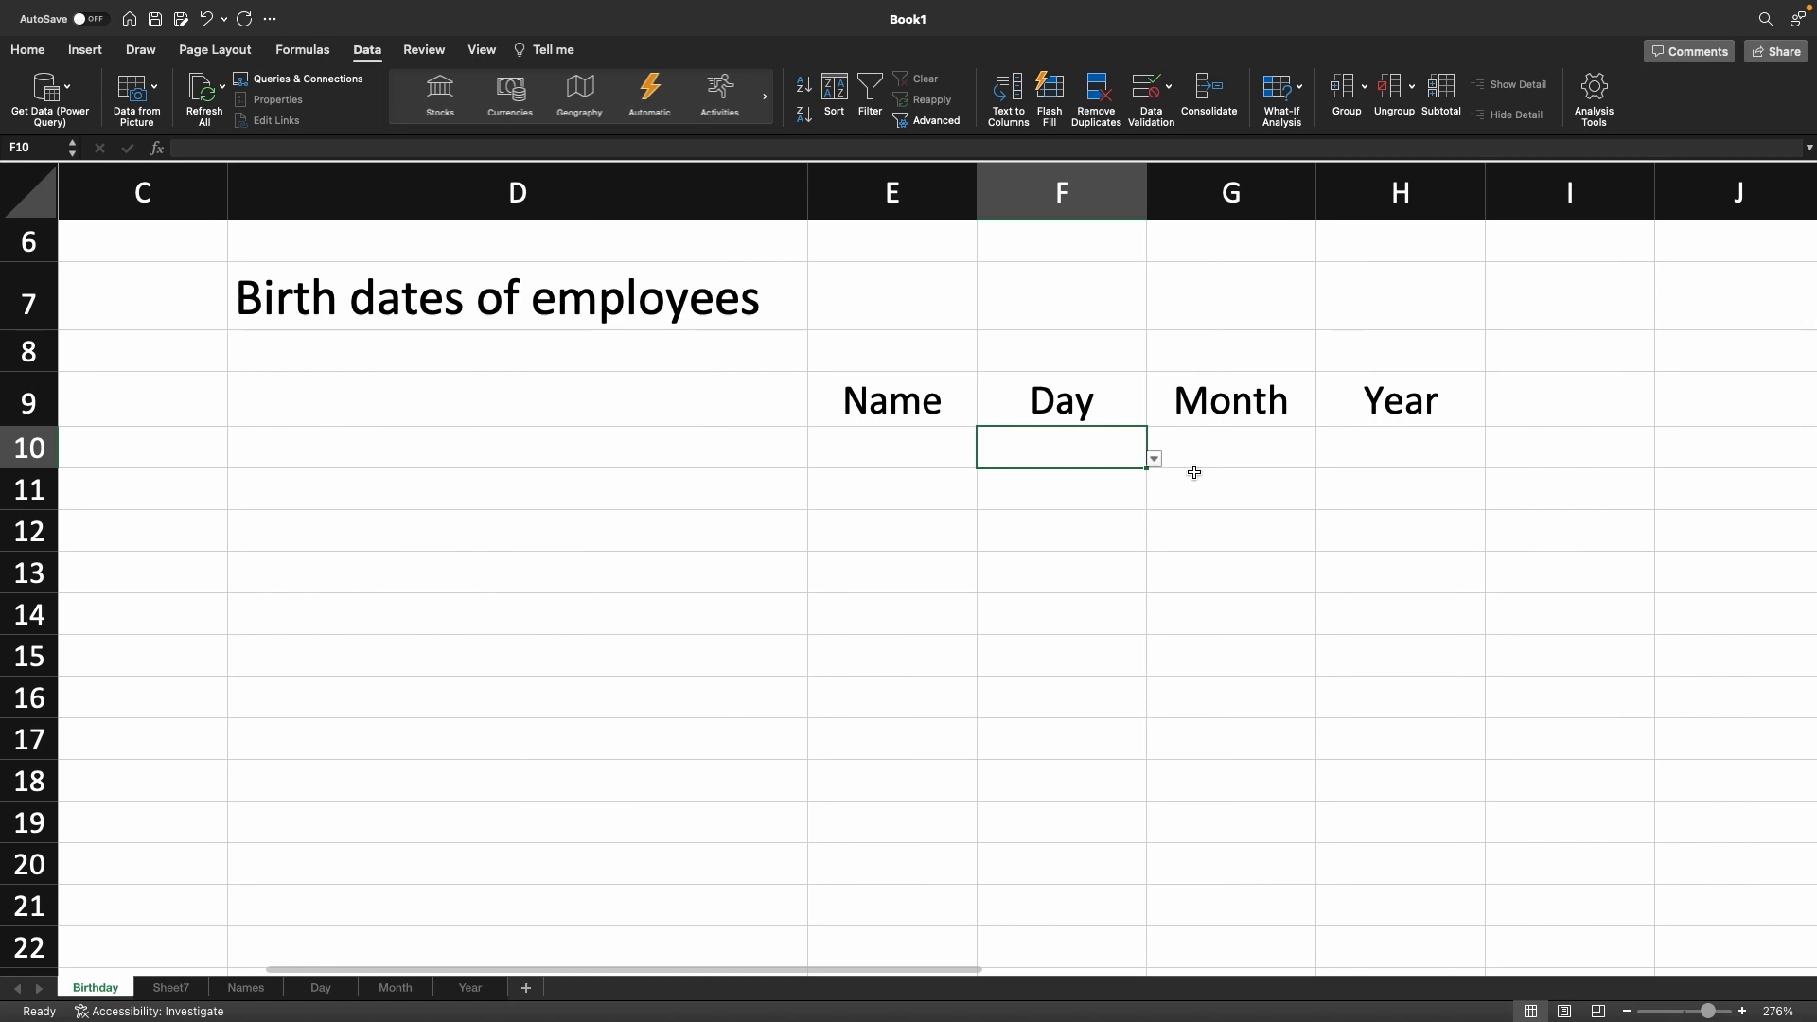
Add List data validation to cell G10 under Month, using C1:C12 on the Month sheet as the source
click(1210, 457)
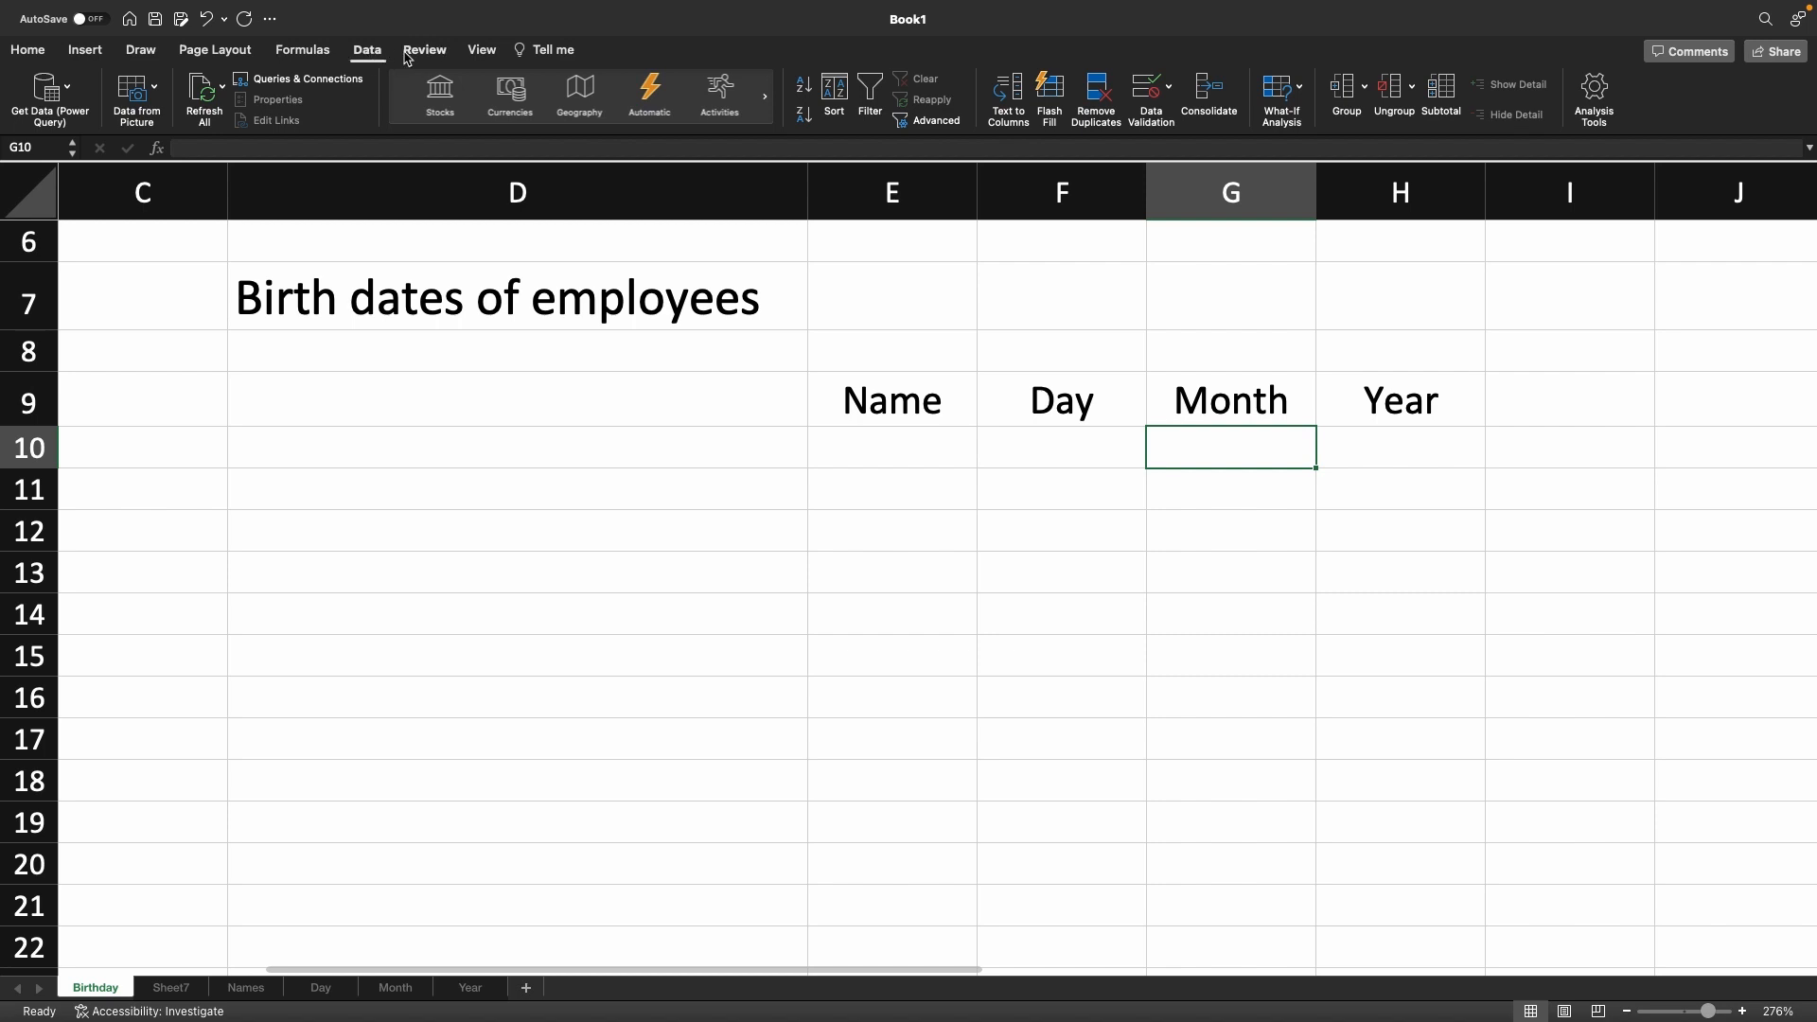
click(1170, 88)
click(1176, 117)
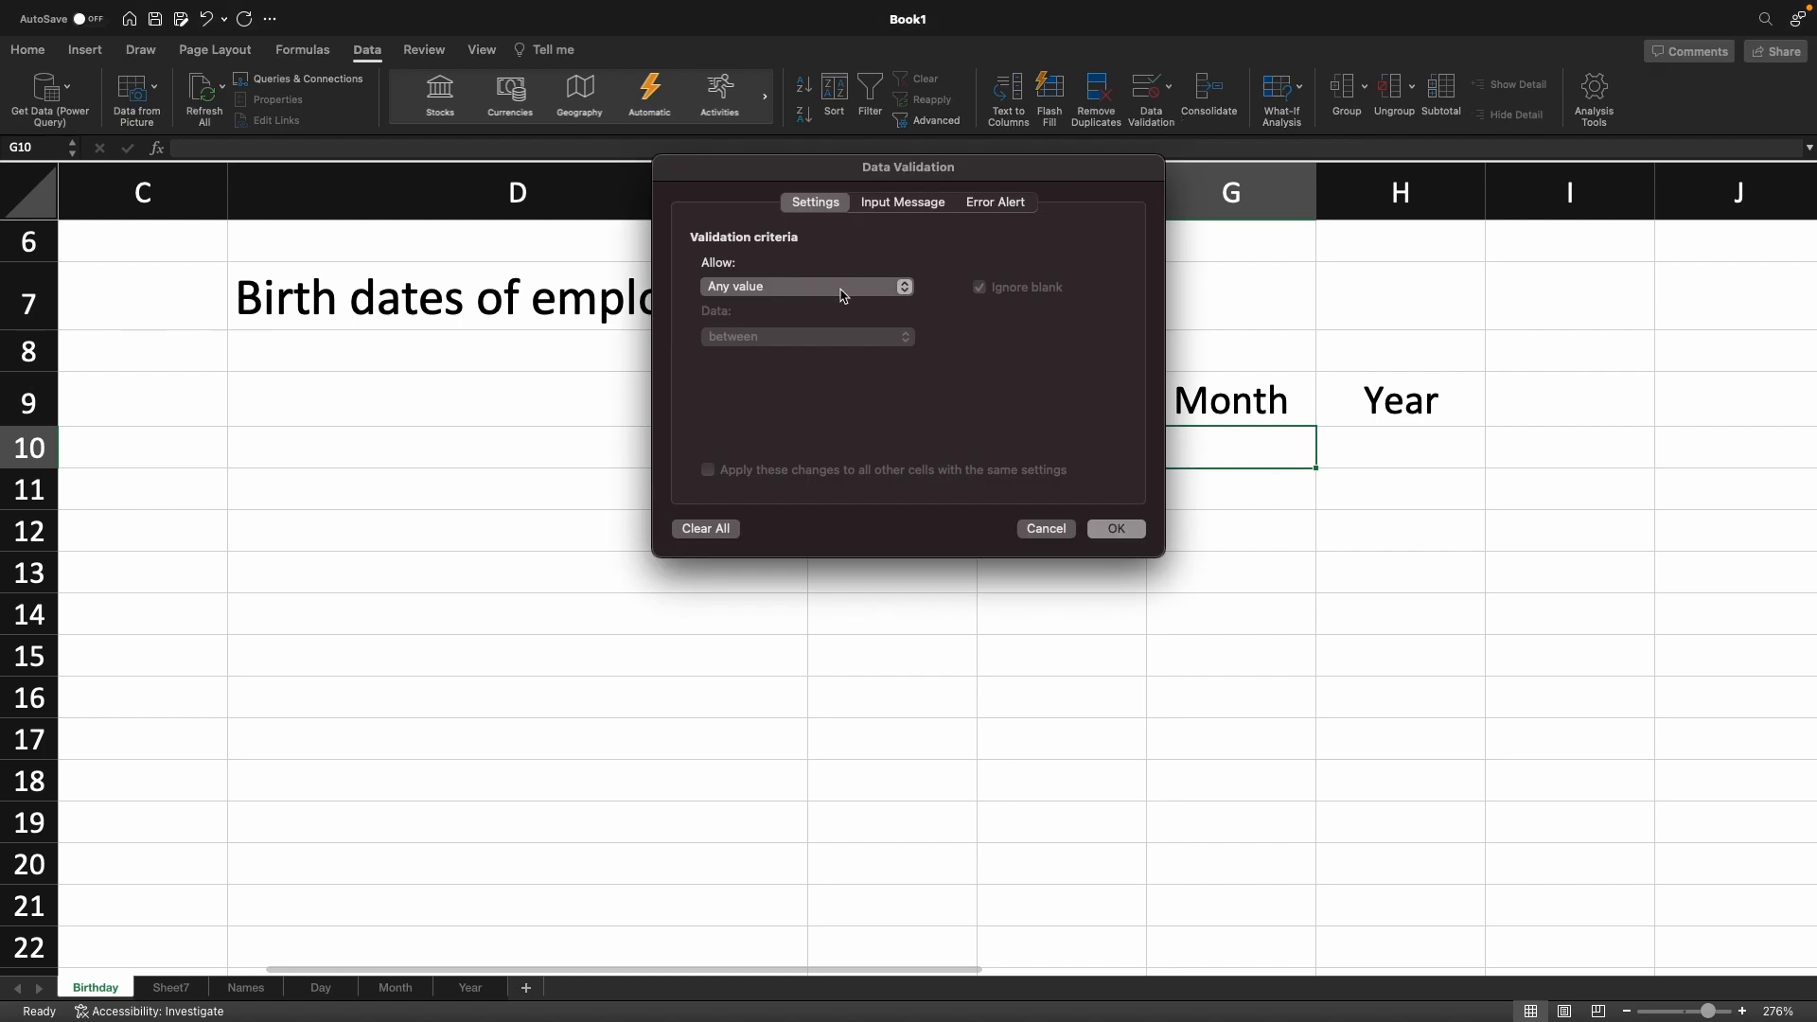
click(841, 295)
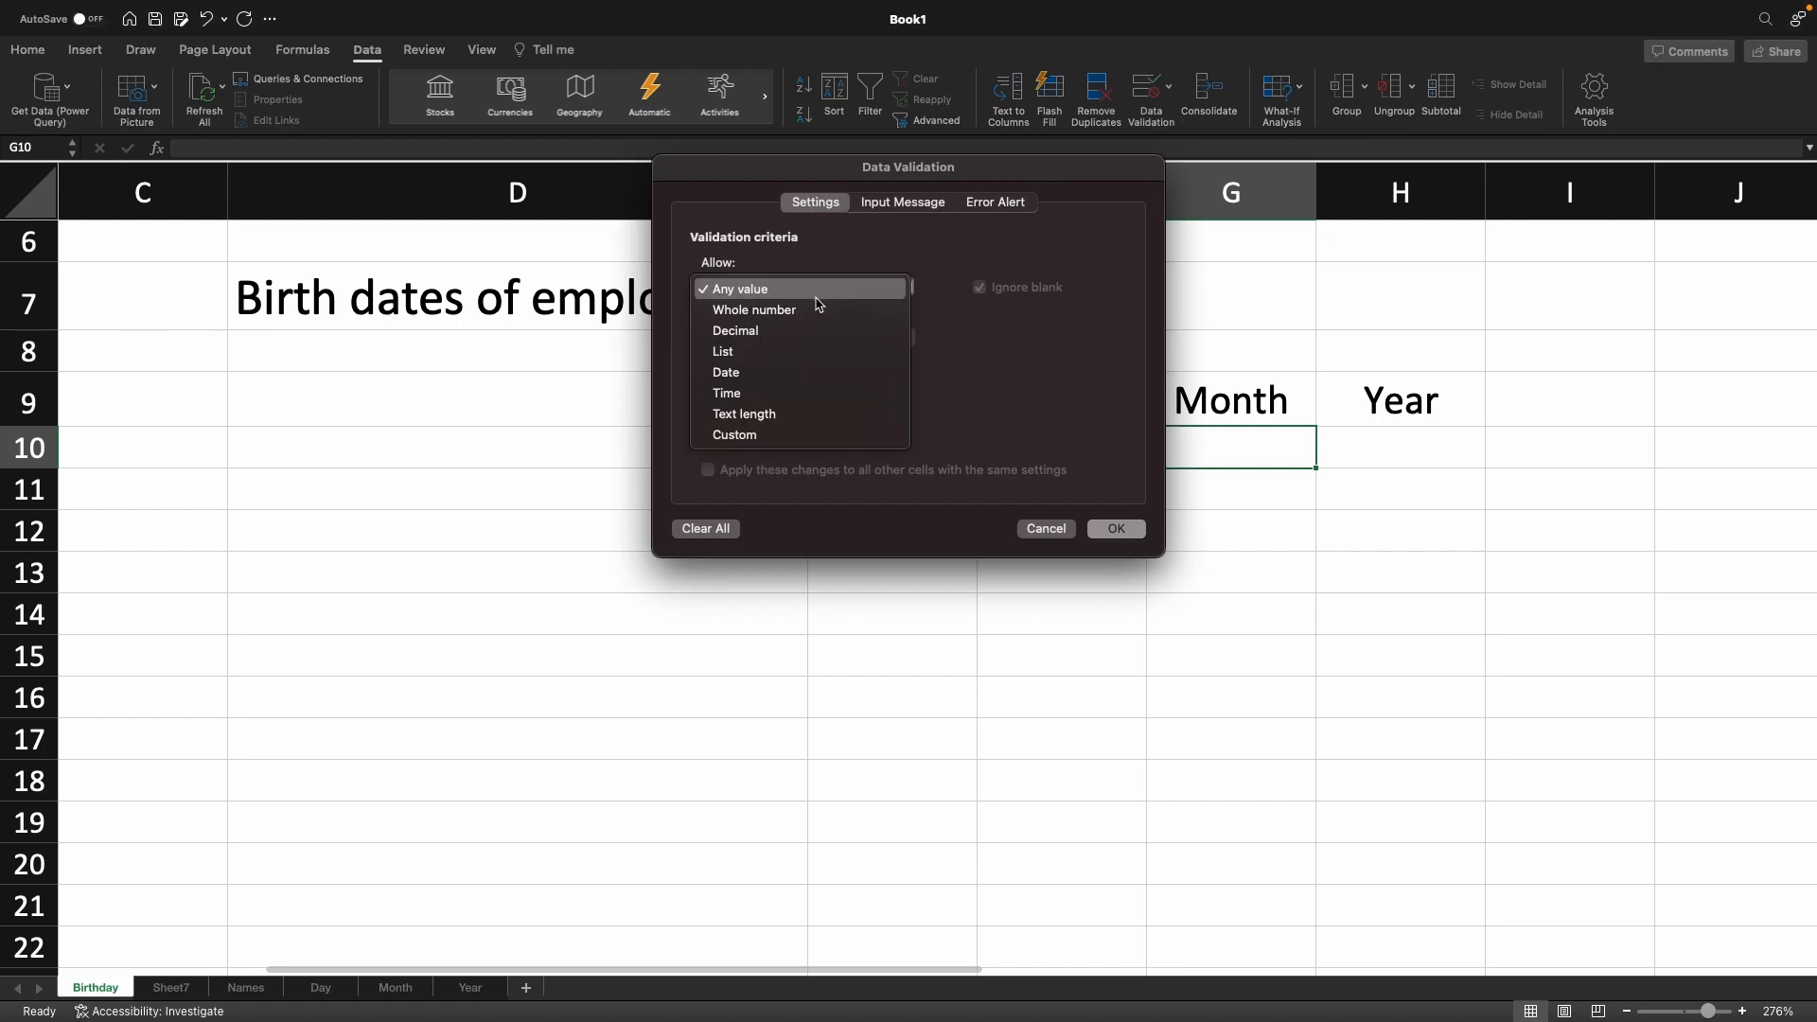
click(778, 353)
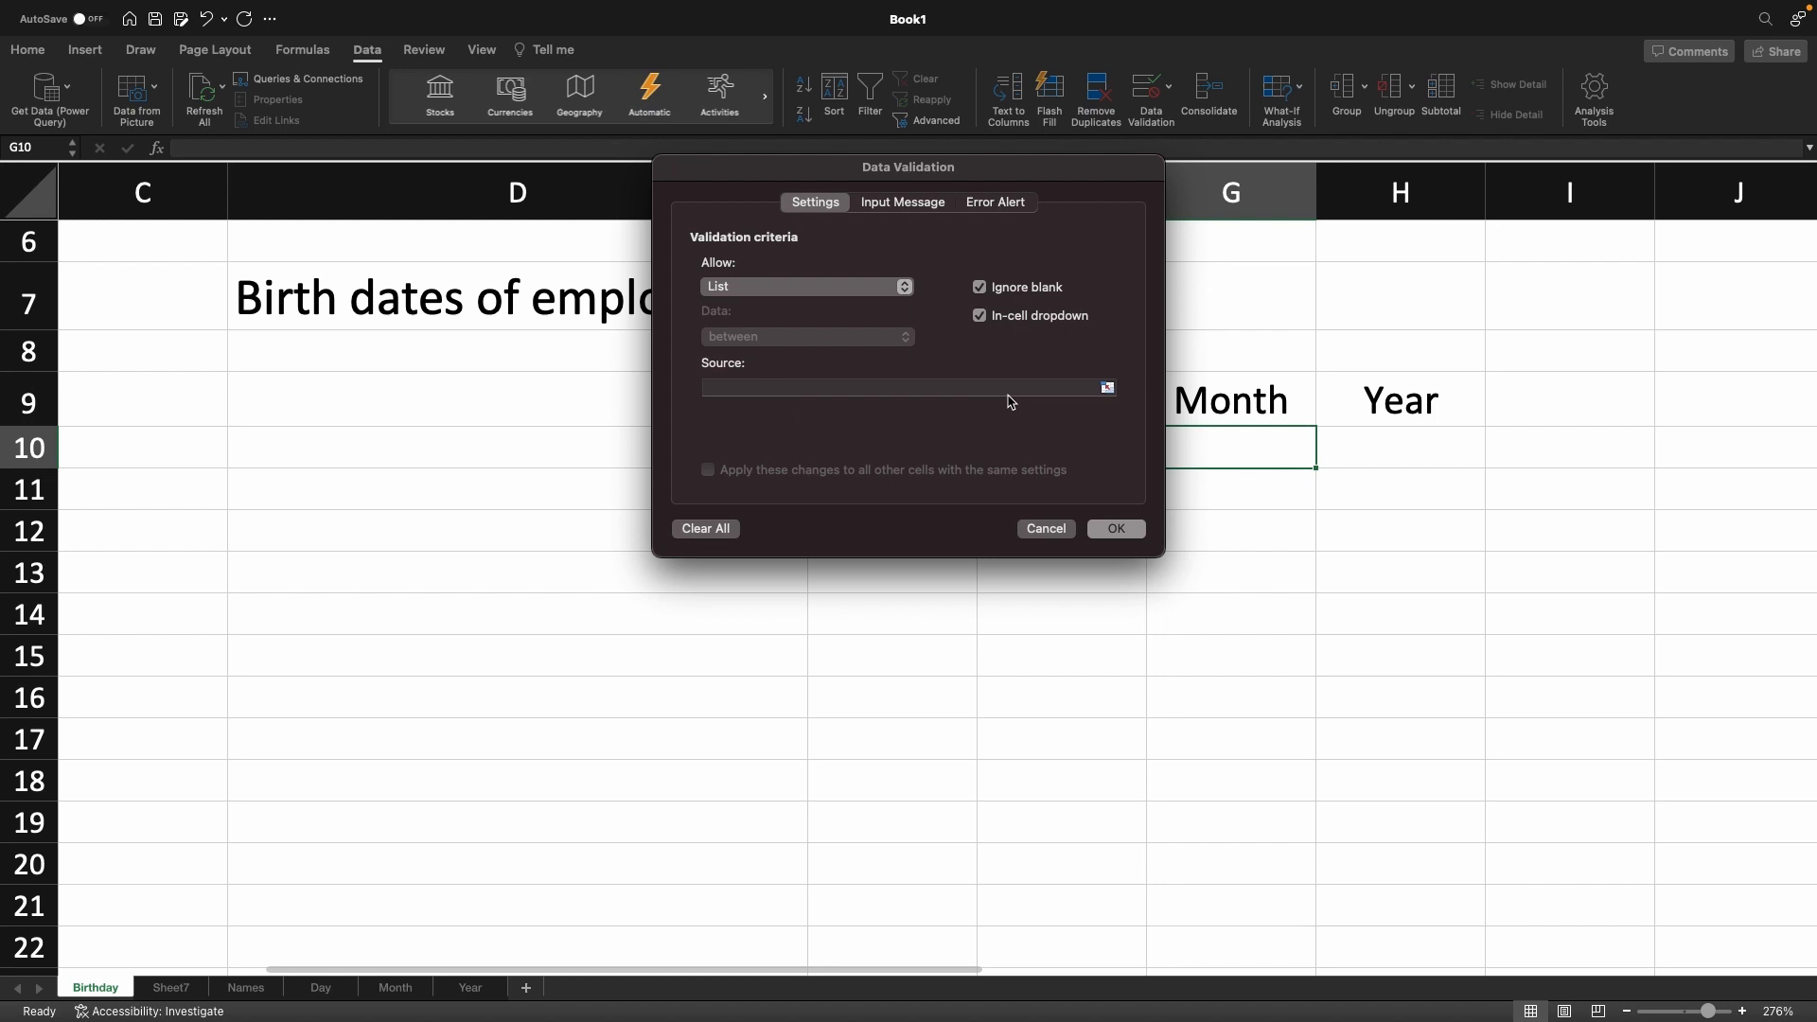
click(1107, 388)
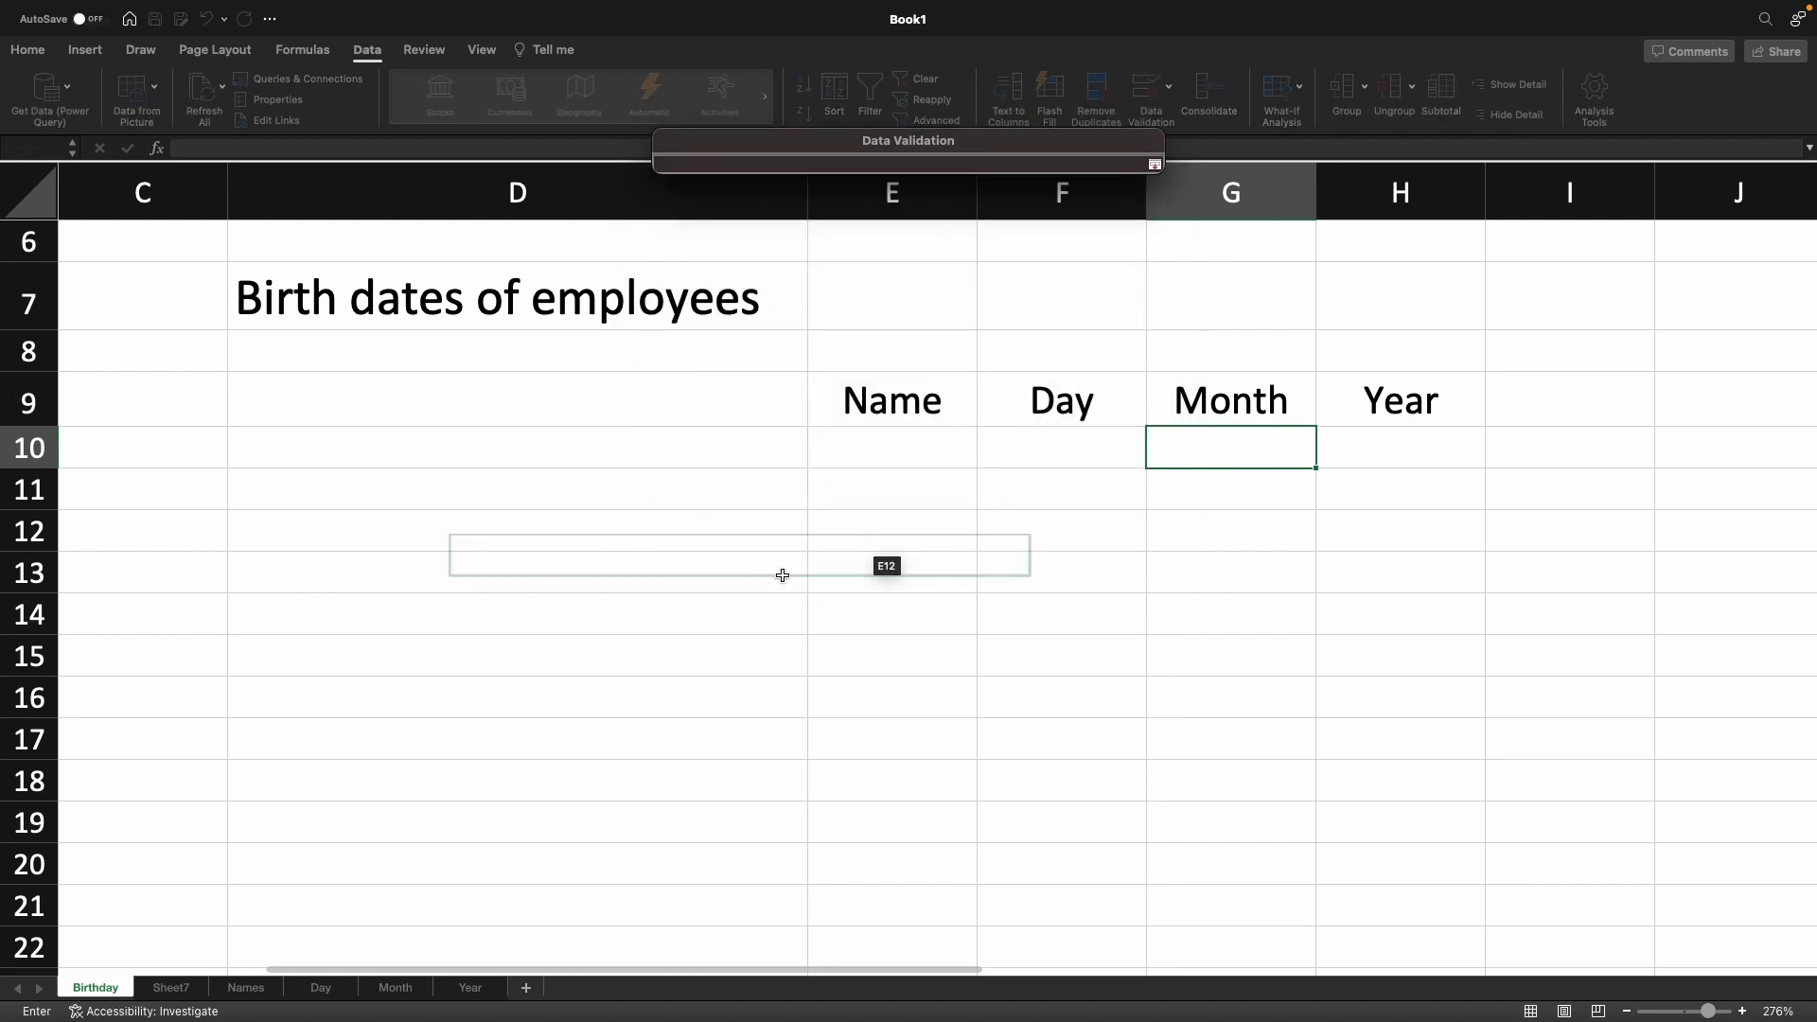
click(409, 994)
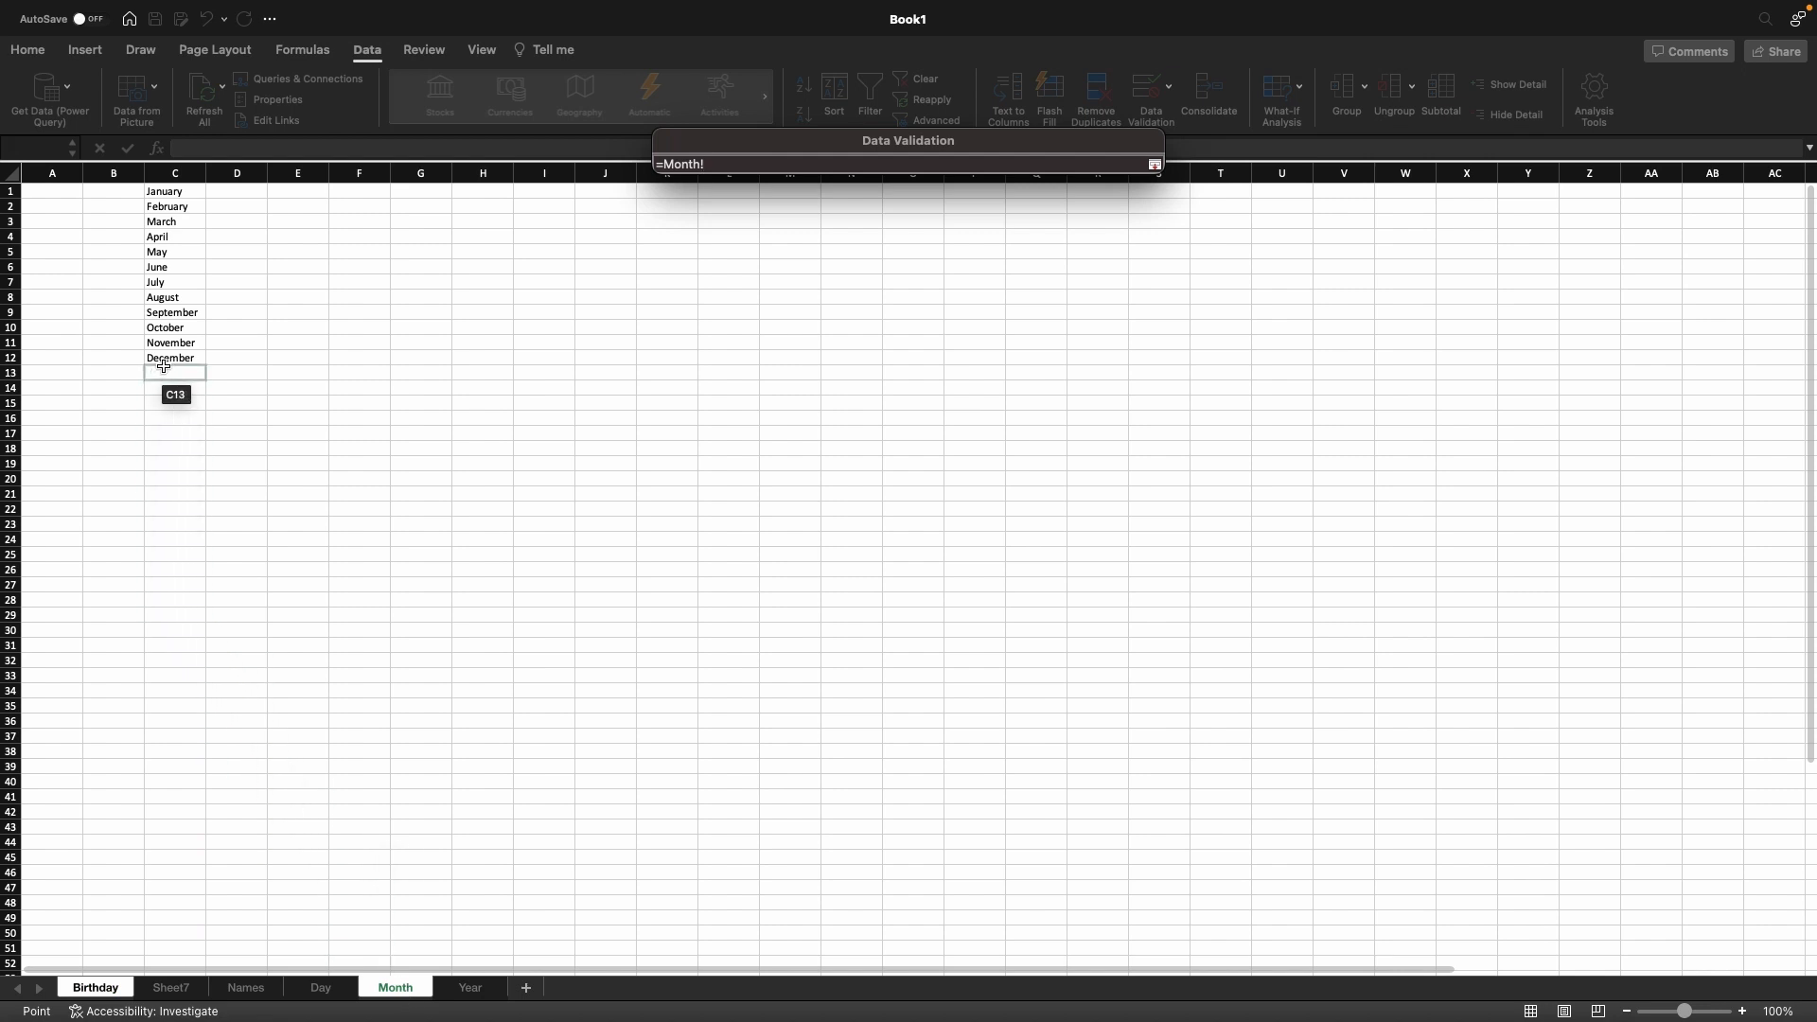
drag(161, 191, 169, 369)
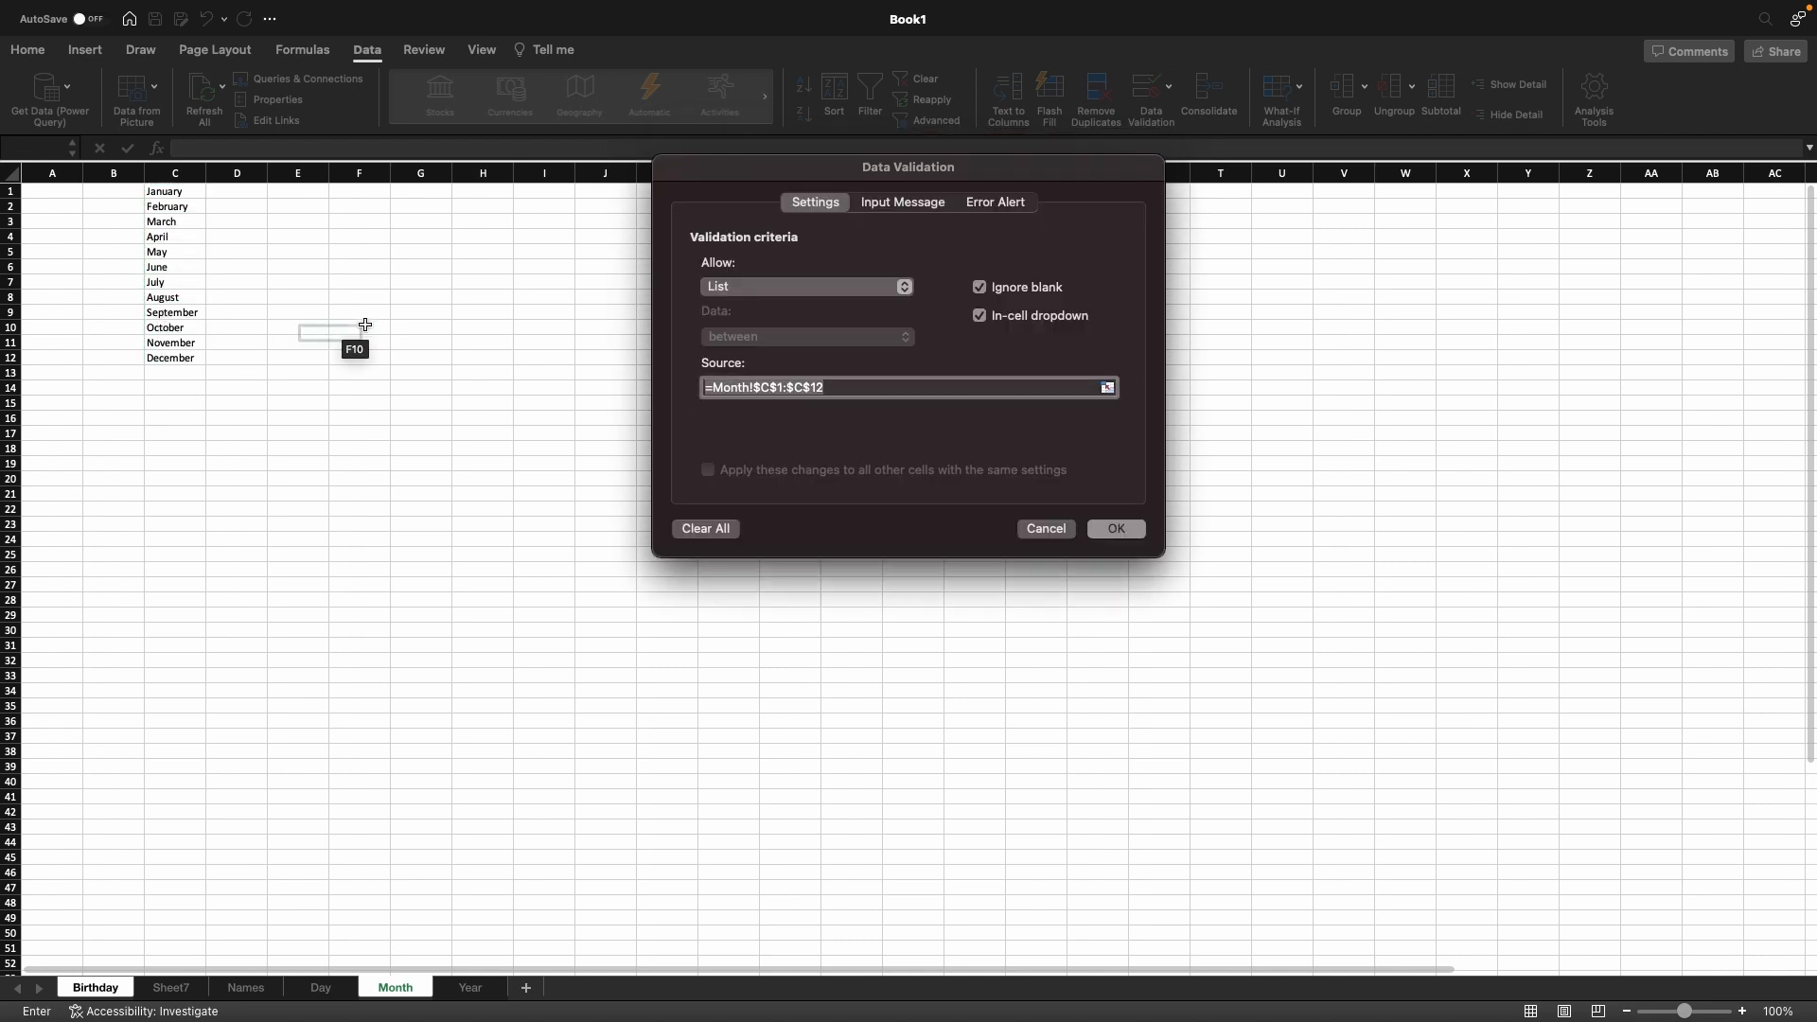
click(1092, 524)
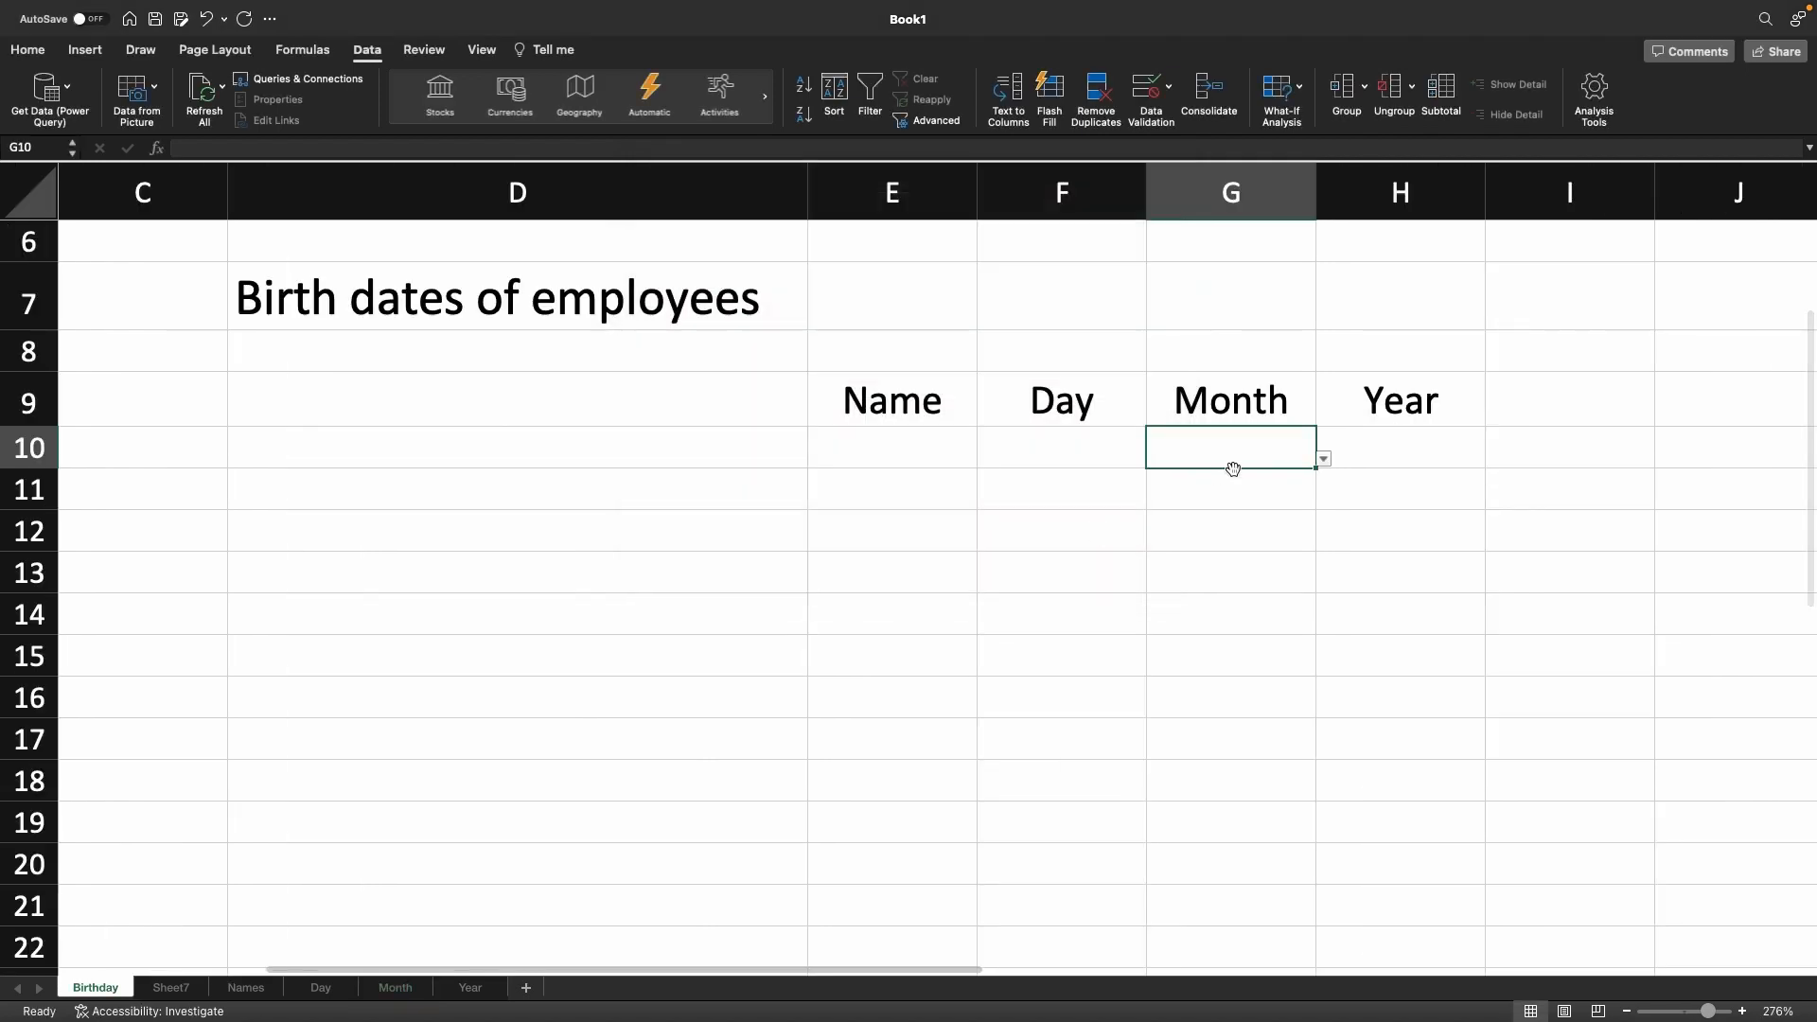
Add List data validation to cell H10 under Year, using C1:C54 on the Year sheet as the source
click(1371, 447)
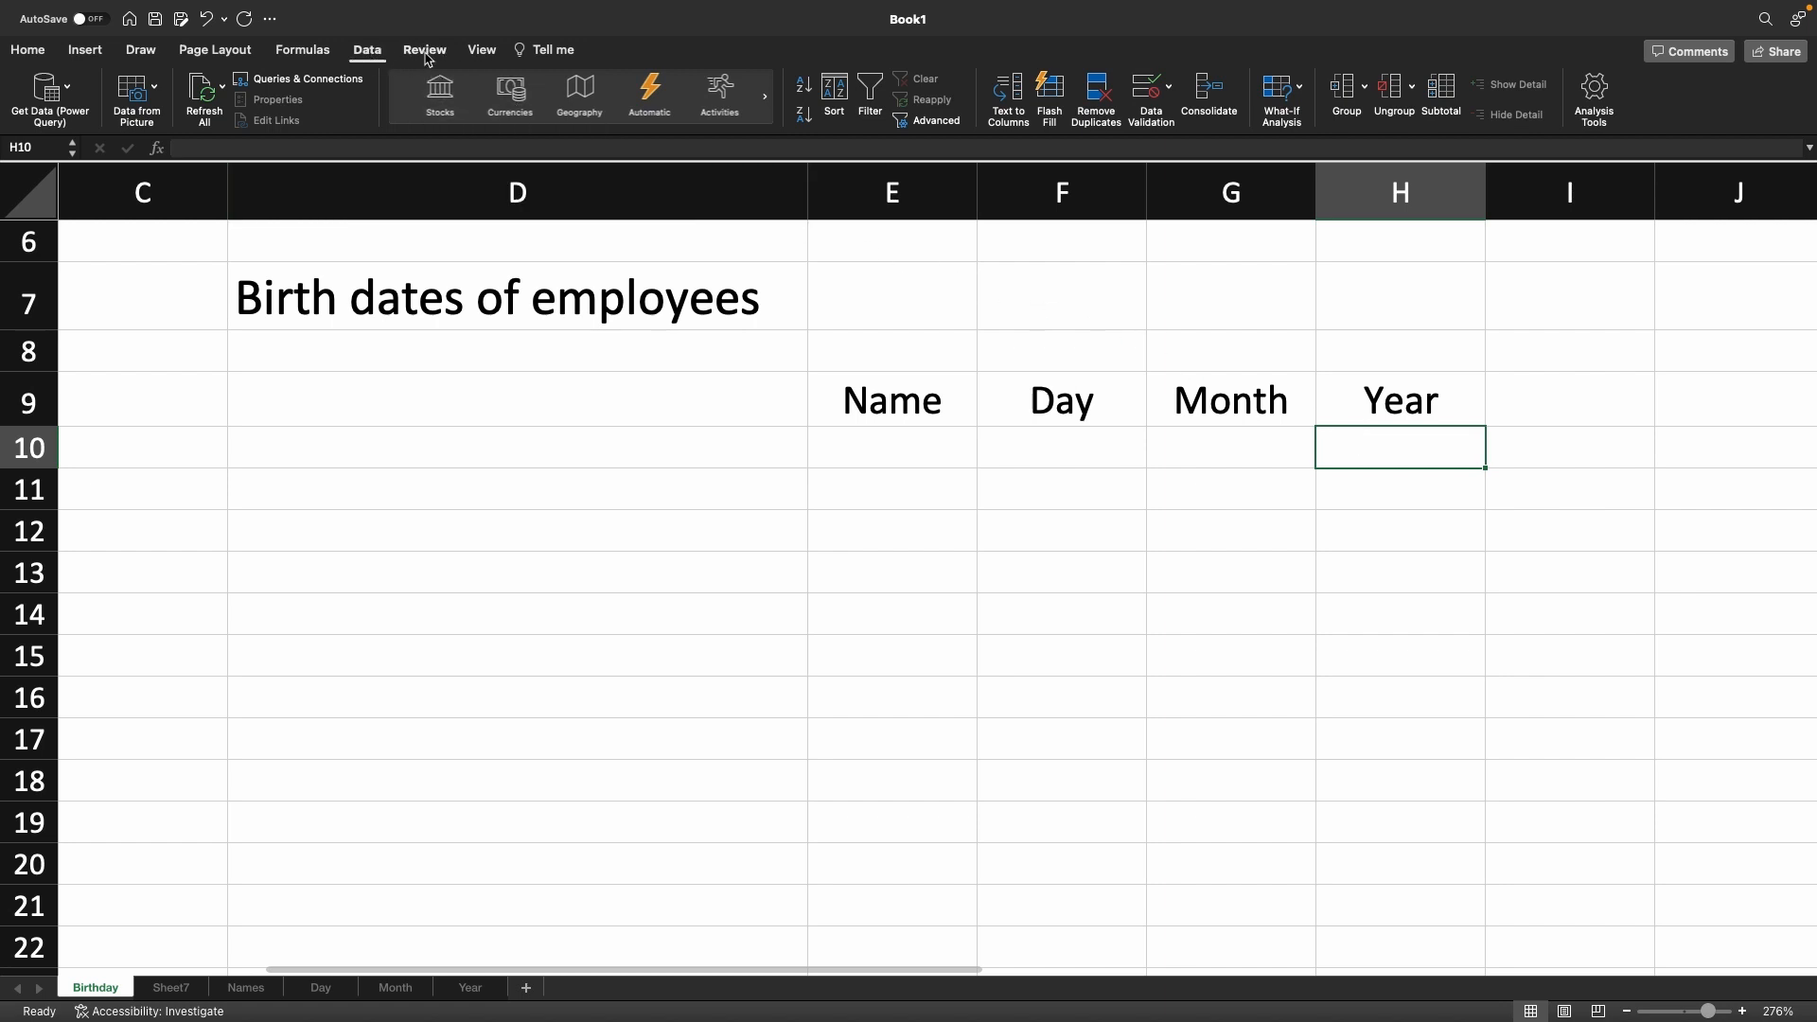
click(1170, 91)
click(1177, 120)
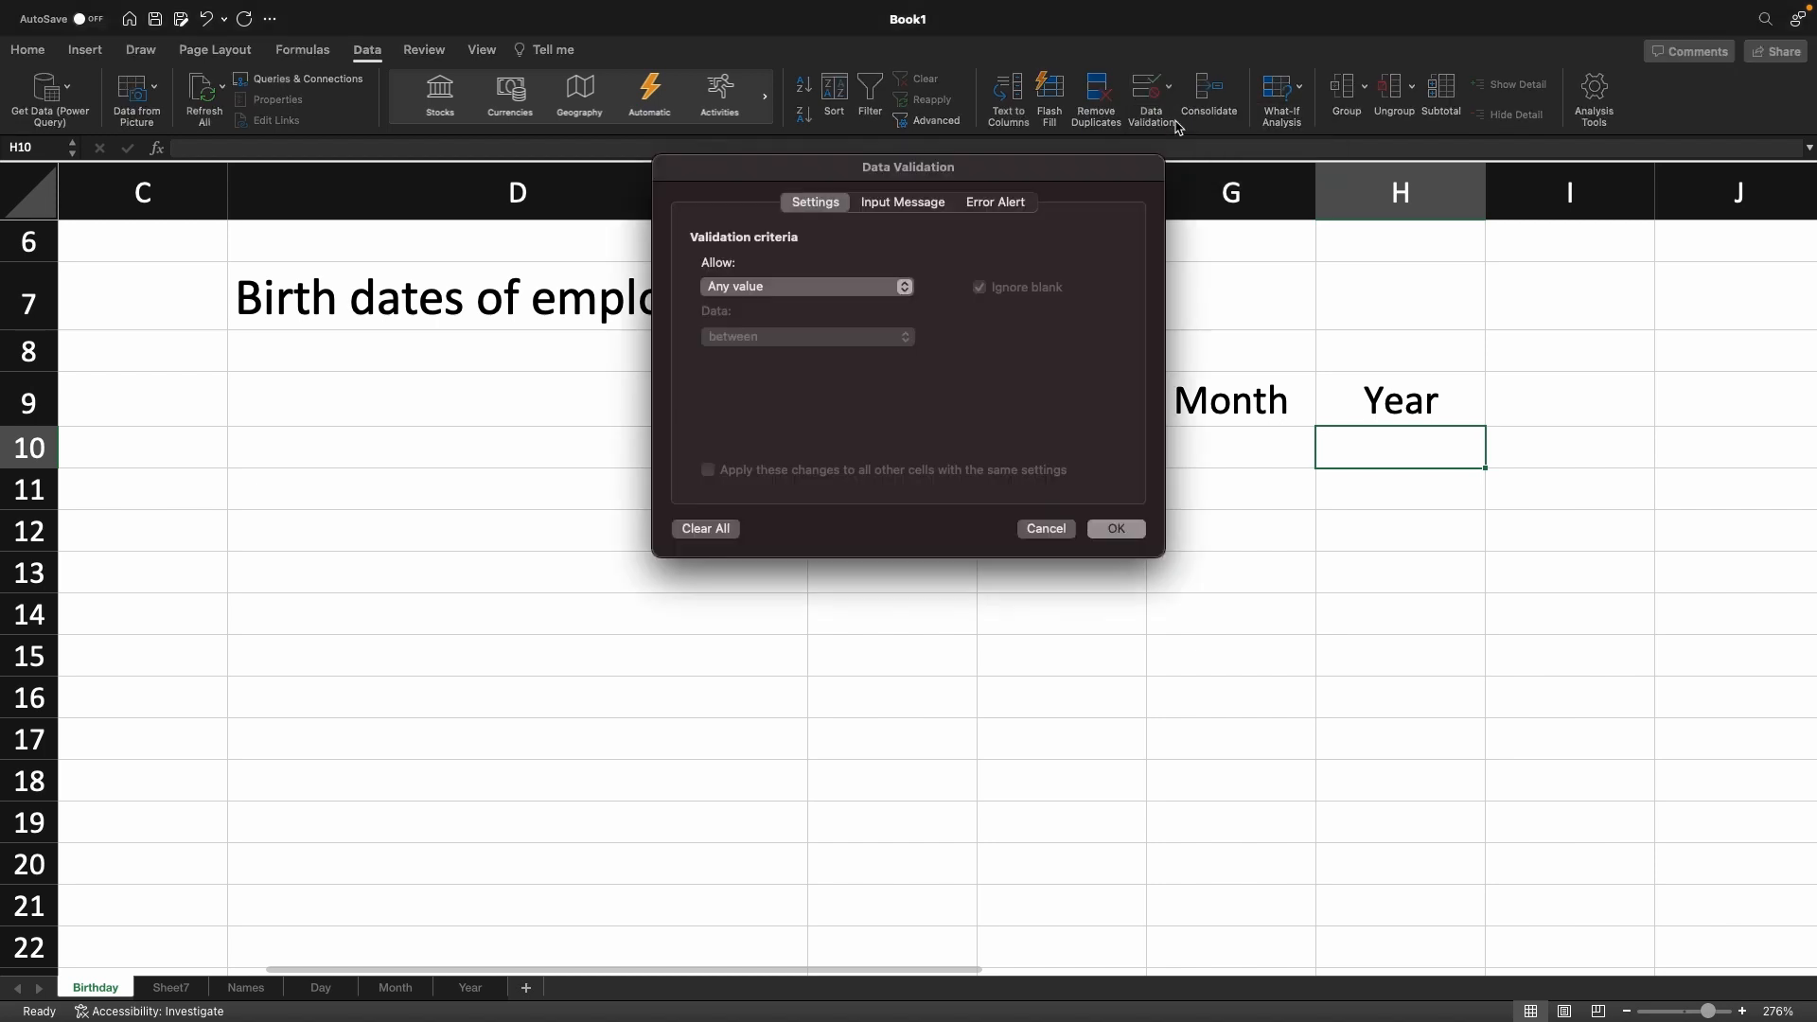
click(904, 285)
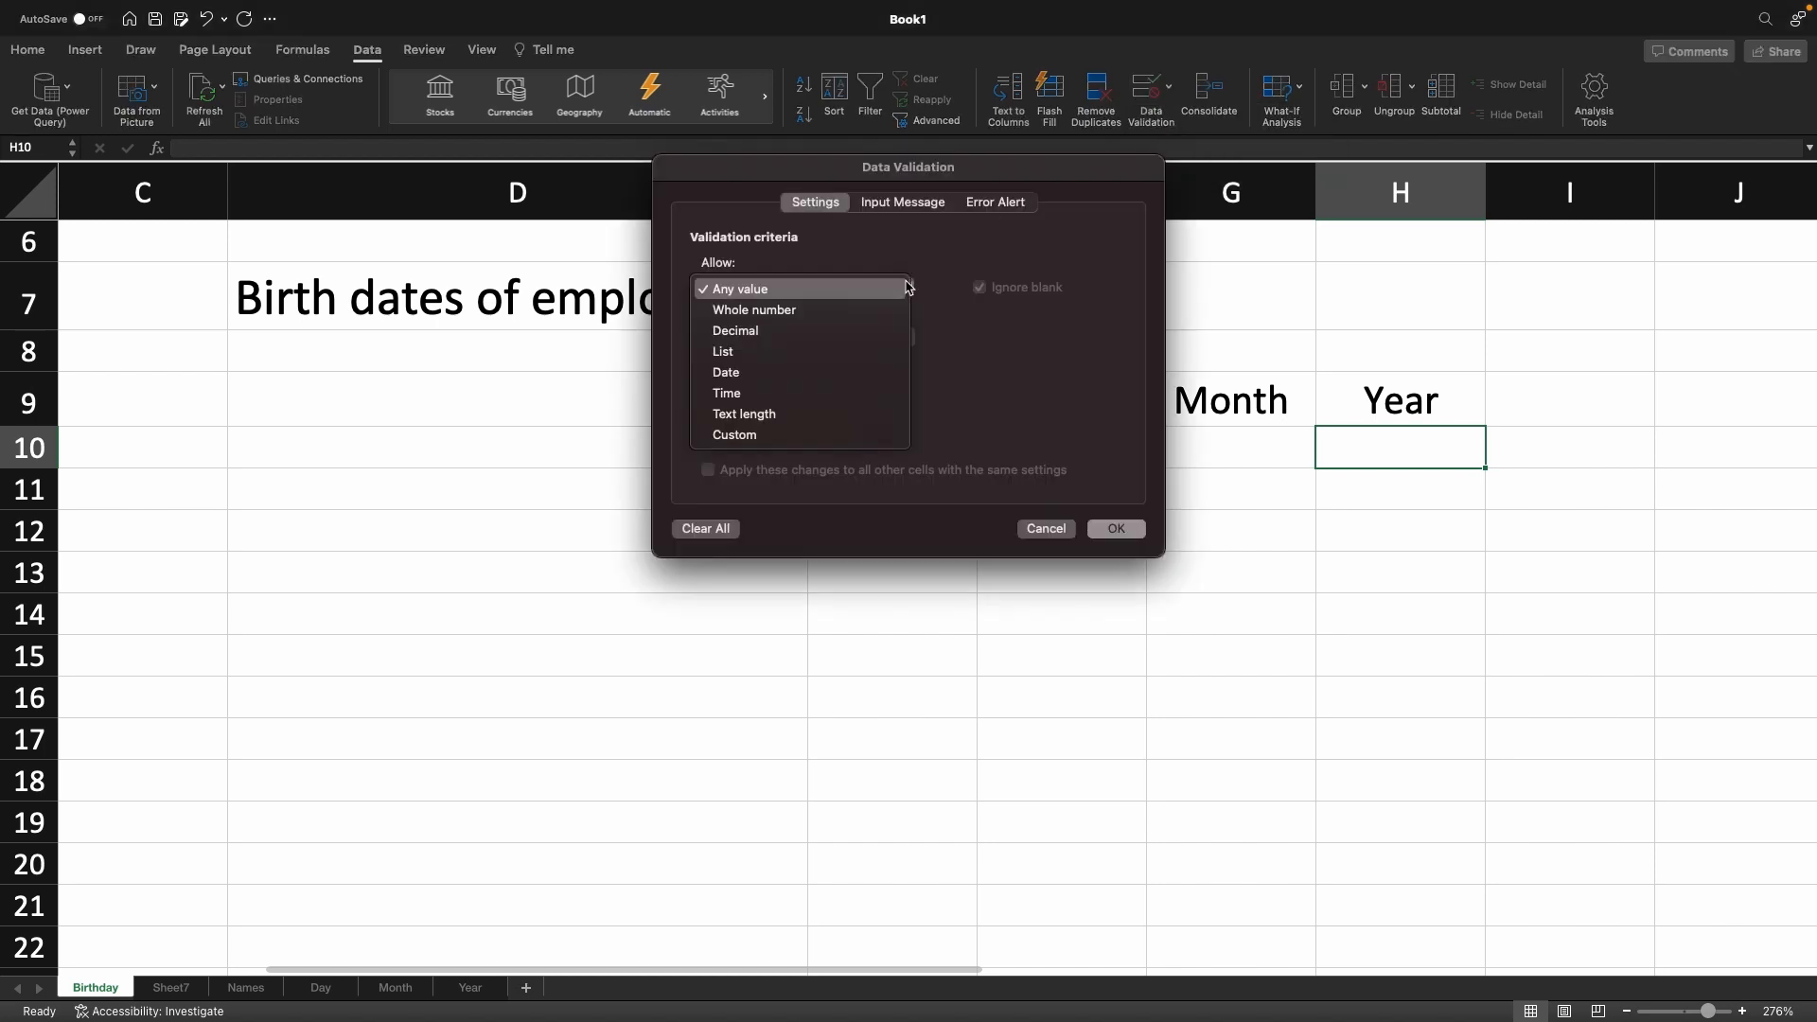
click(797, 352)
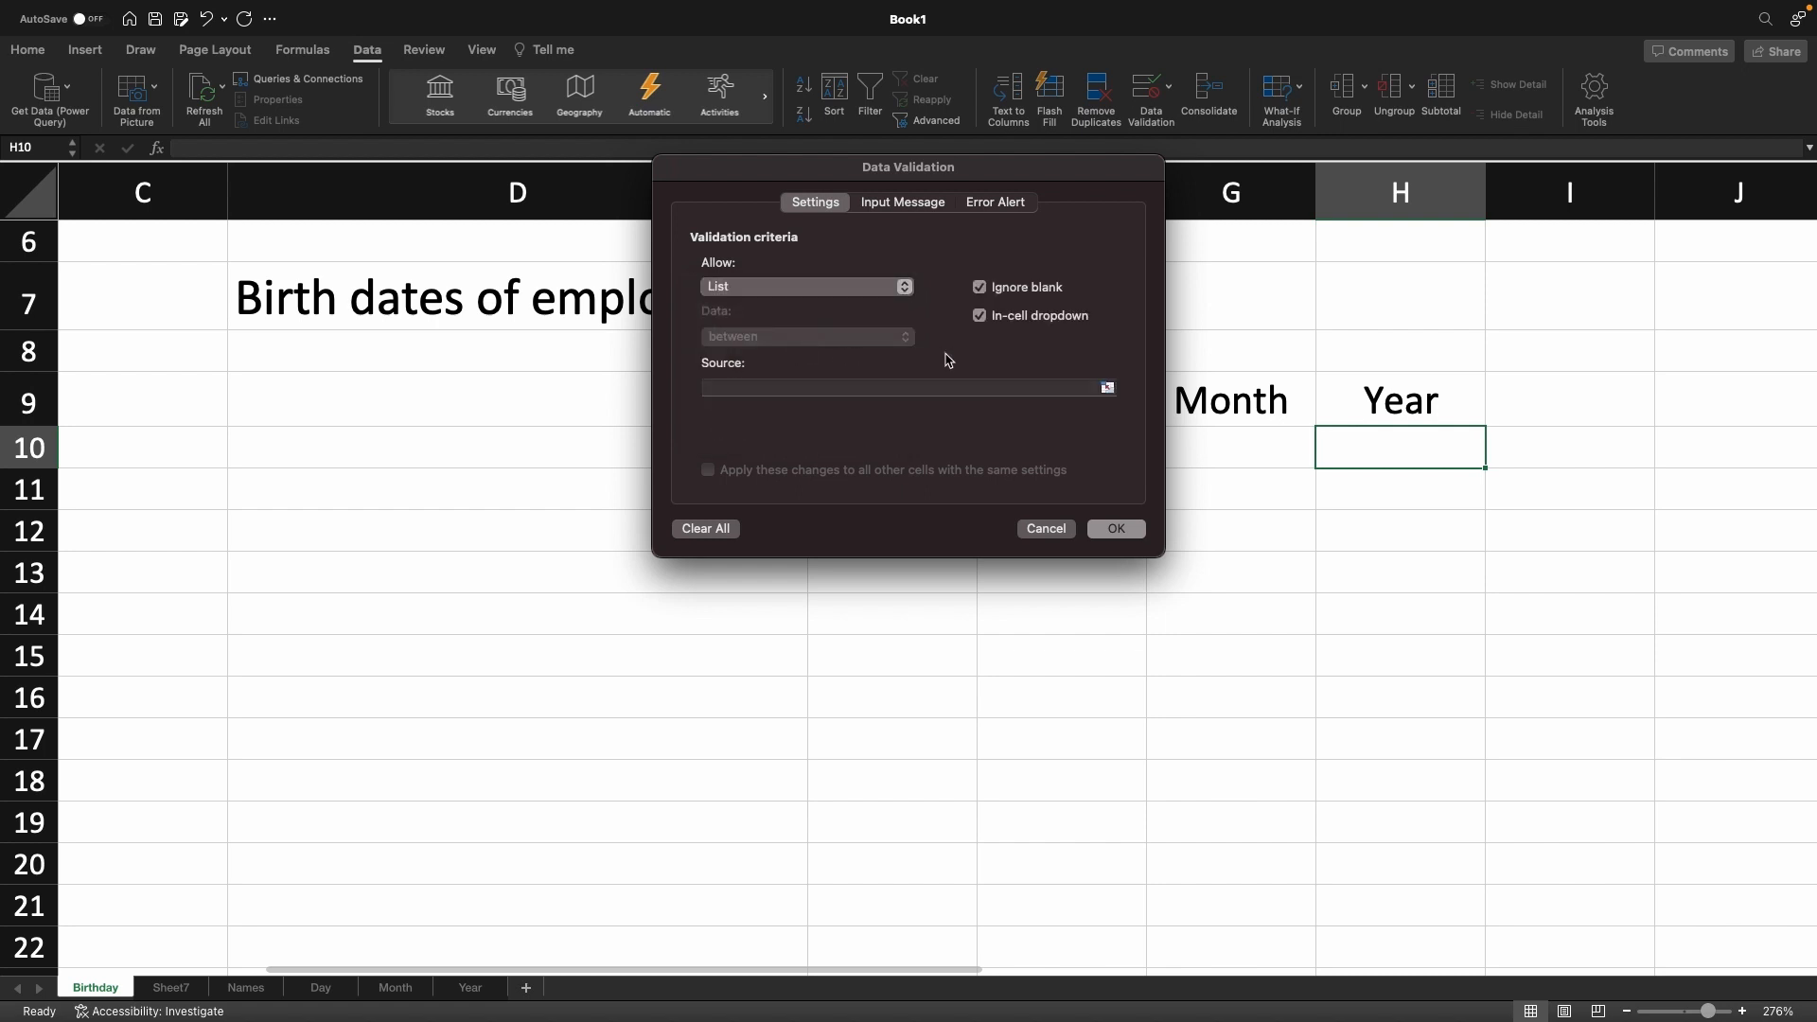
click(1107, 388)
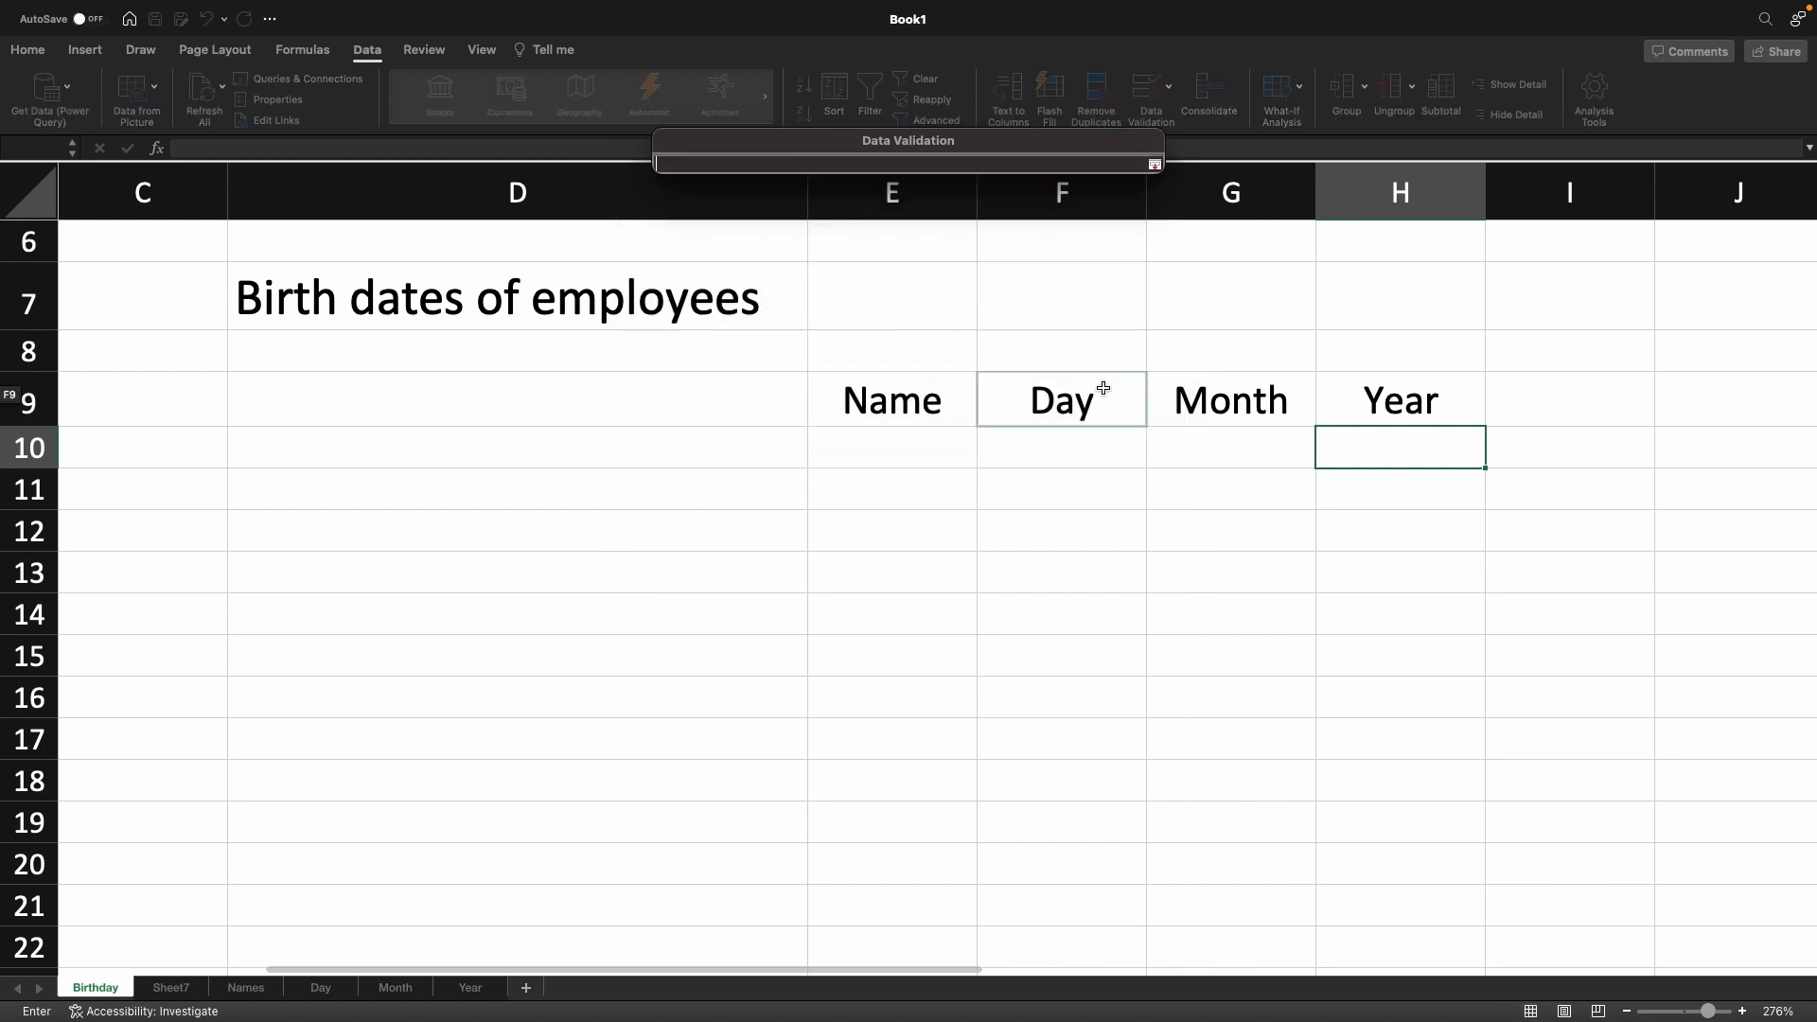
click(476, 990)
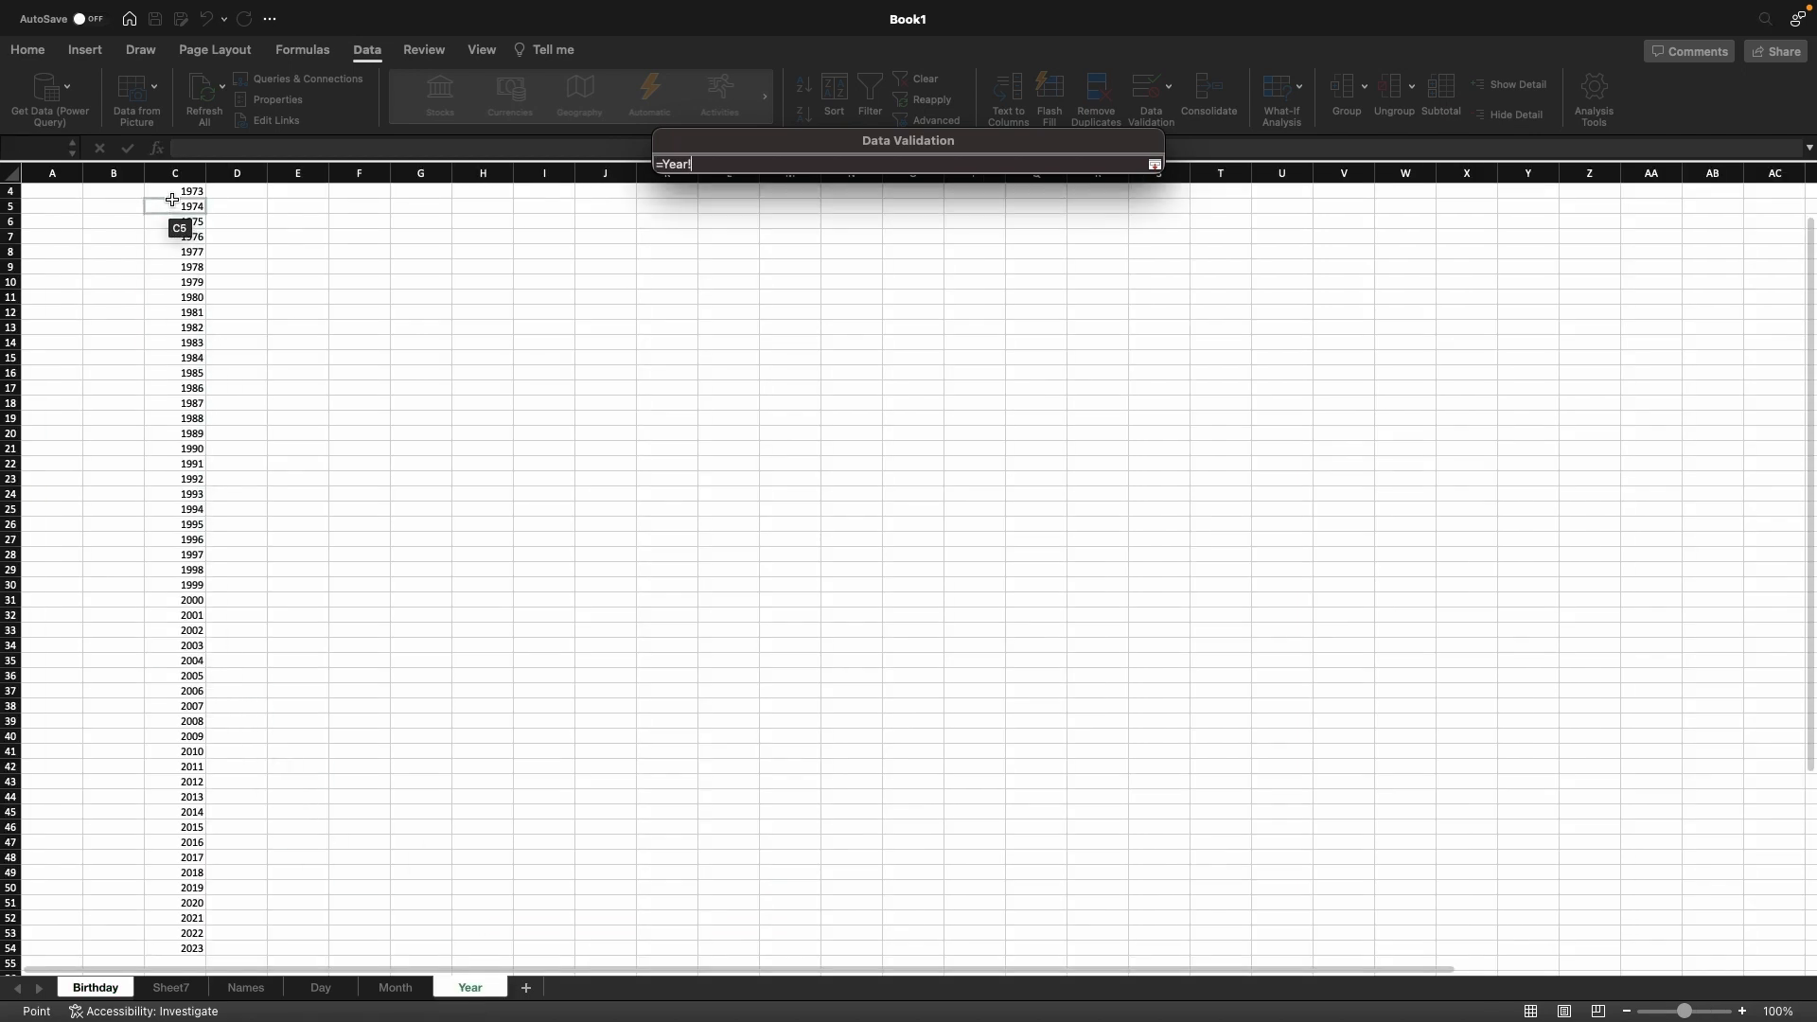
scroll(171, 190, up, 3)
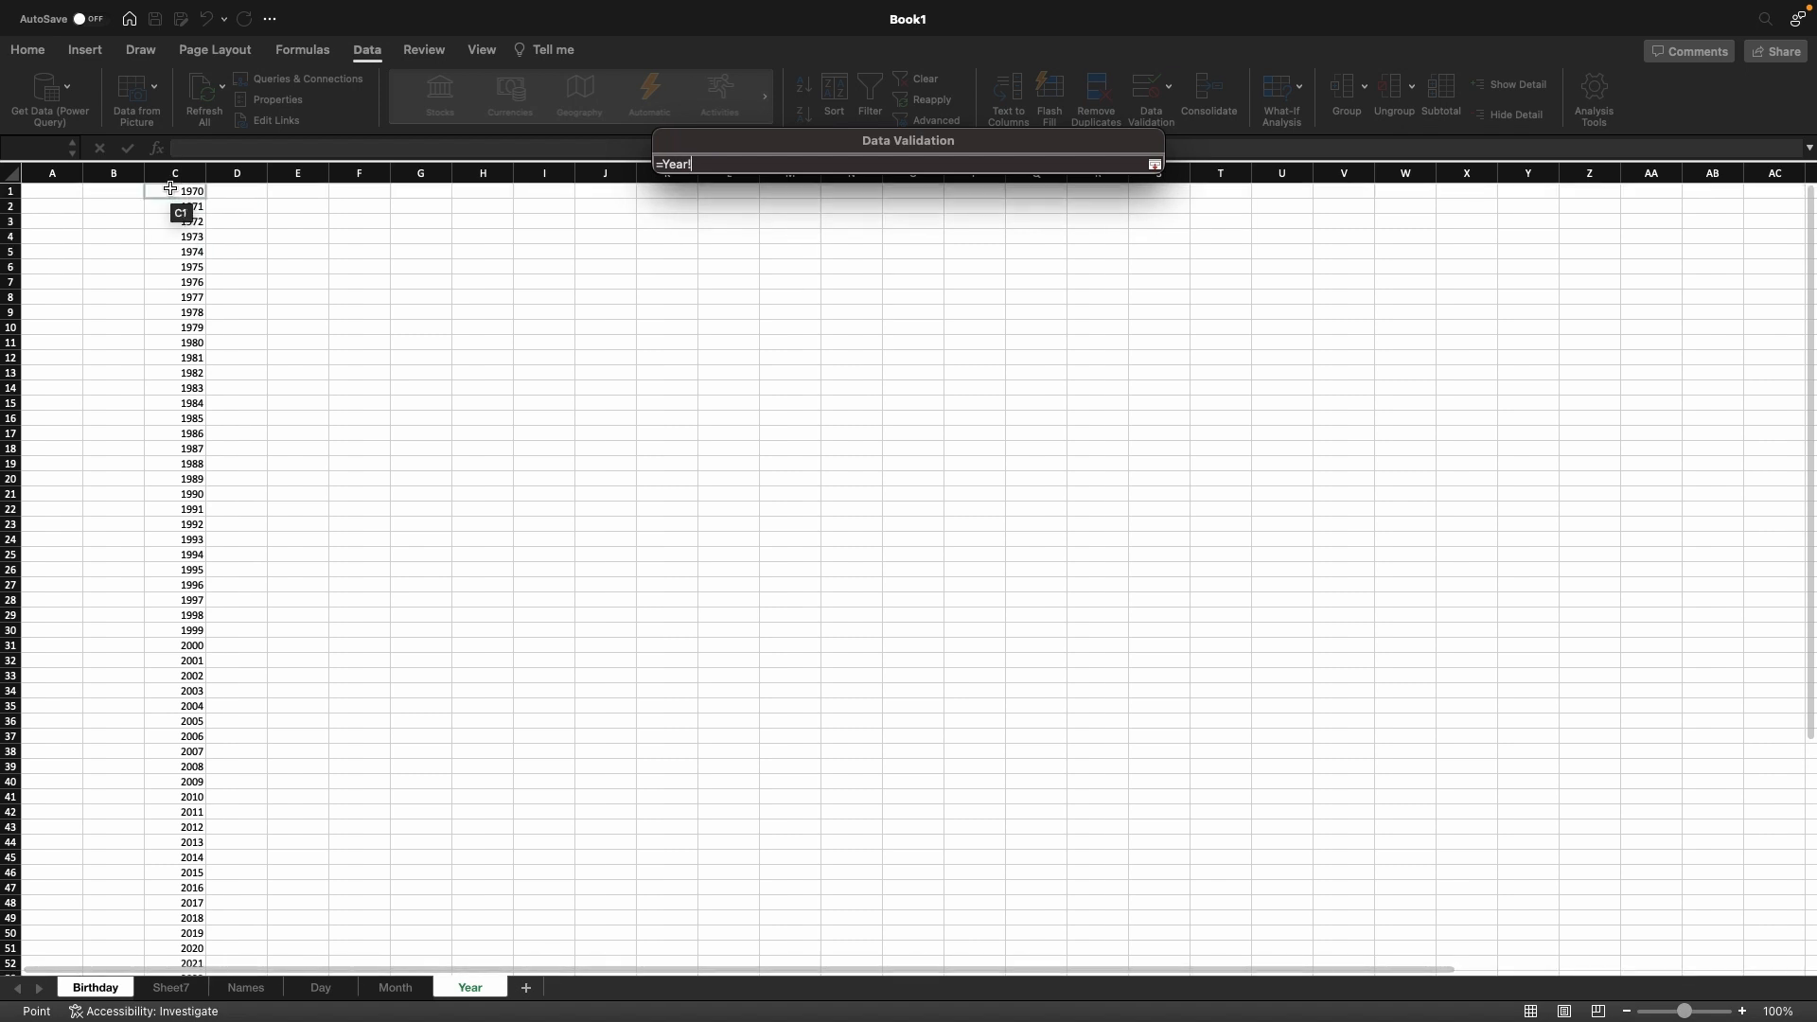
drag(170, 188, 173, 950)
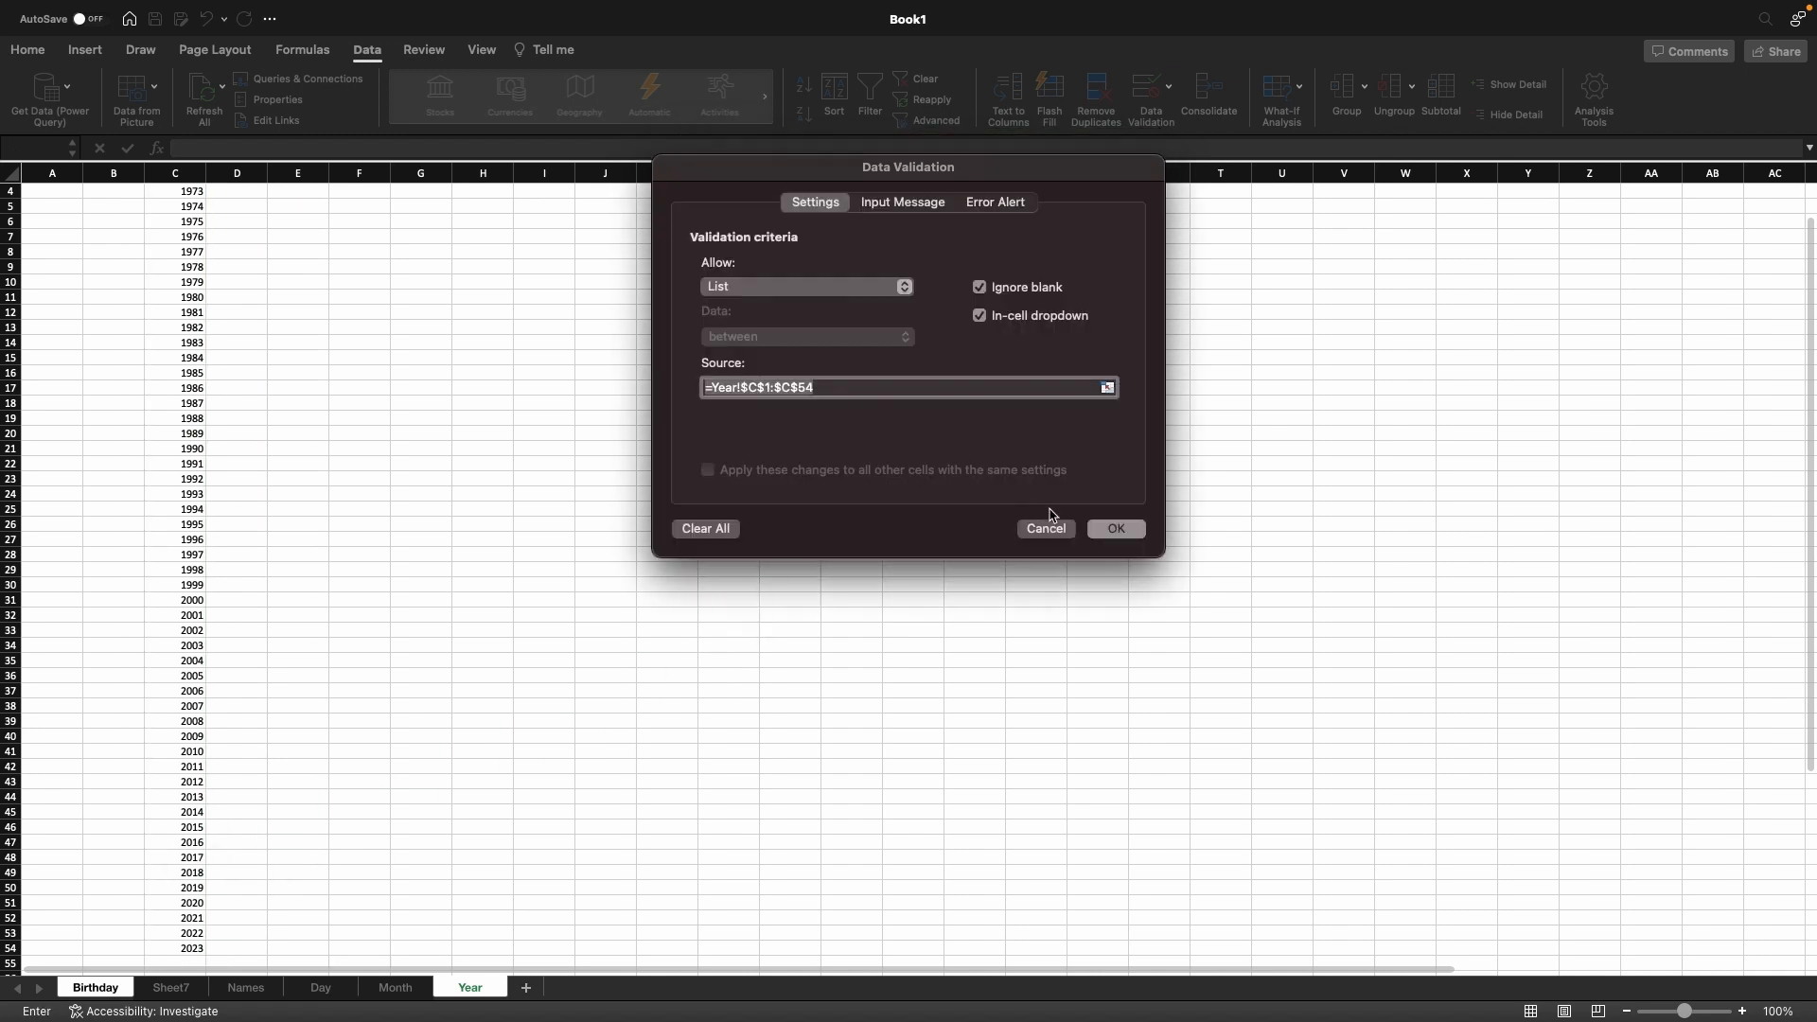
click(1122, 530)
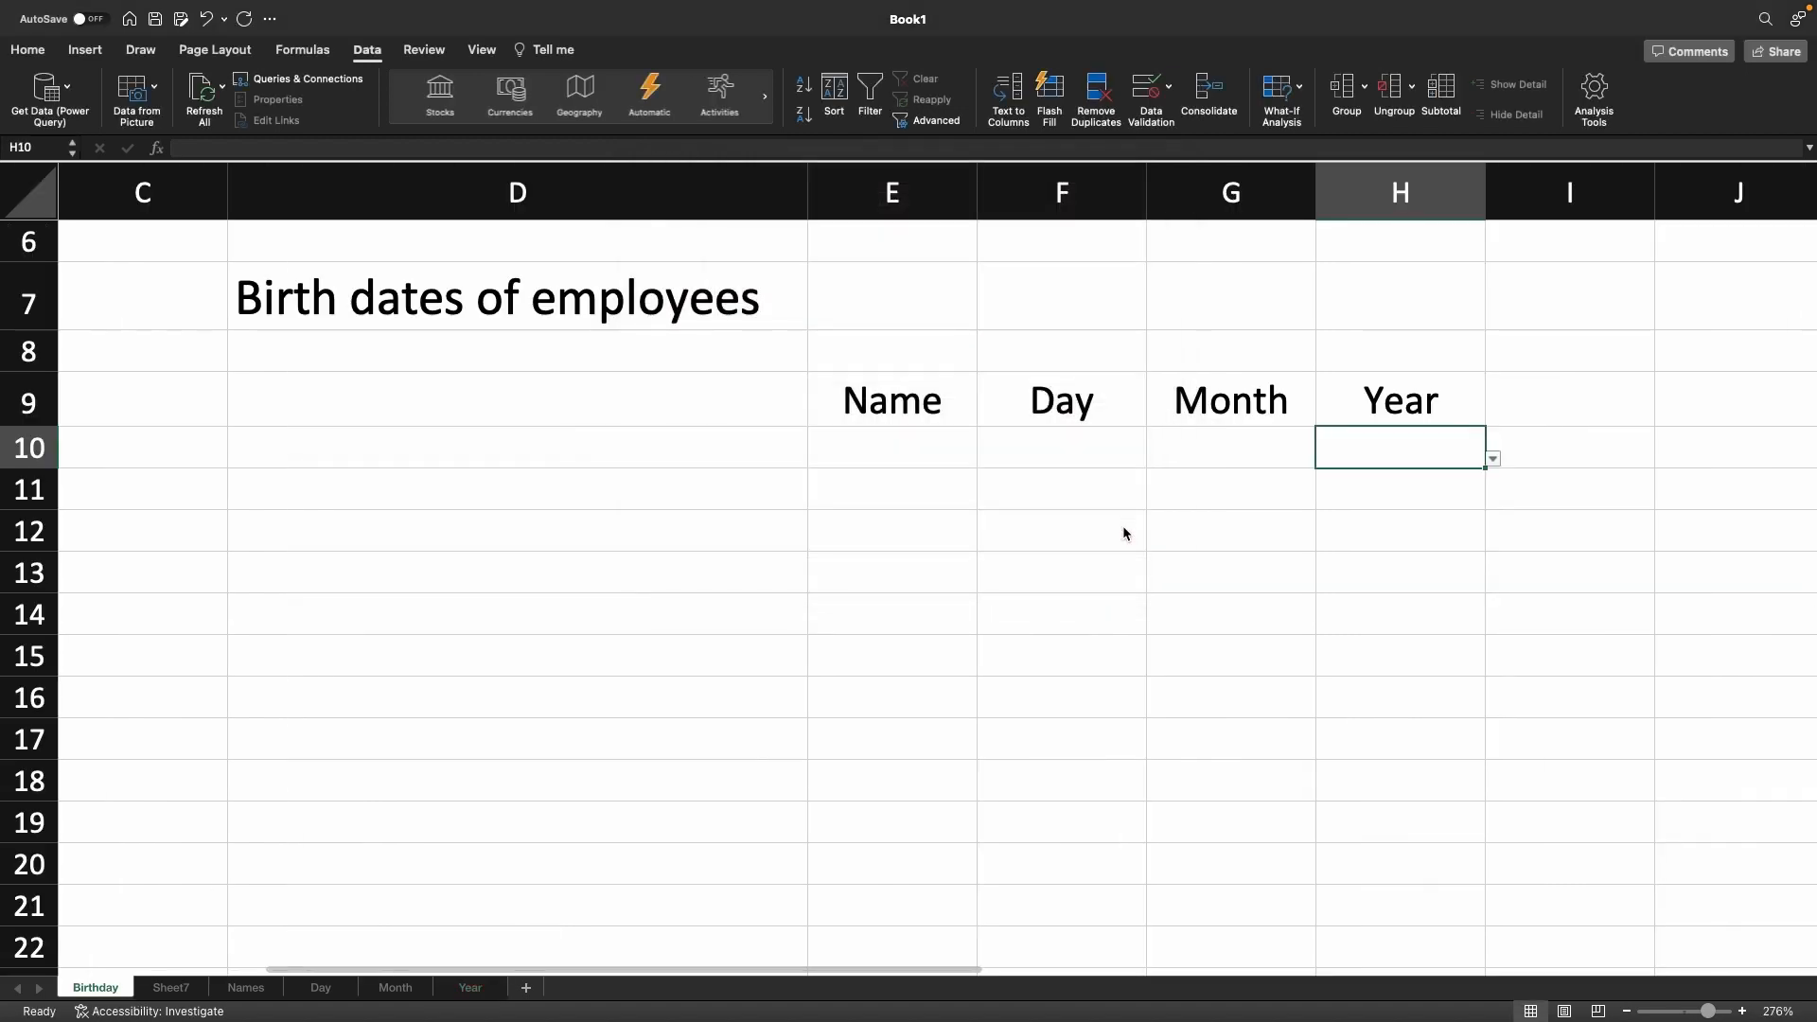
View the name choices in cell E10's drop-down and check the cells below it for a list
click(913, 458)
click(989, 459)
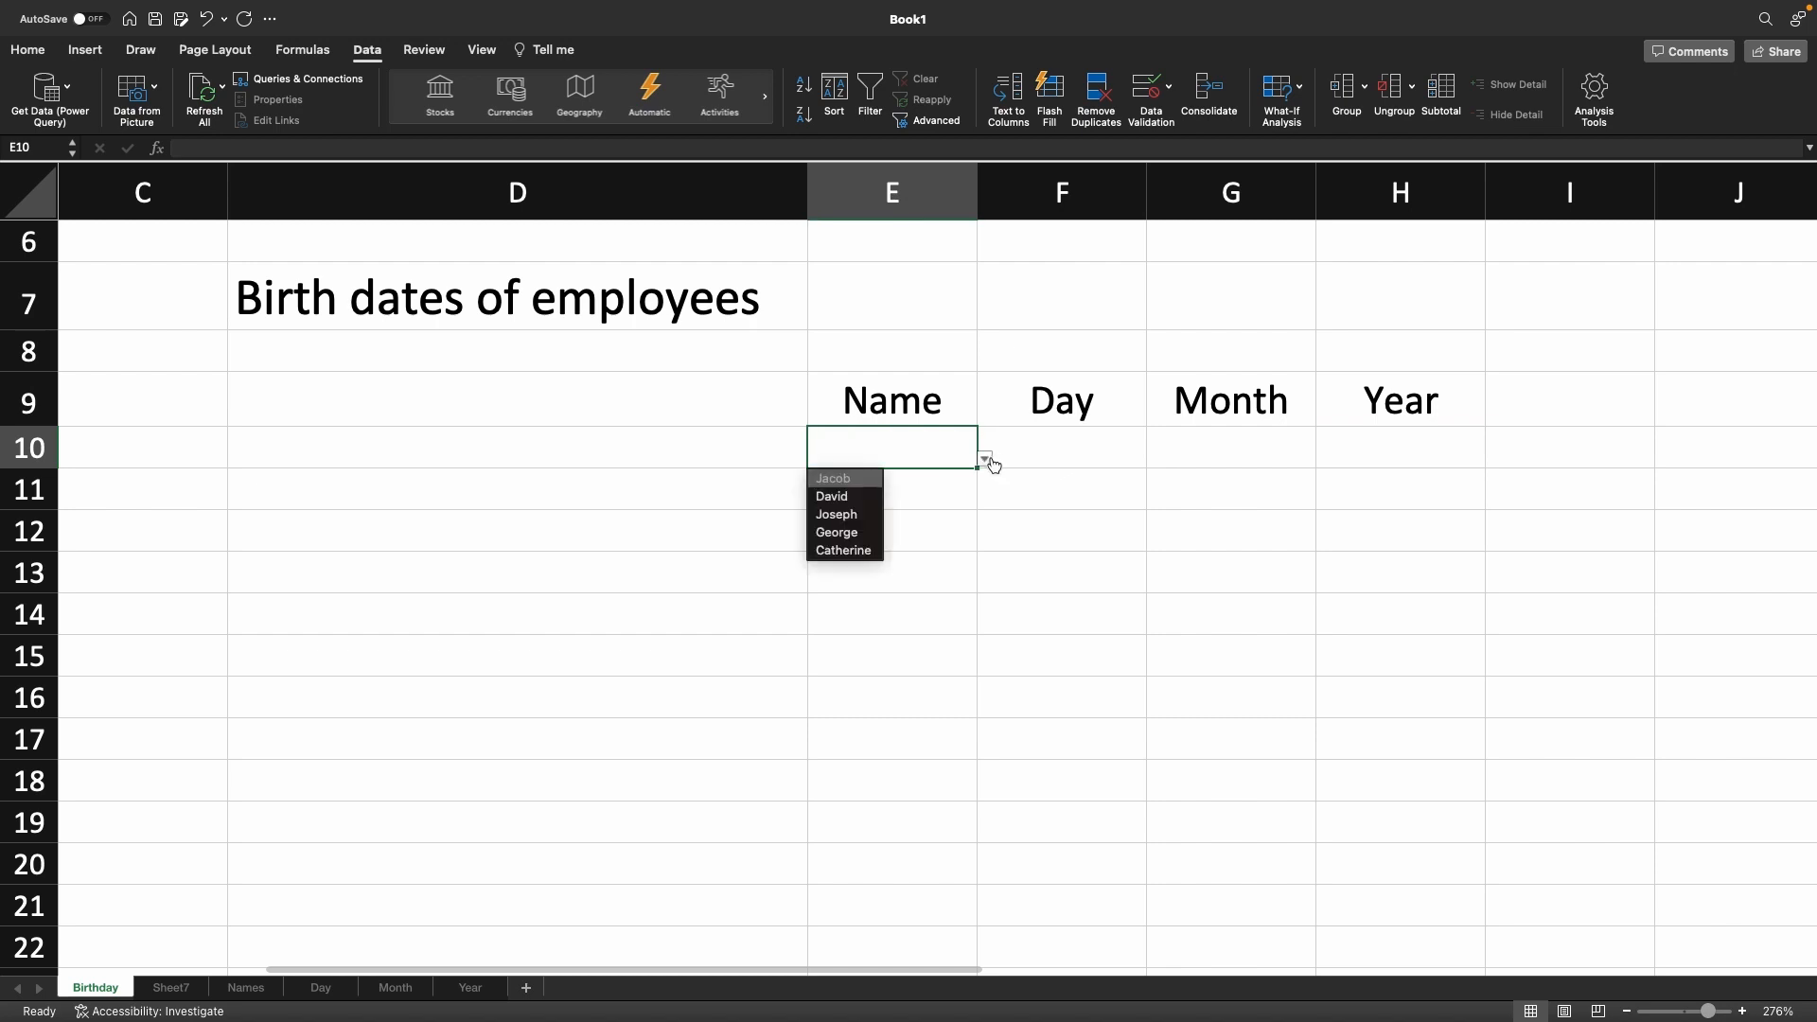
click(952, 490)
click(953, 489)
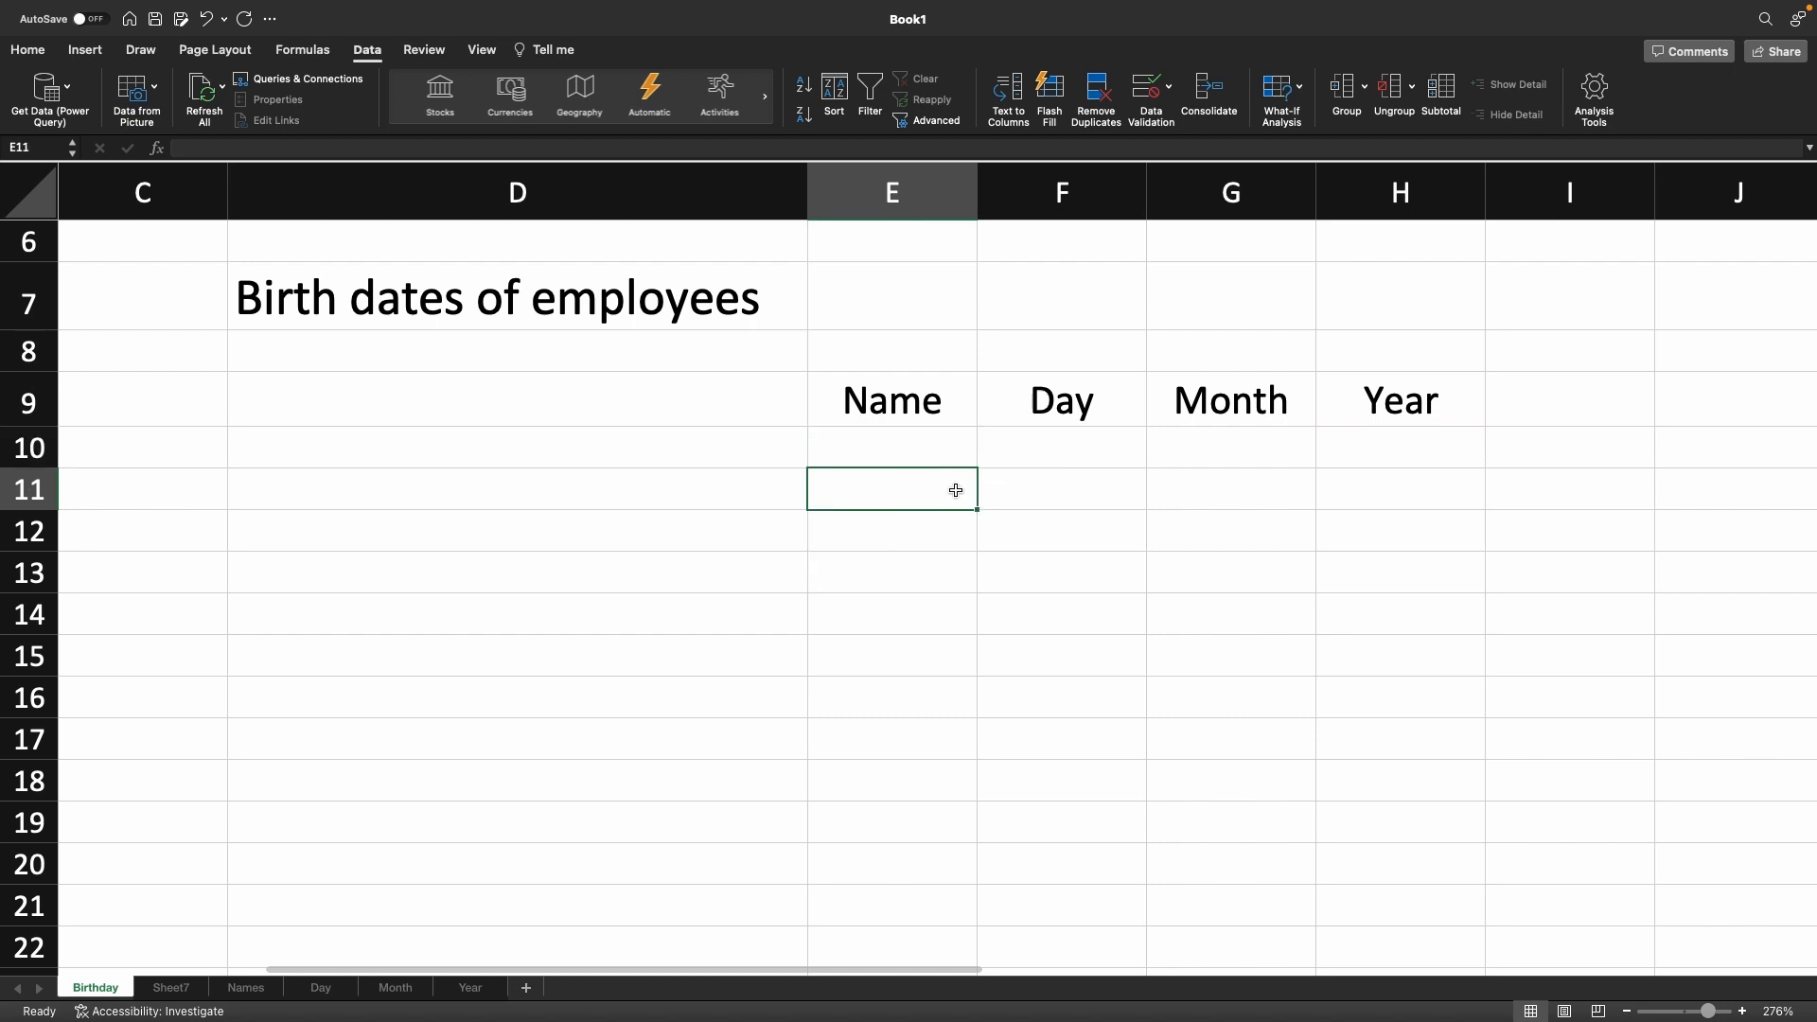
click(917, 536)
click(925, 496)
Fill the Name, Day, Month and Year drop-downs from E10:H10 down through row 14
click(926, 455)
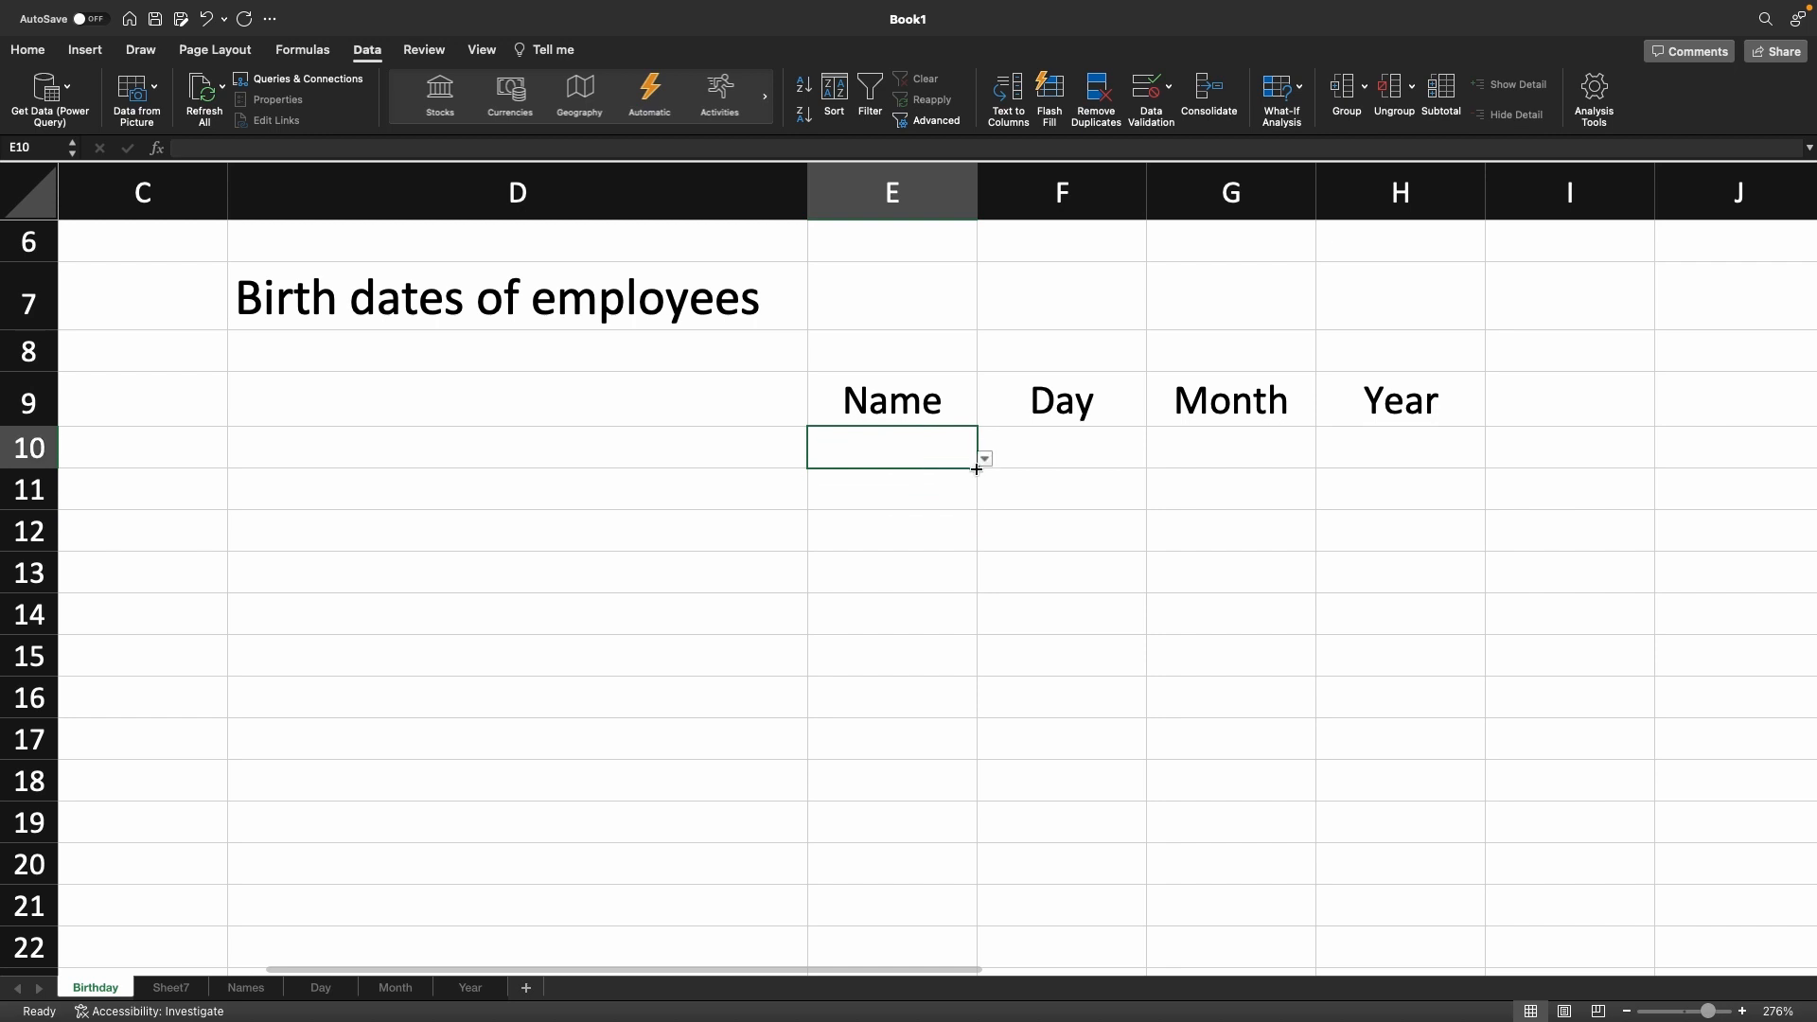
drag(976, 469, 967, 621)
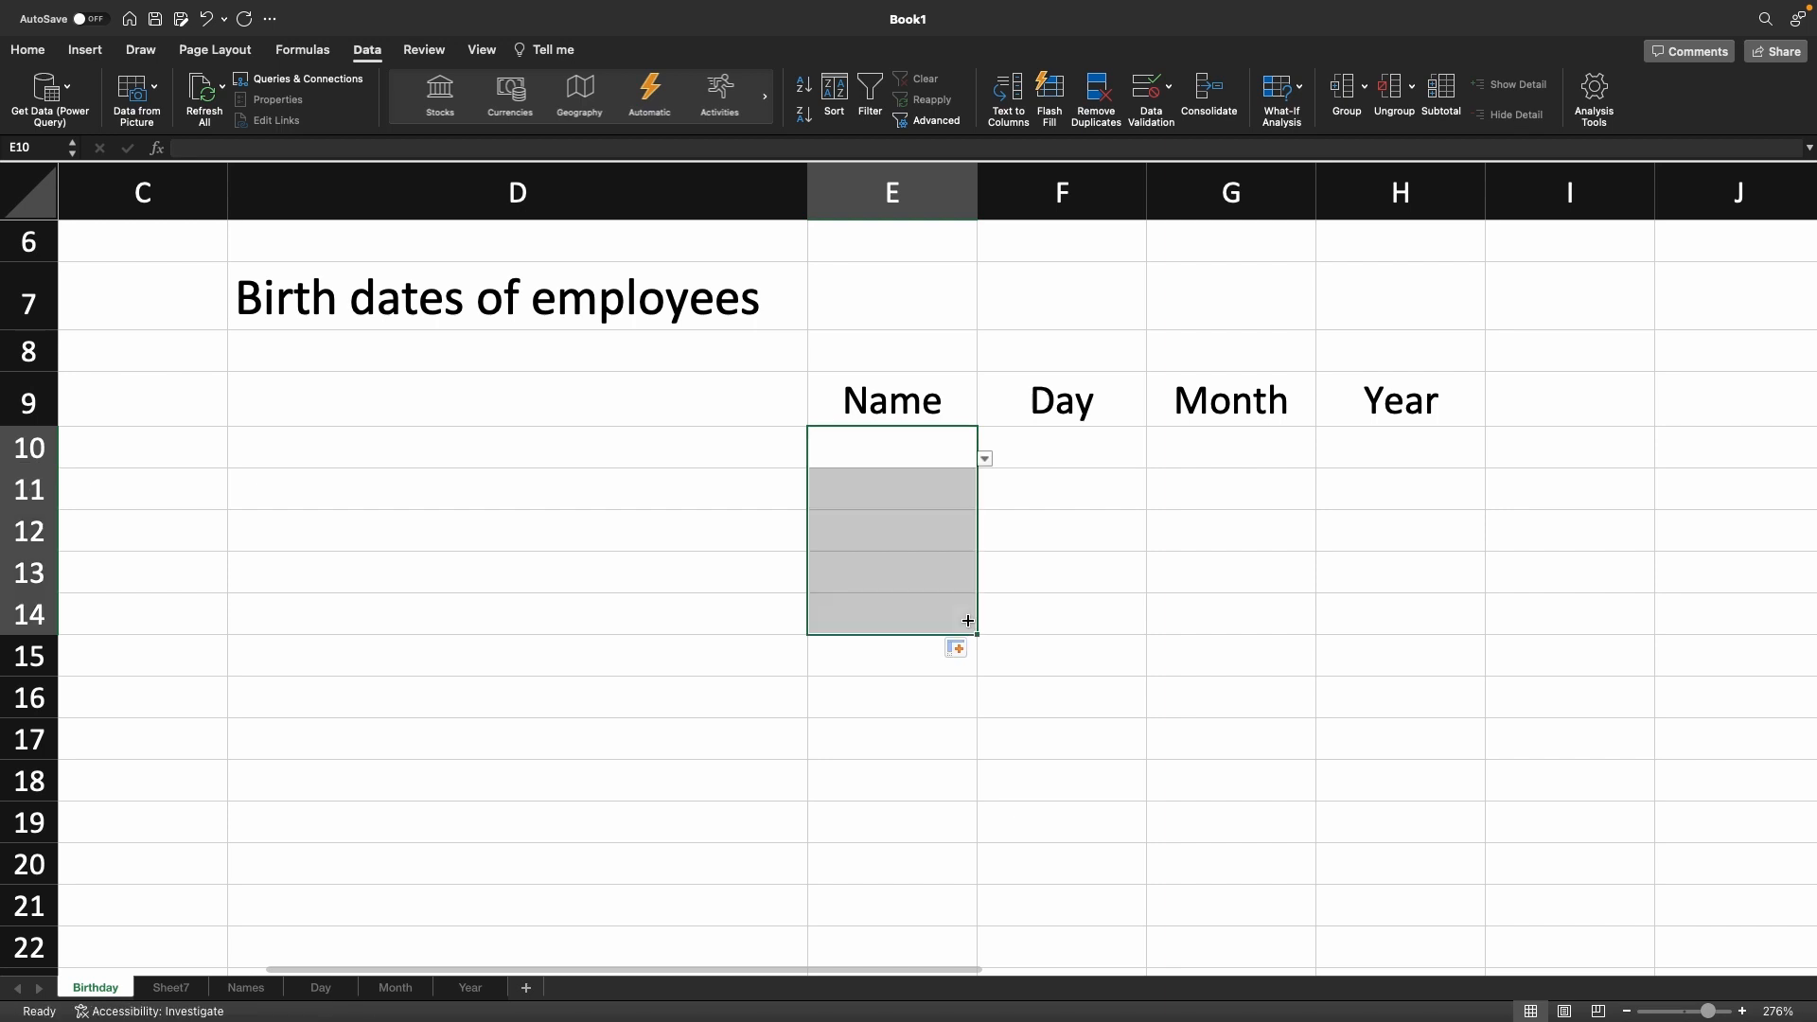
click(1081, 449)
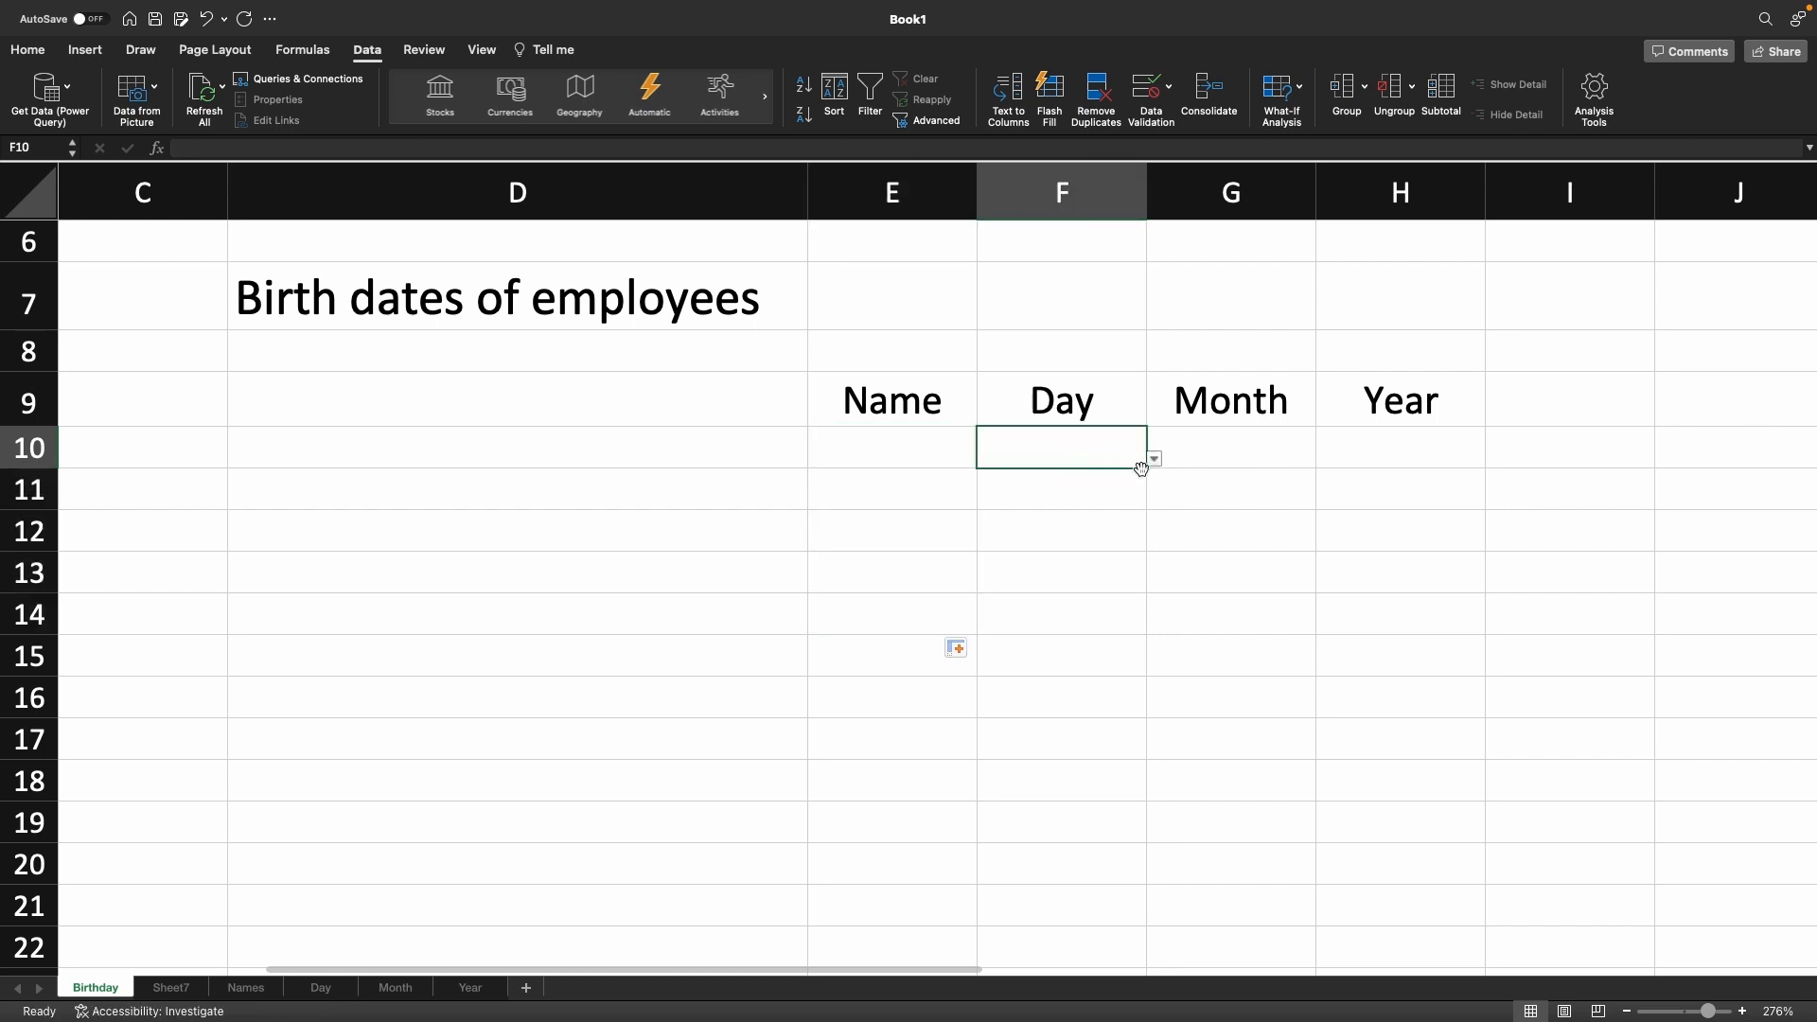
drag(1146, 470, 1126, 623)
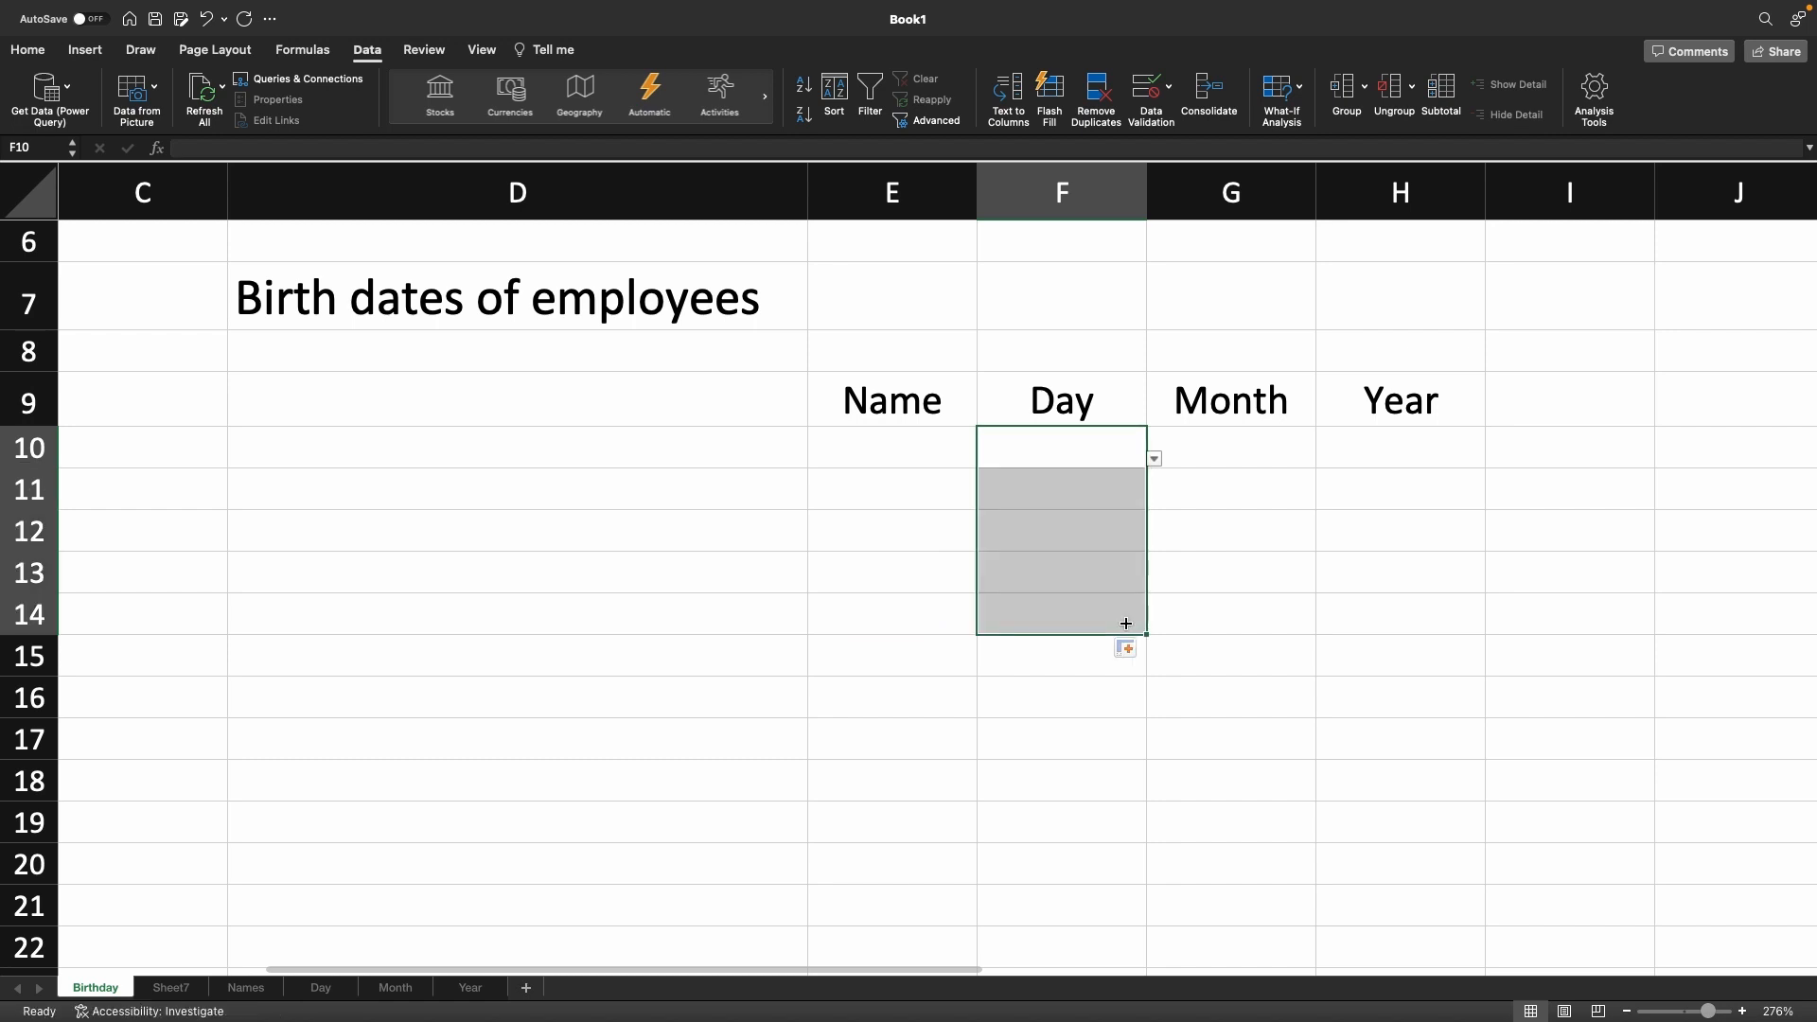
click(1289, 459)
drag(1317, 469, 1293, 621)
click(1415, 460)
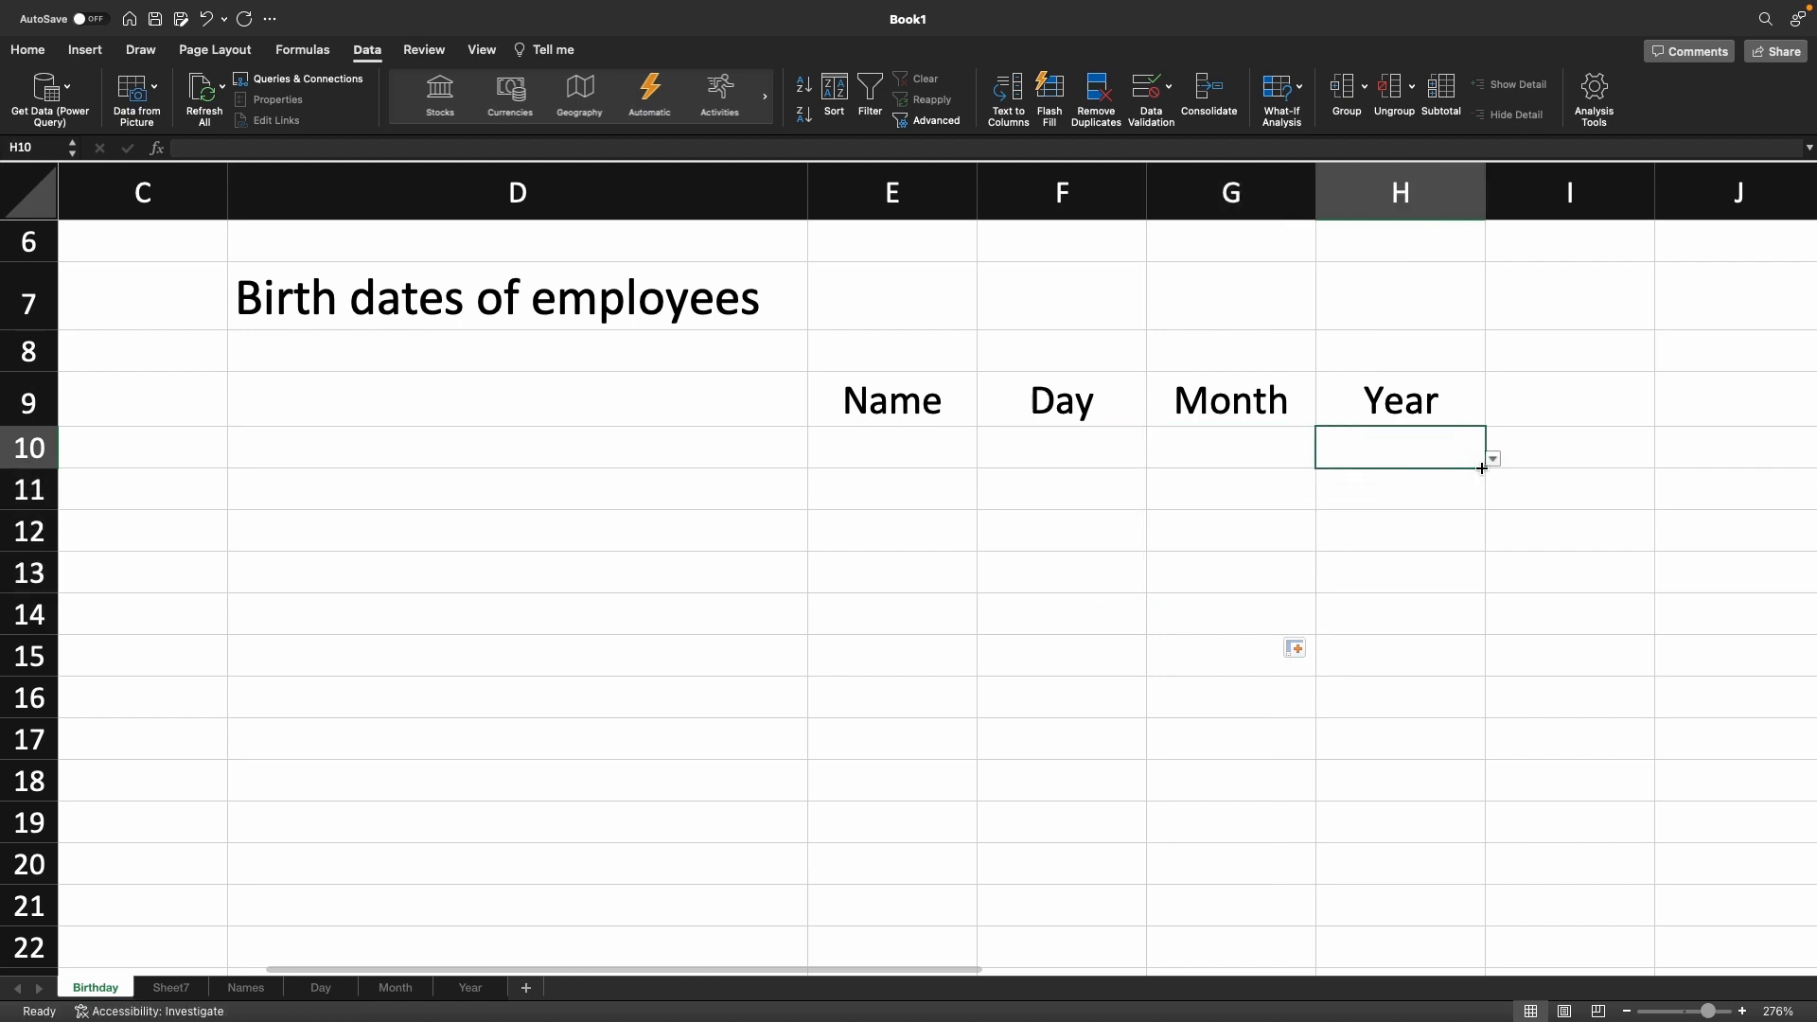
drag(1481, 468, 1473, 618)
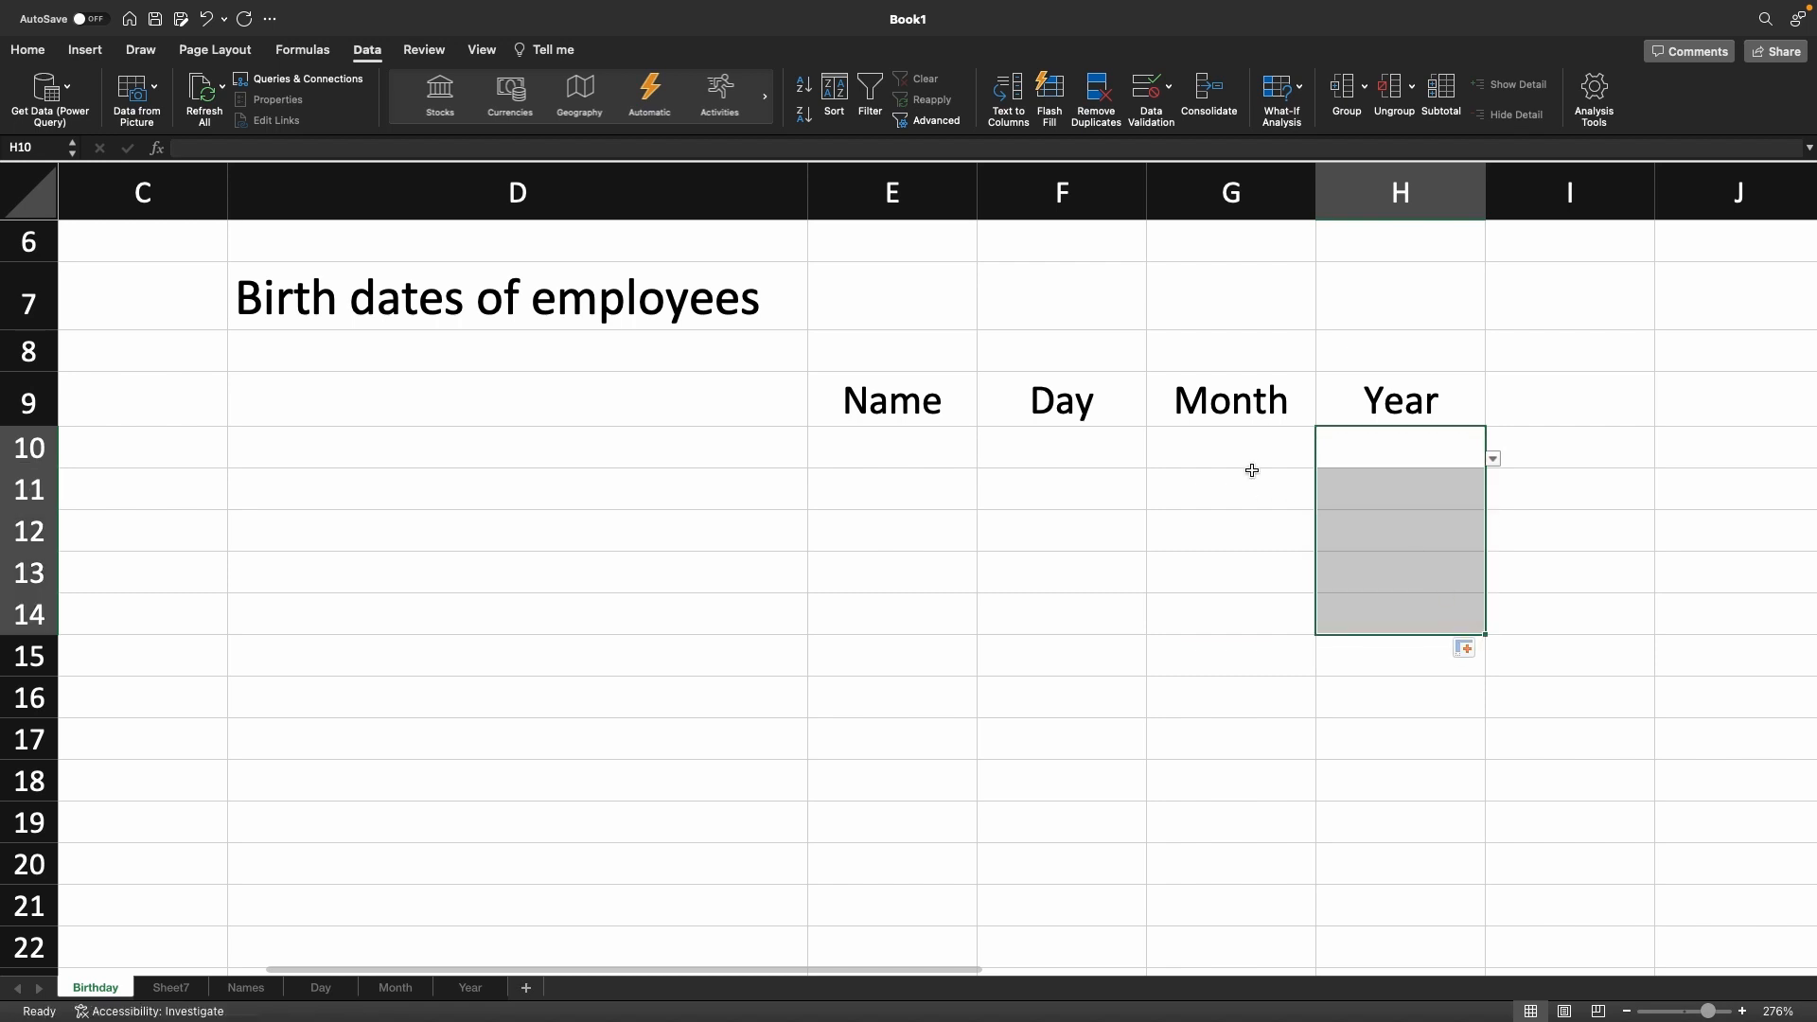
Check the Name cells E10 through E14 one by one for the copied drop-down
click(1148, 451)
click(905, 465)
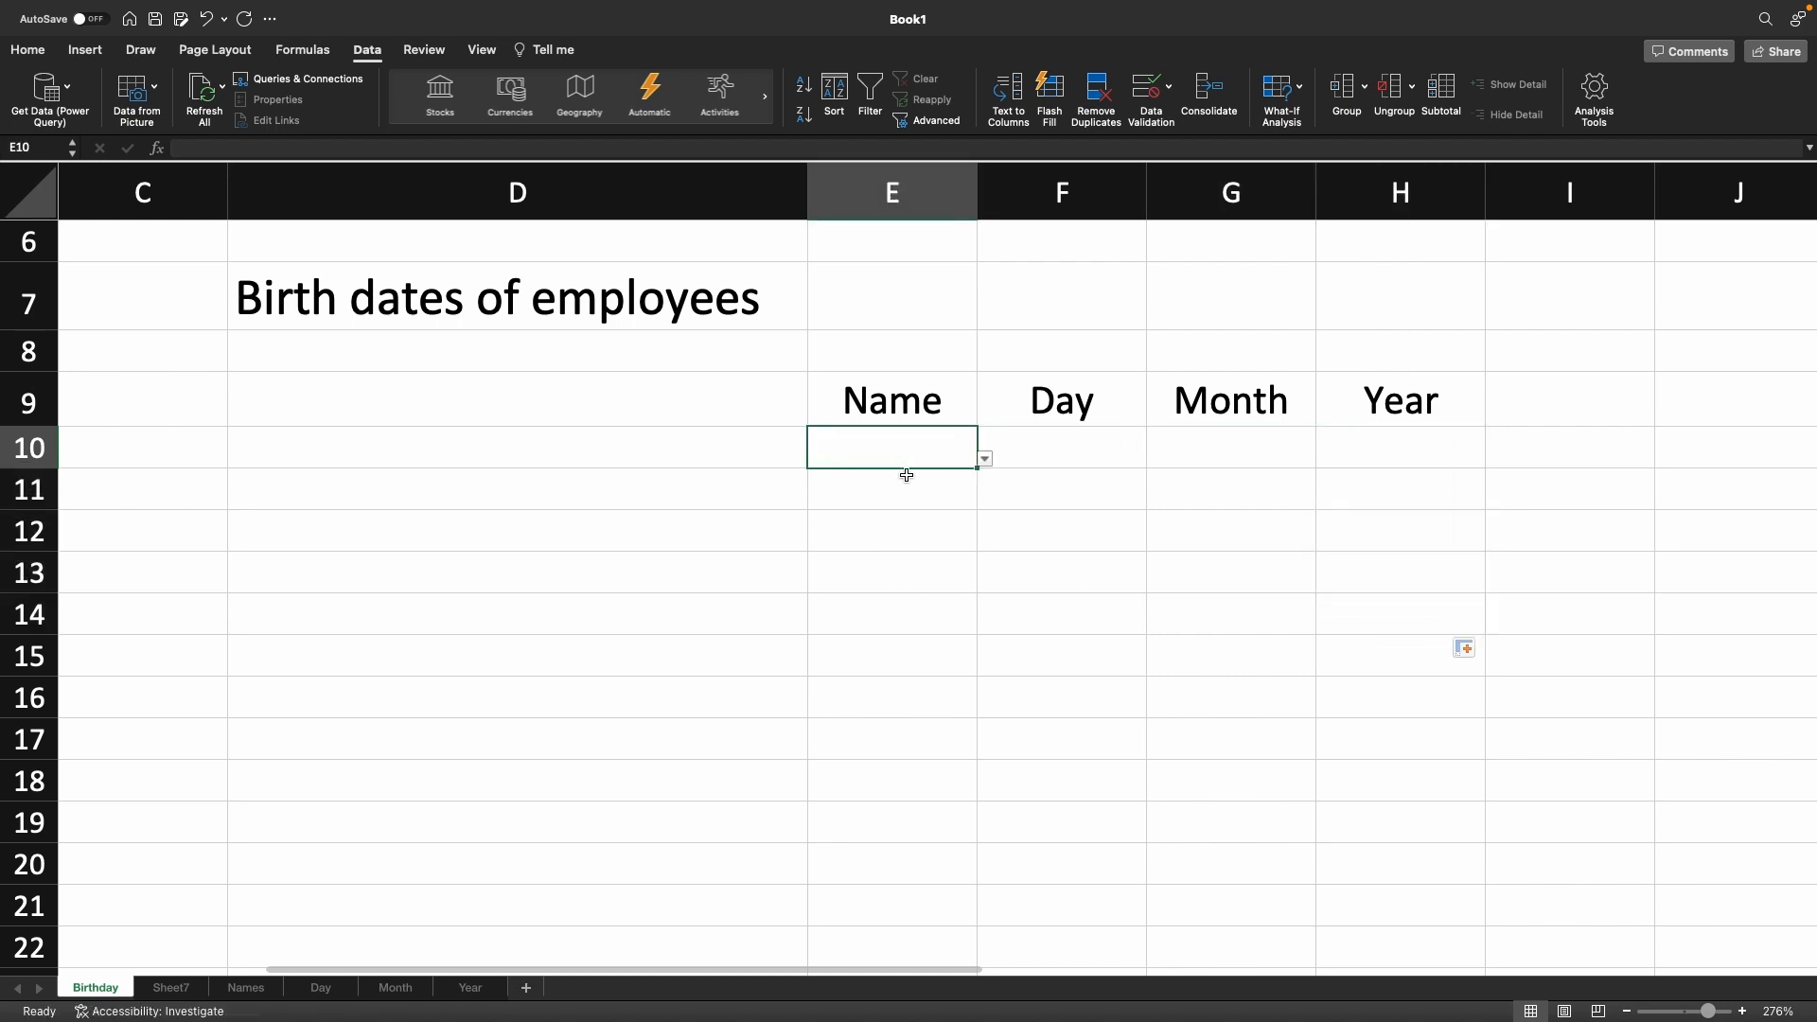
click(912, 502)
click(917, 542)
click(922, 580)
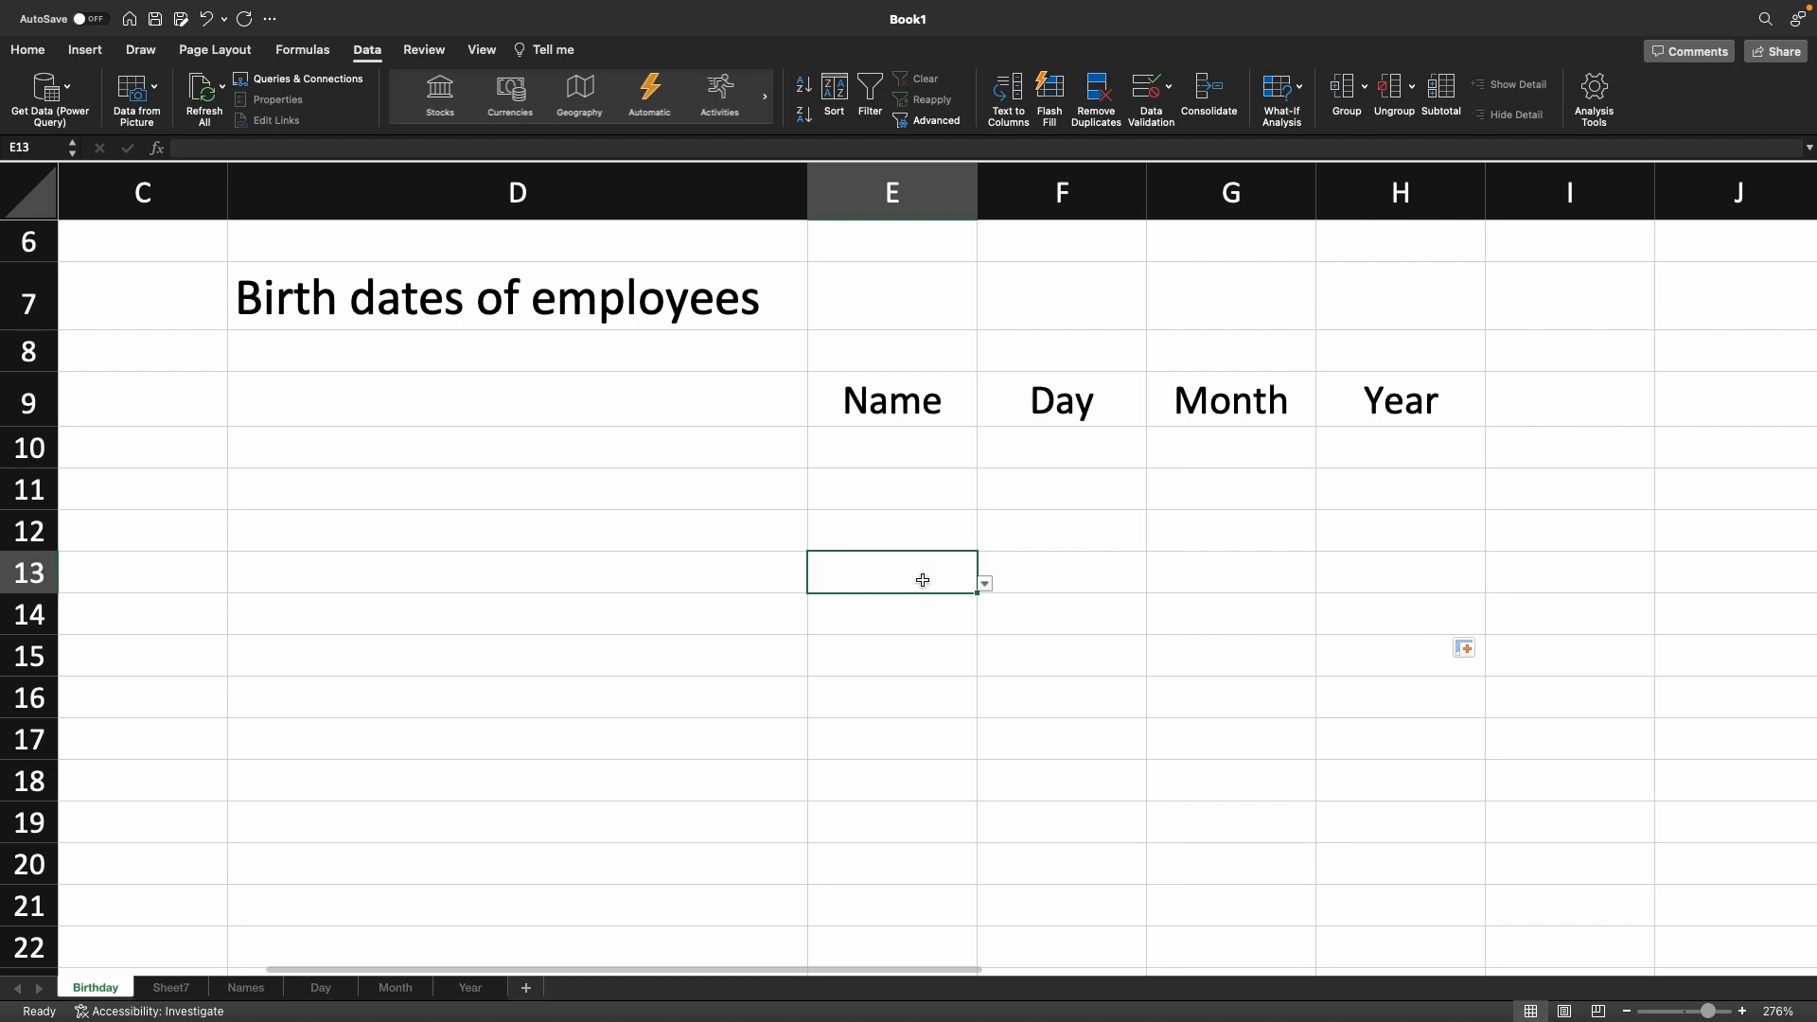
click(926, 611)
Try a Thick Box Border on the table range E9:H13 and replace it with All Borders
drag(843, 387, 1417, 580)
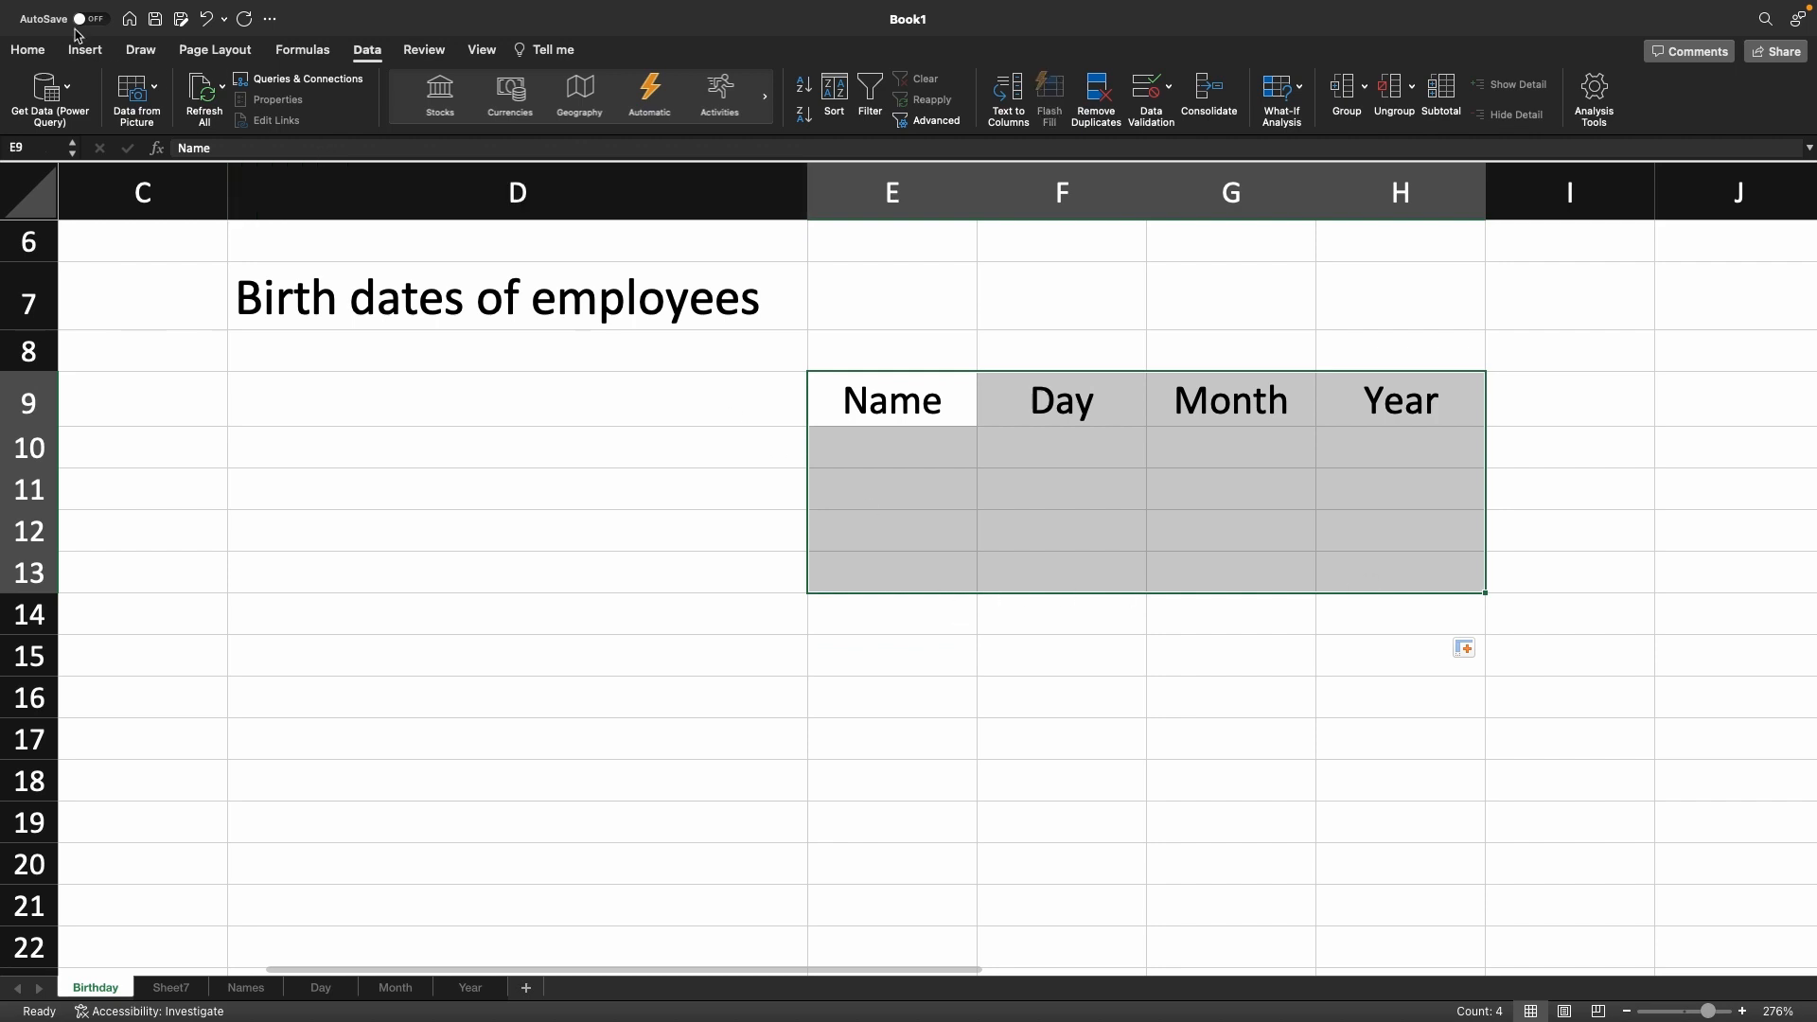
click(29, 51)
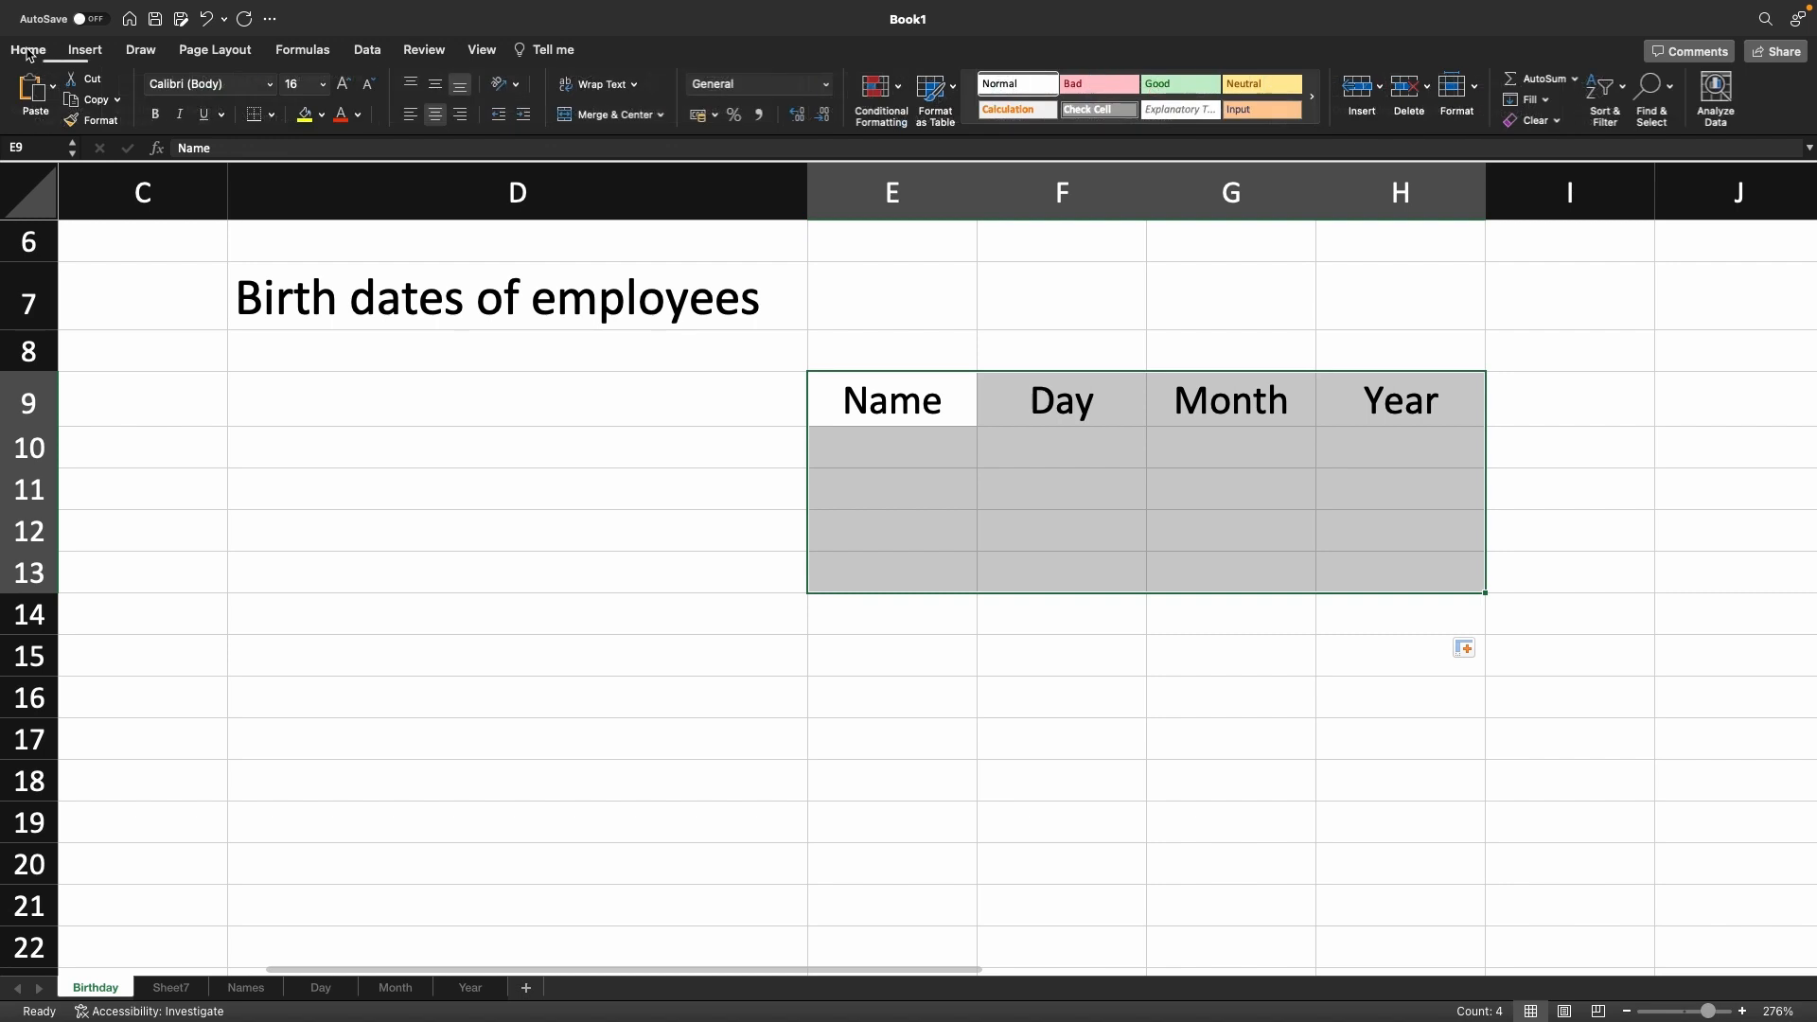
click(269, 114)
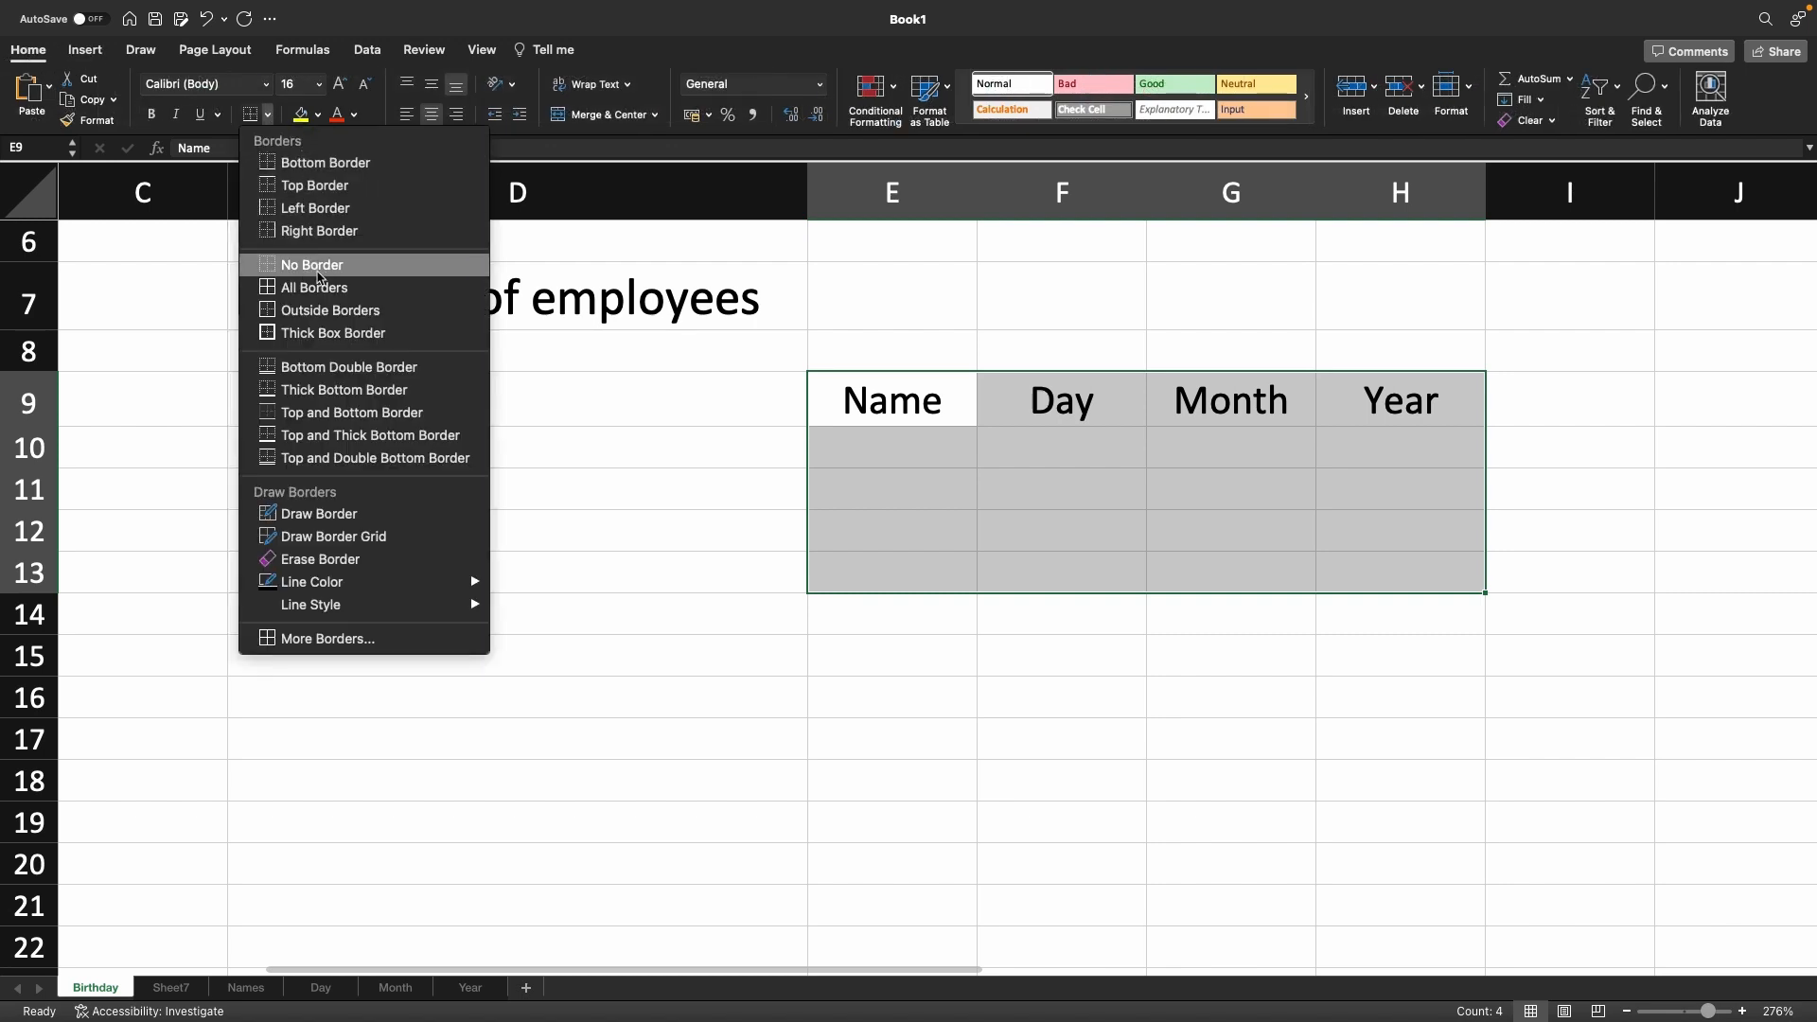
click(318, 333)
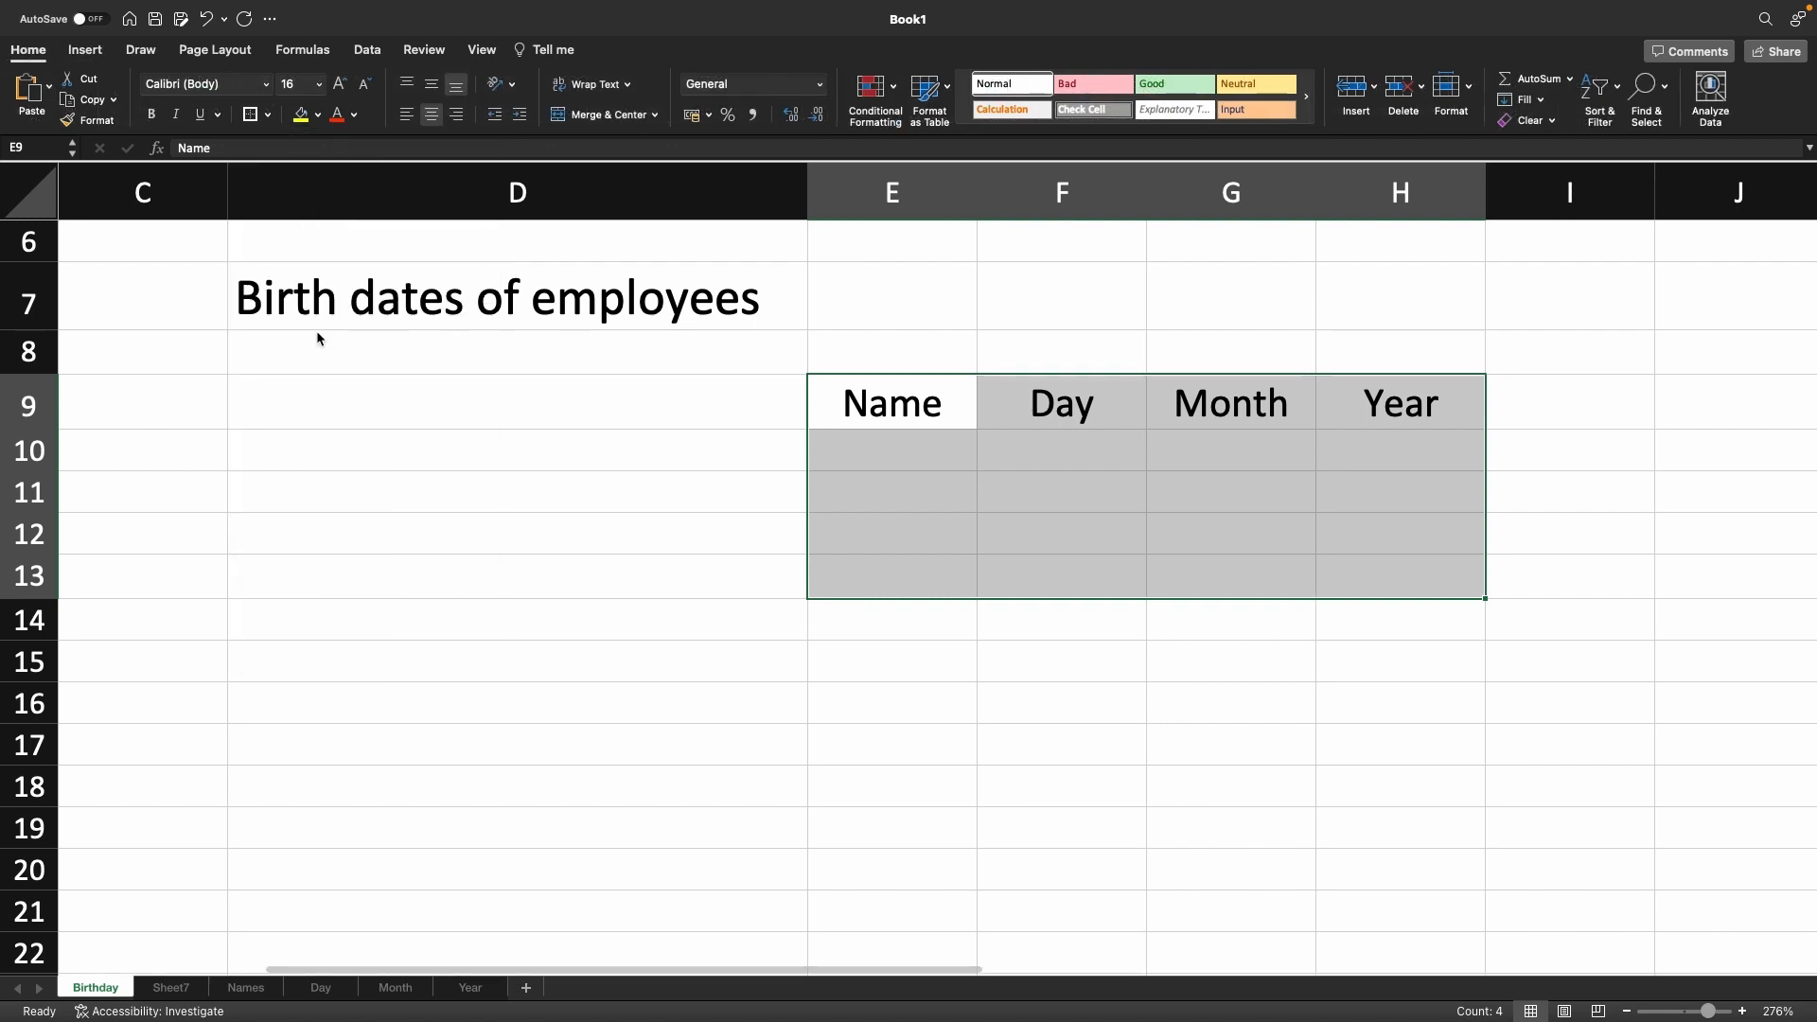
click(269, 114)
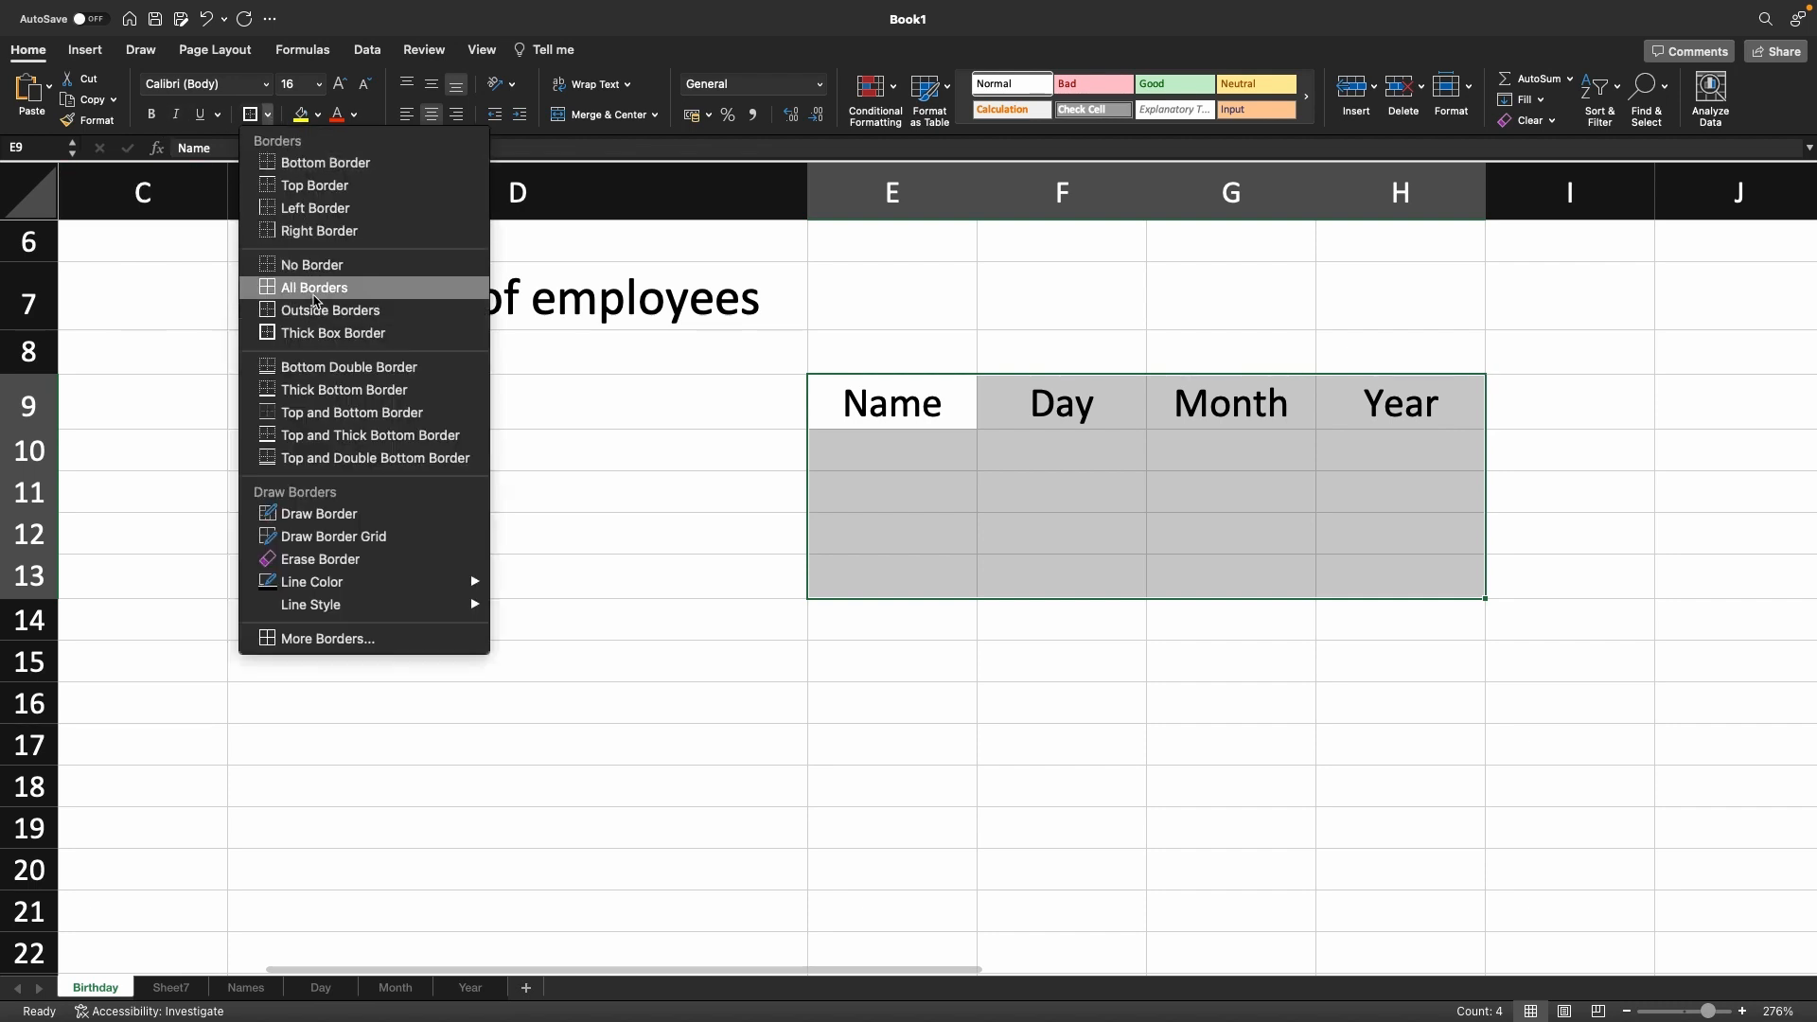
click(316, 288)
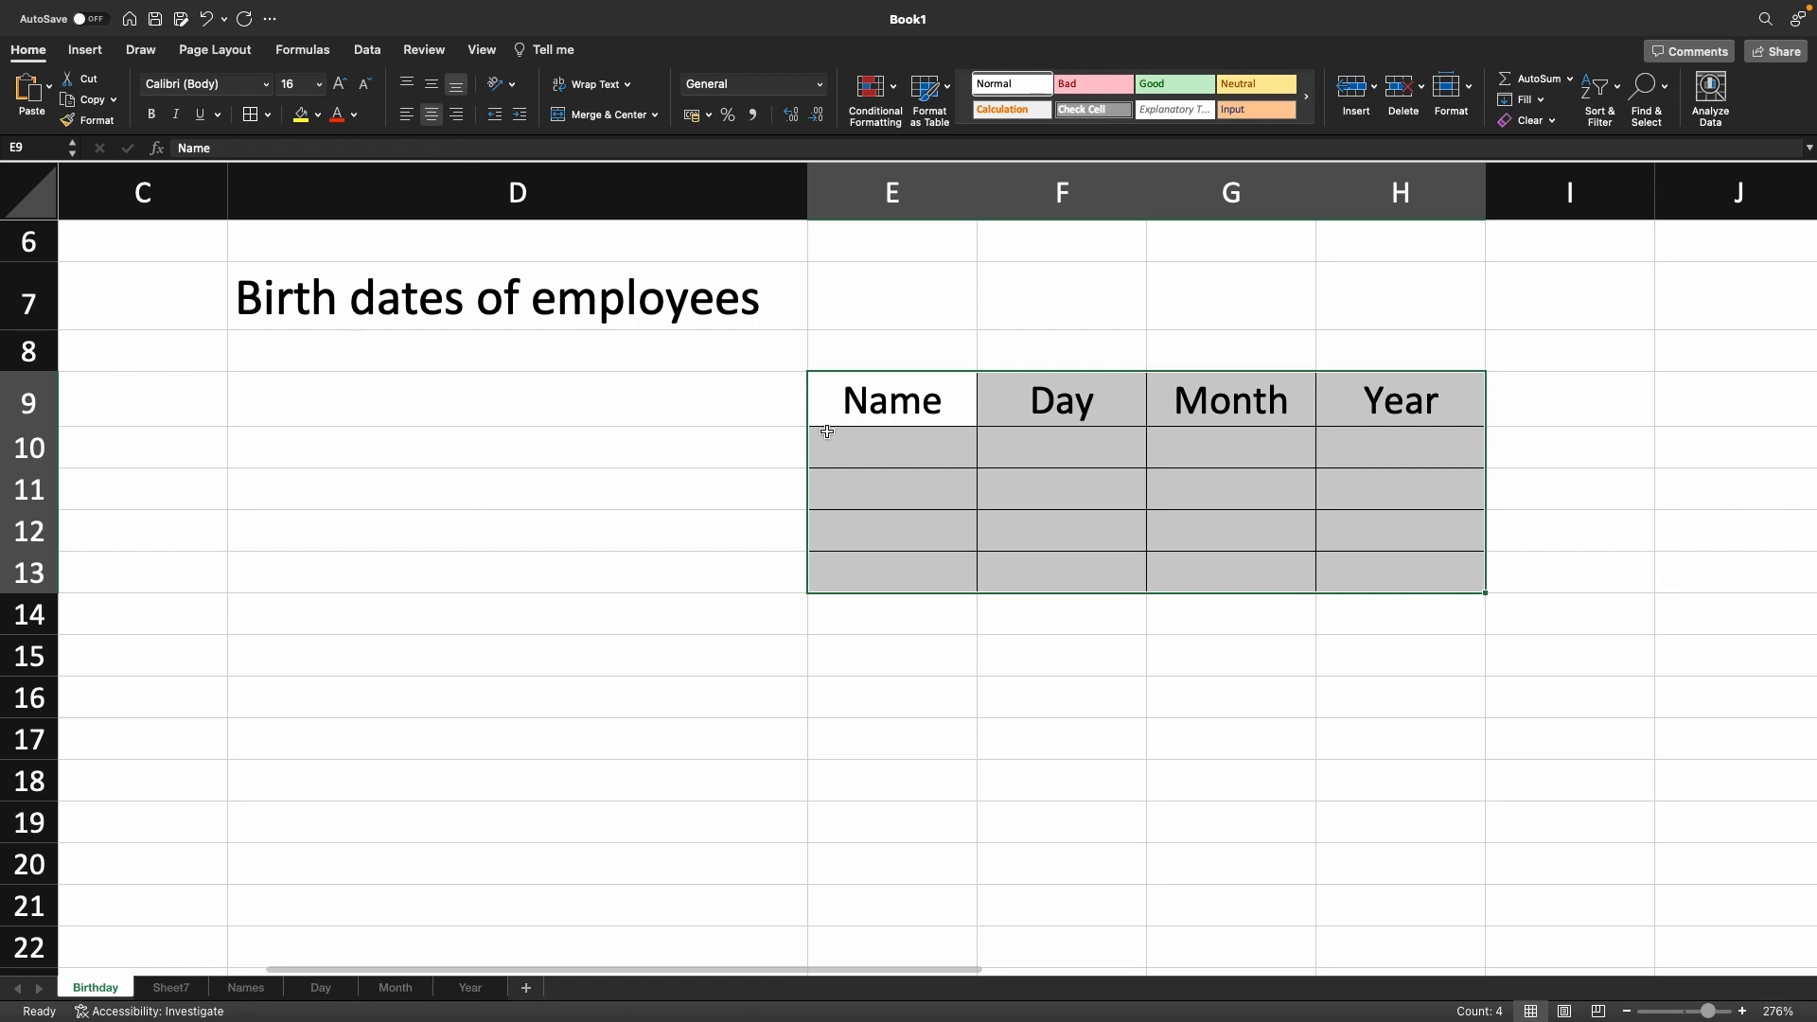
Fill E10 with the third employee name in its drop-down and choose that employee's birth day in F10
click(864, 422)
click(894, 447)
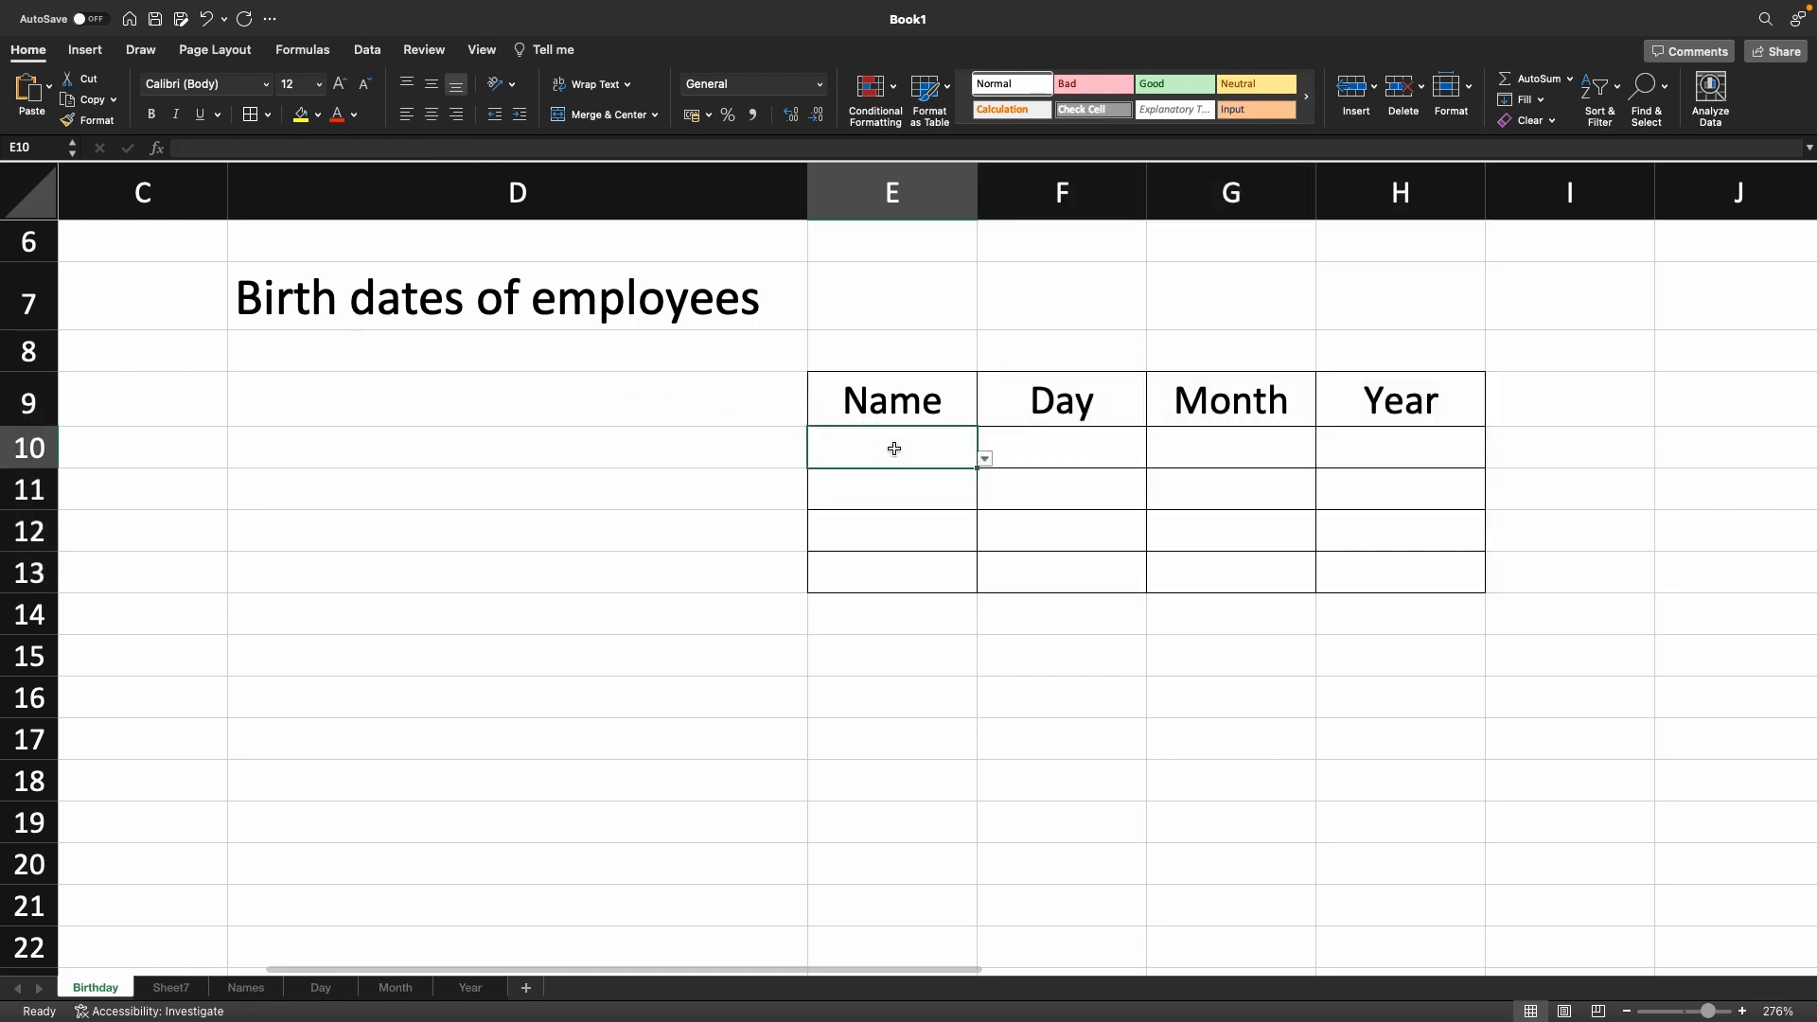
click(985, 460)
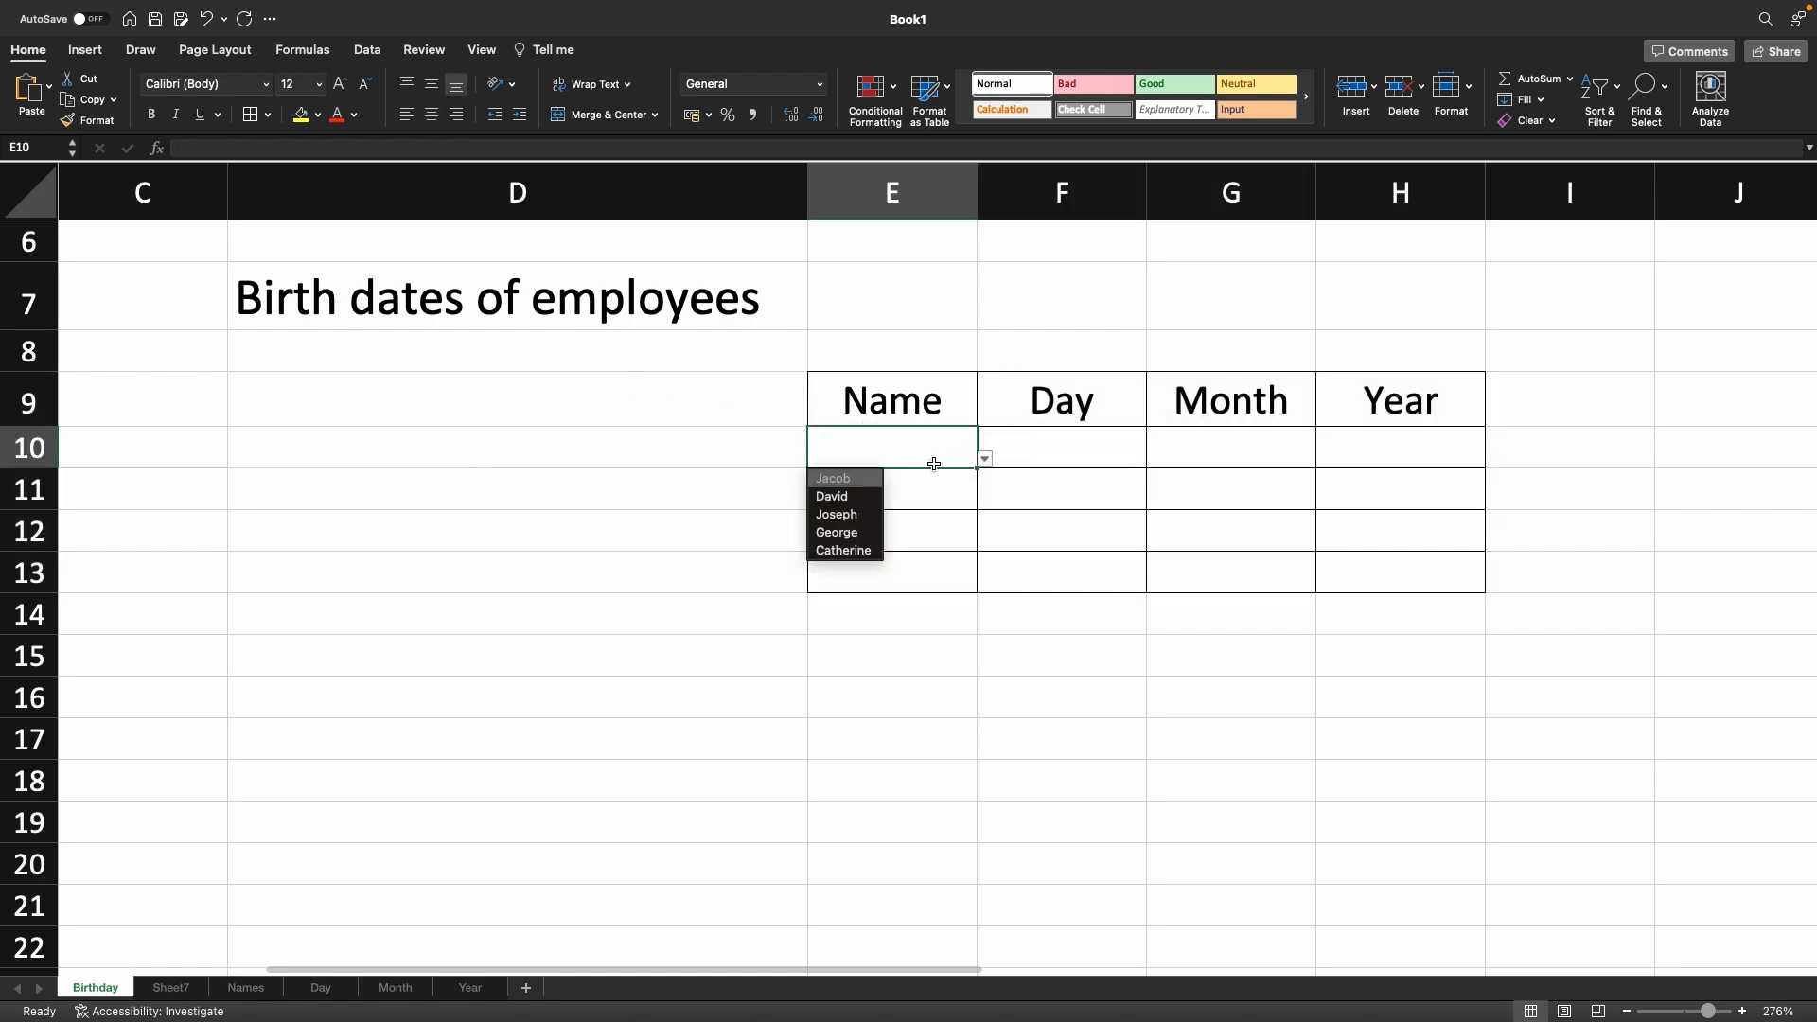
click(838, 515)
click(1036, 459)
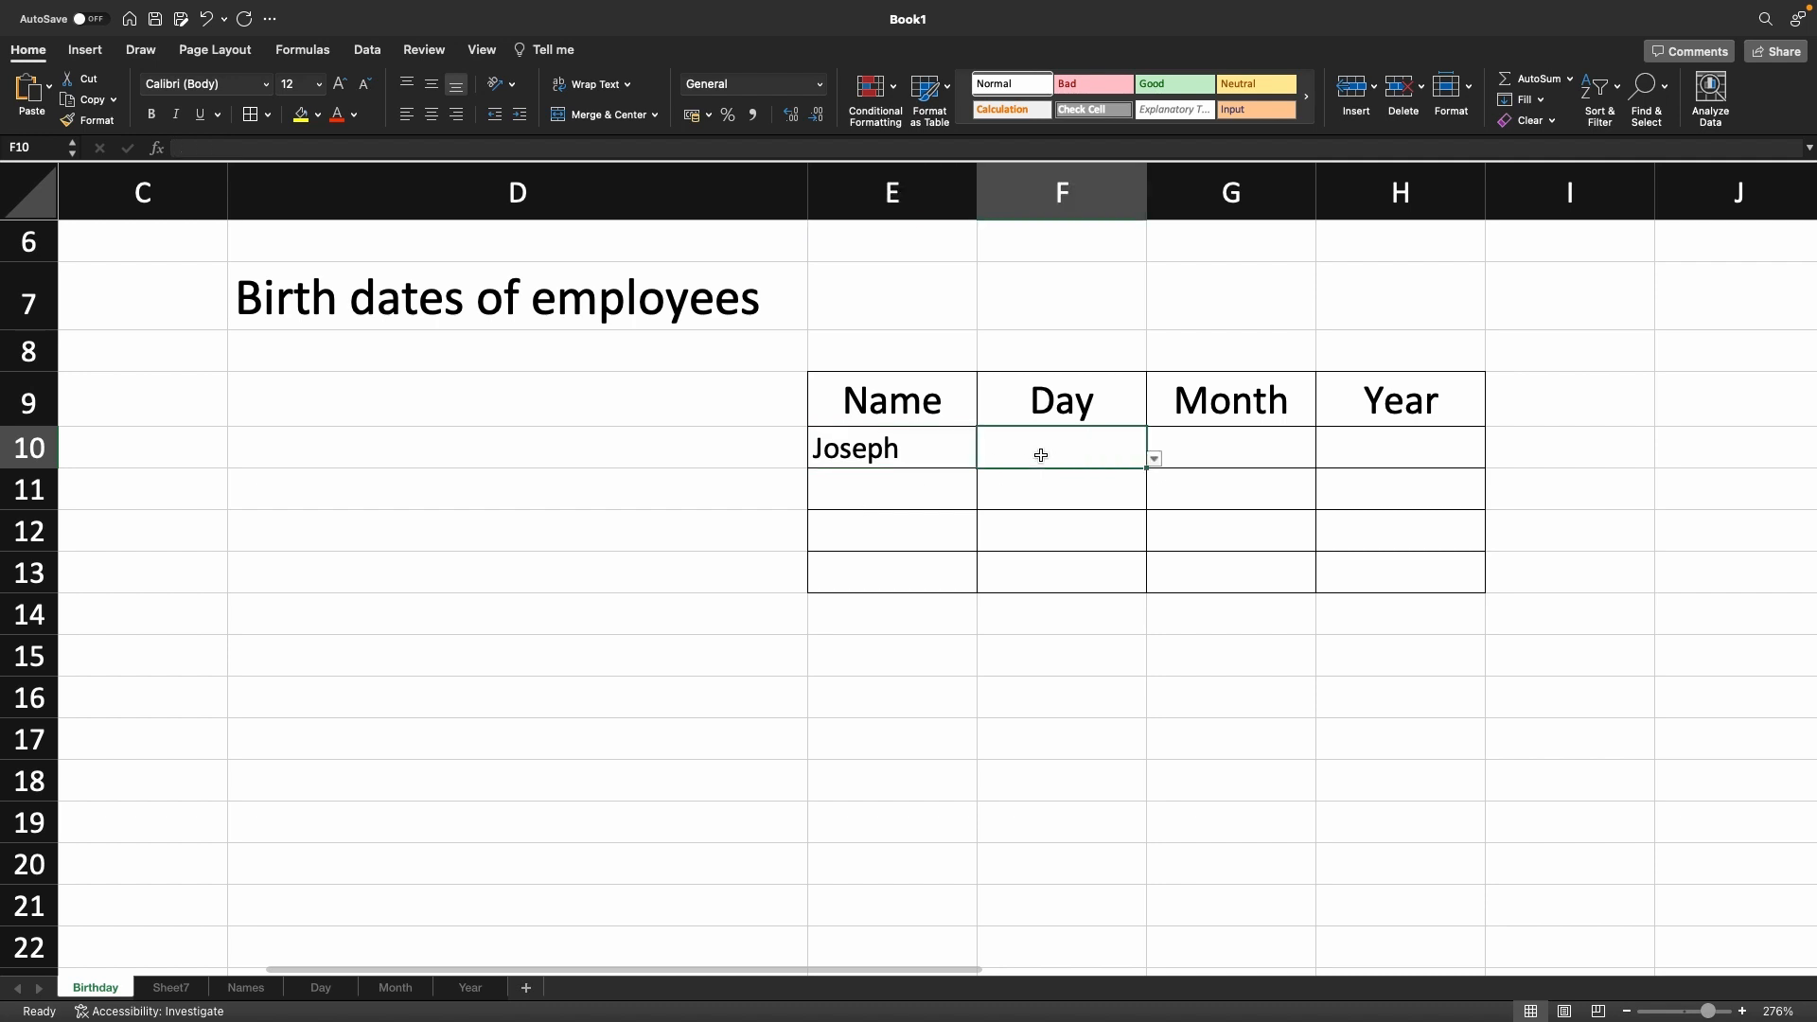
click(1154, 459)
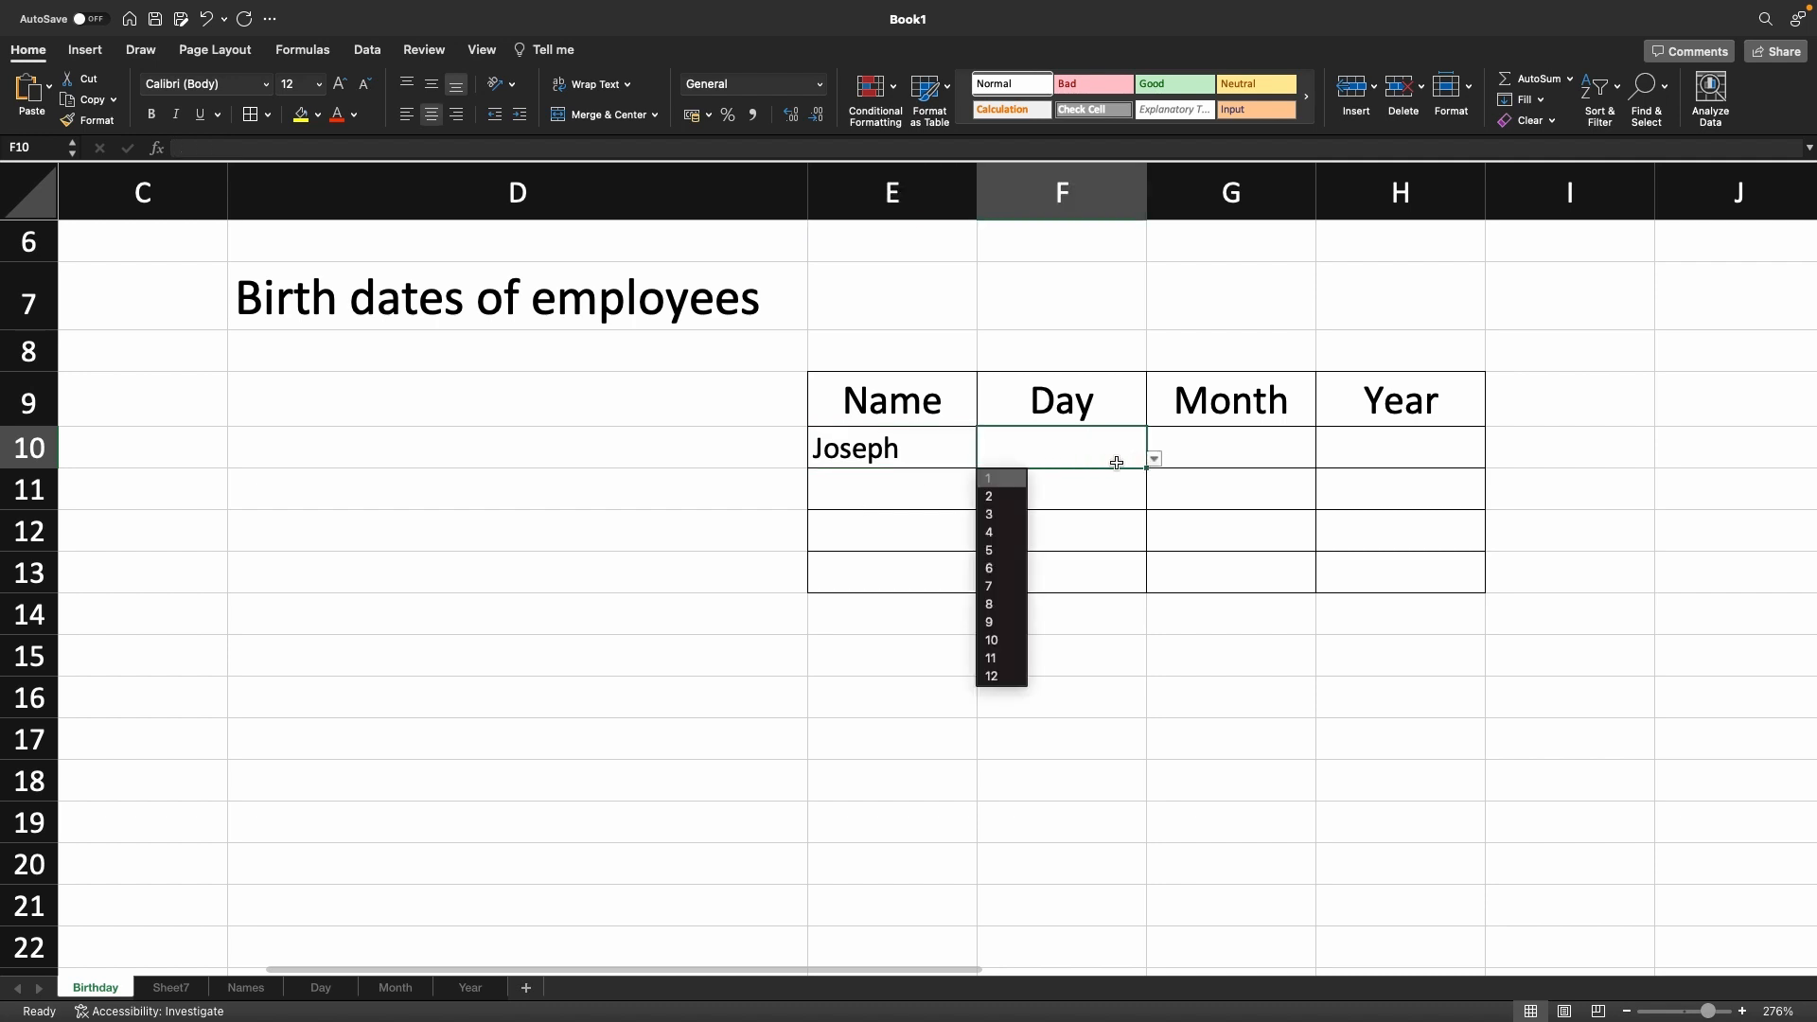
click(988, 570)
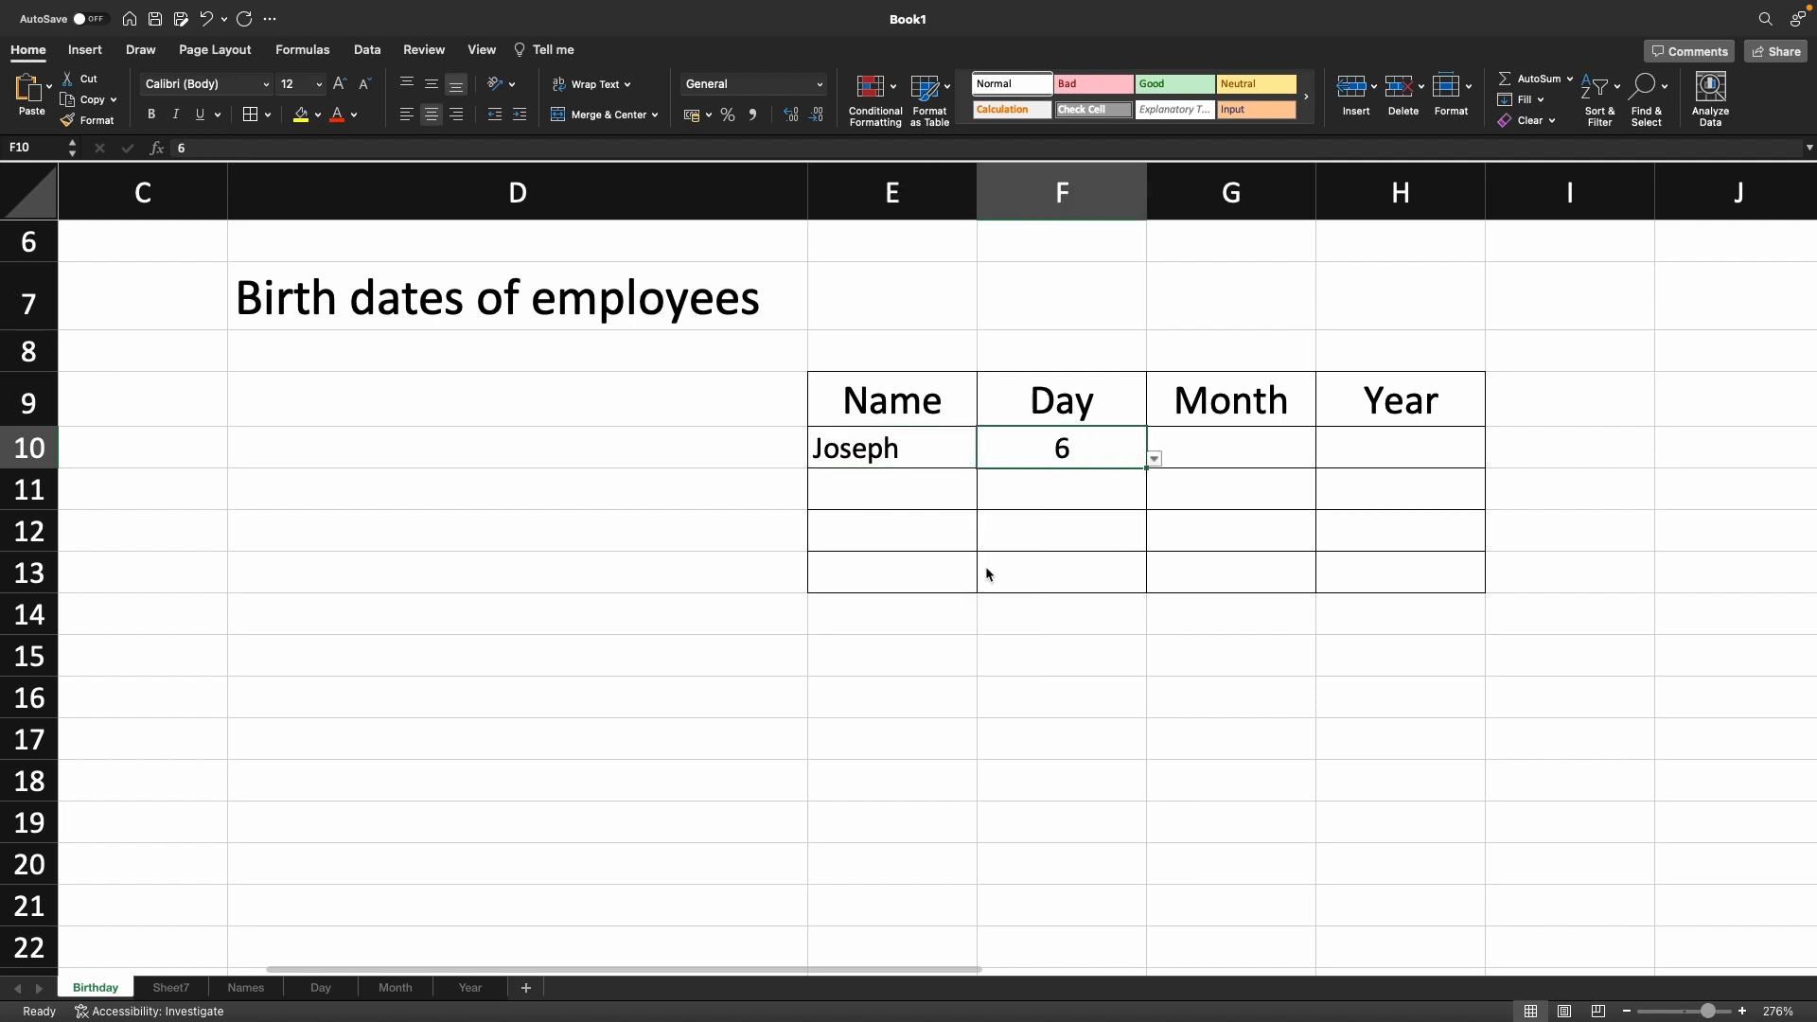
Choose the first employee's birth month in G10 and birth year in H10 from their drop-down lists
click(1221, 448)
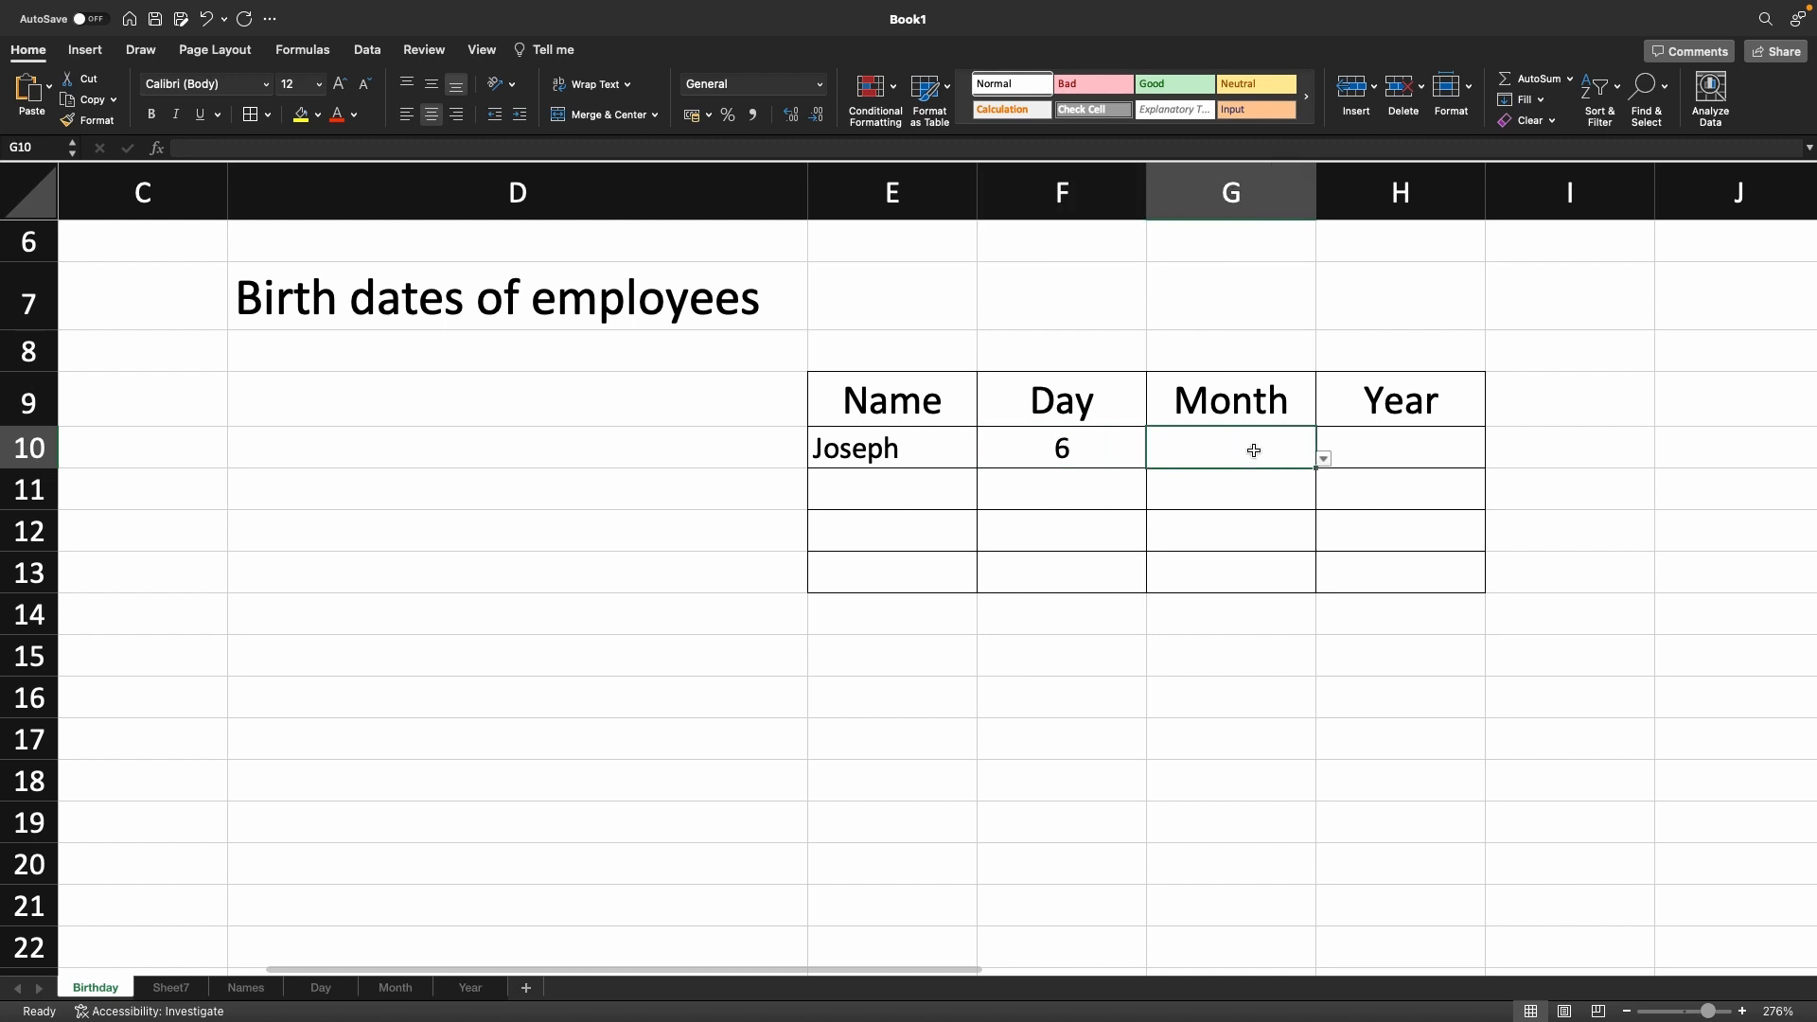
click(1323, 459)
click(1187, 621)
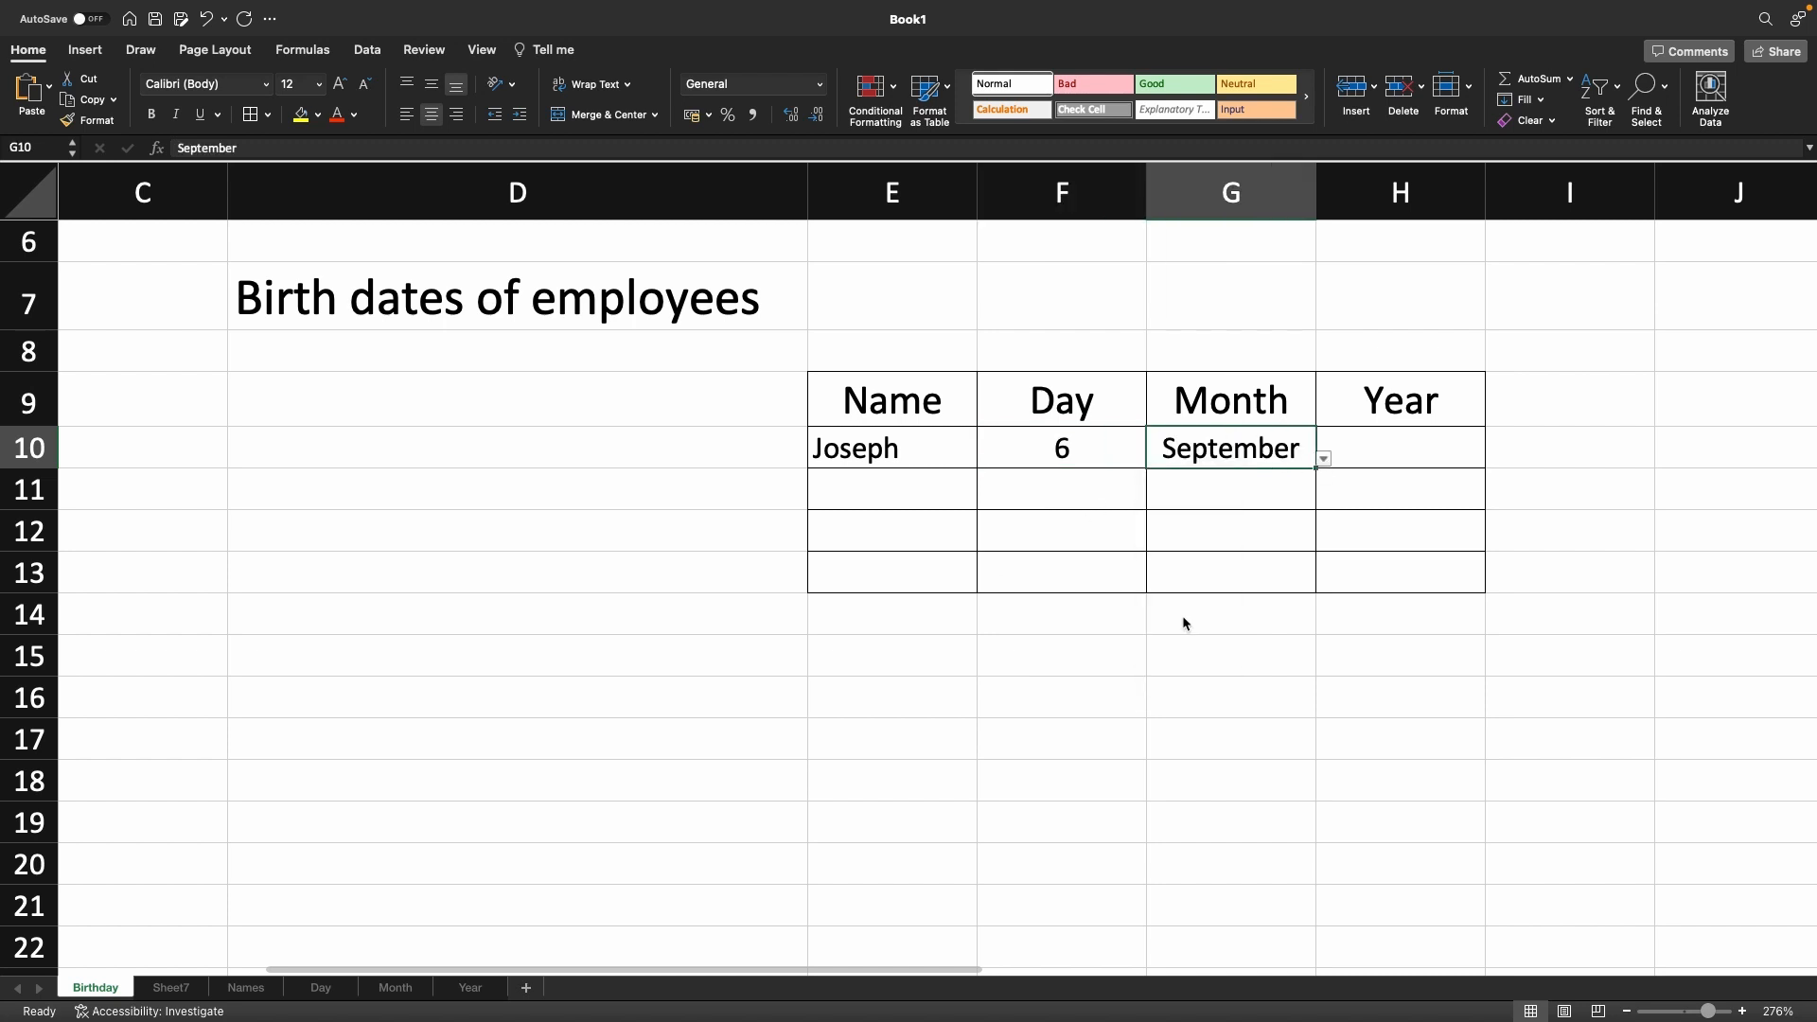
click(1418, 455)
click(1492, 459)
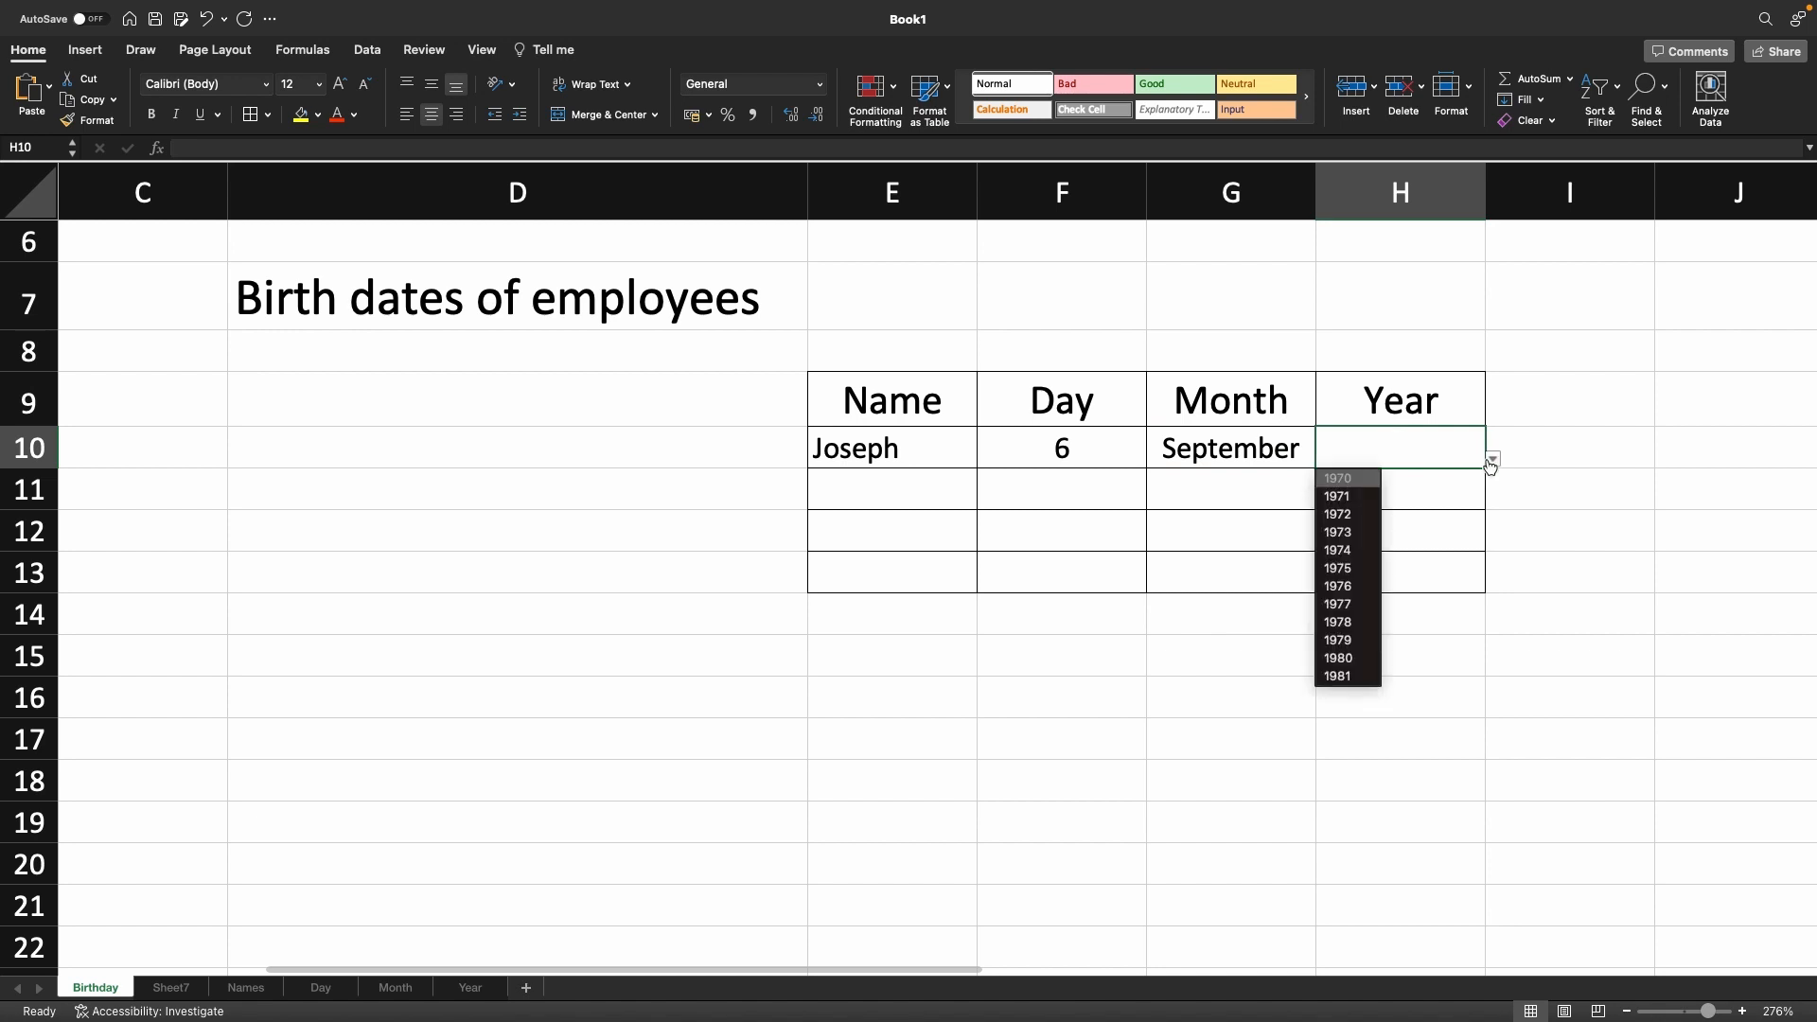
scroll(1343, 572, down, 3)
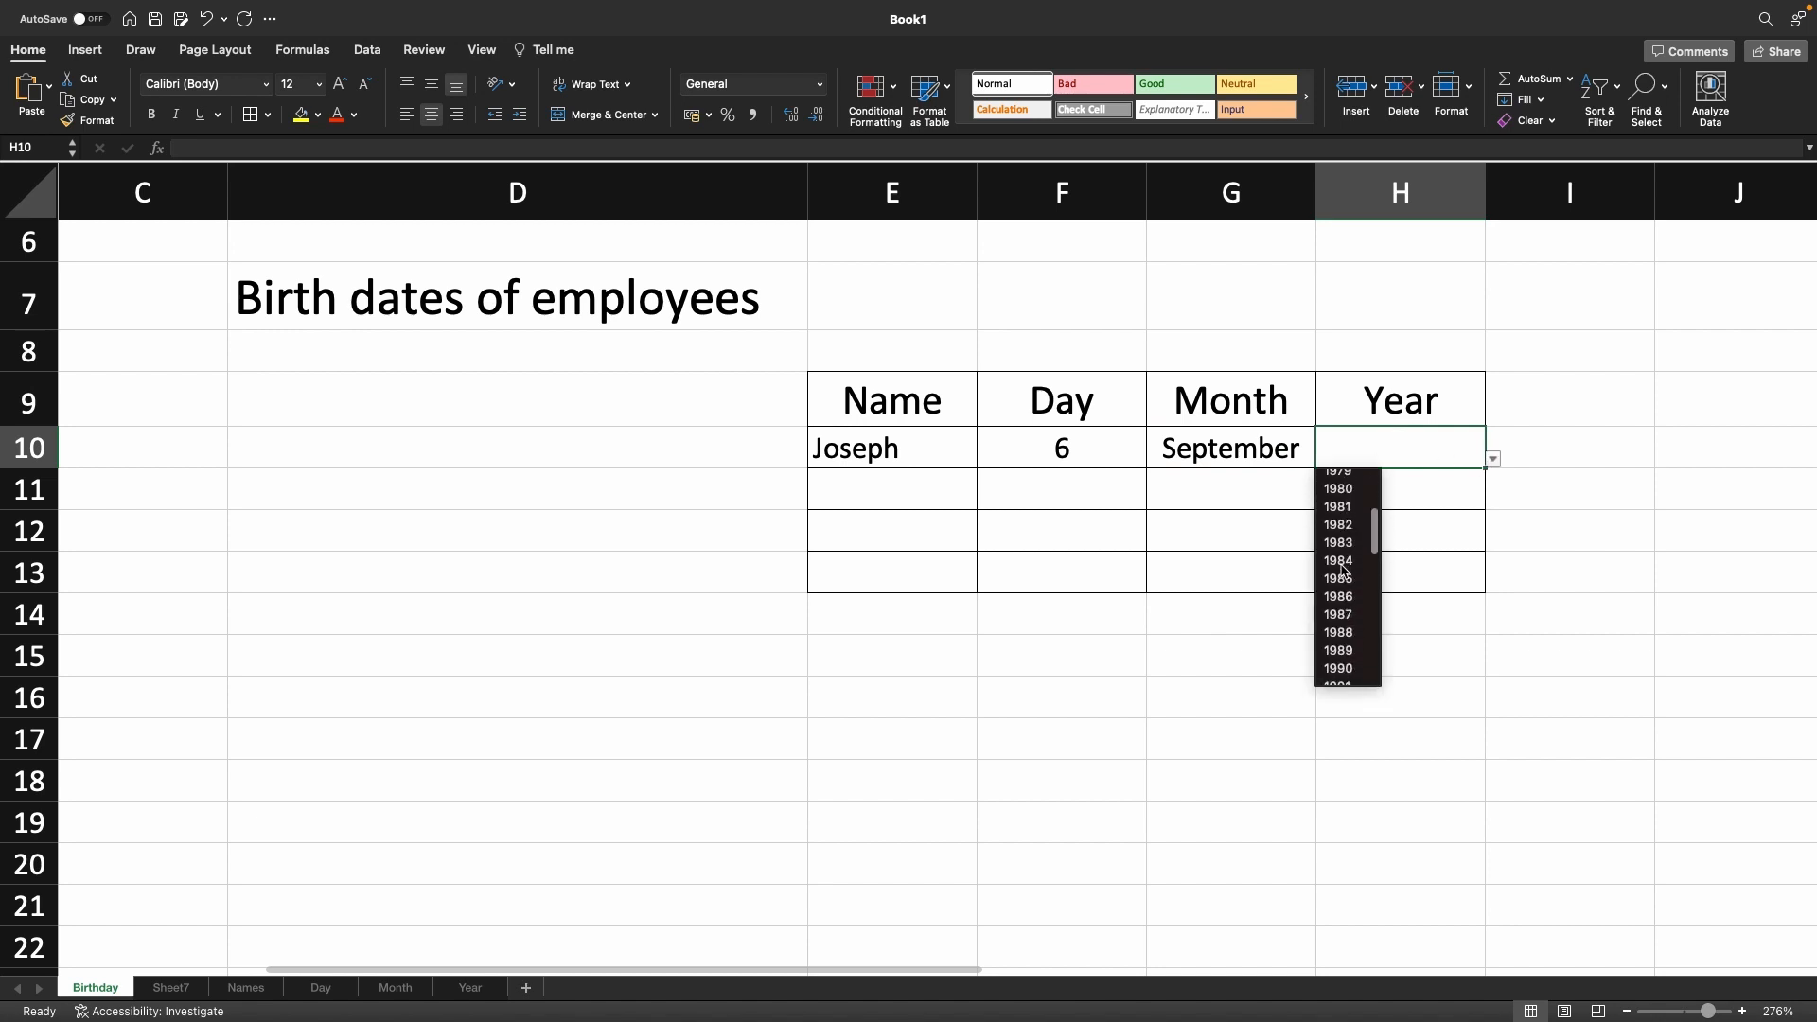
click(1339, 565)
Fill E11 with the fourth employee name in its drop-down and choose that employee's birth day in F11
click(920, 496)
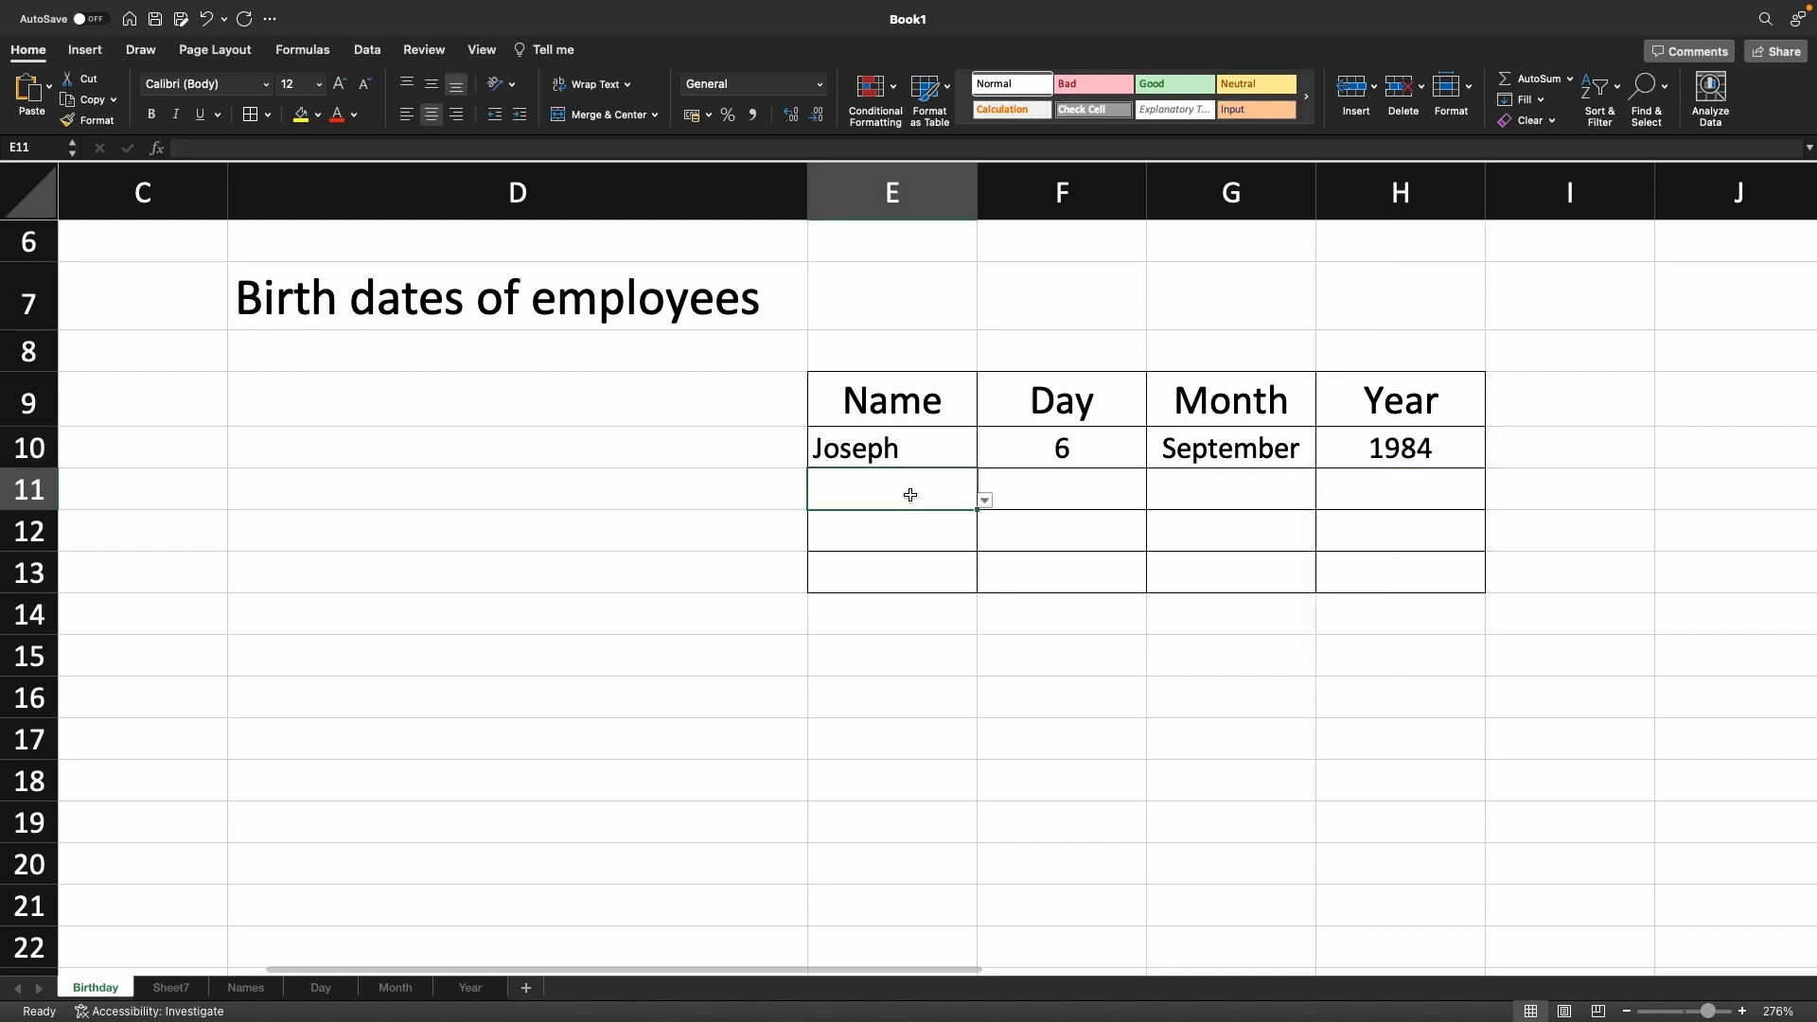
click(987, 503)
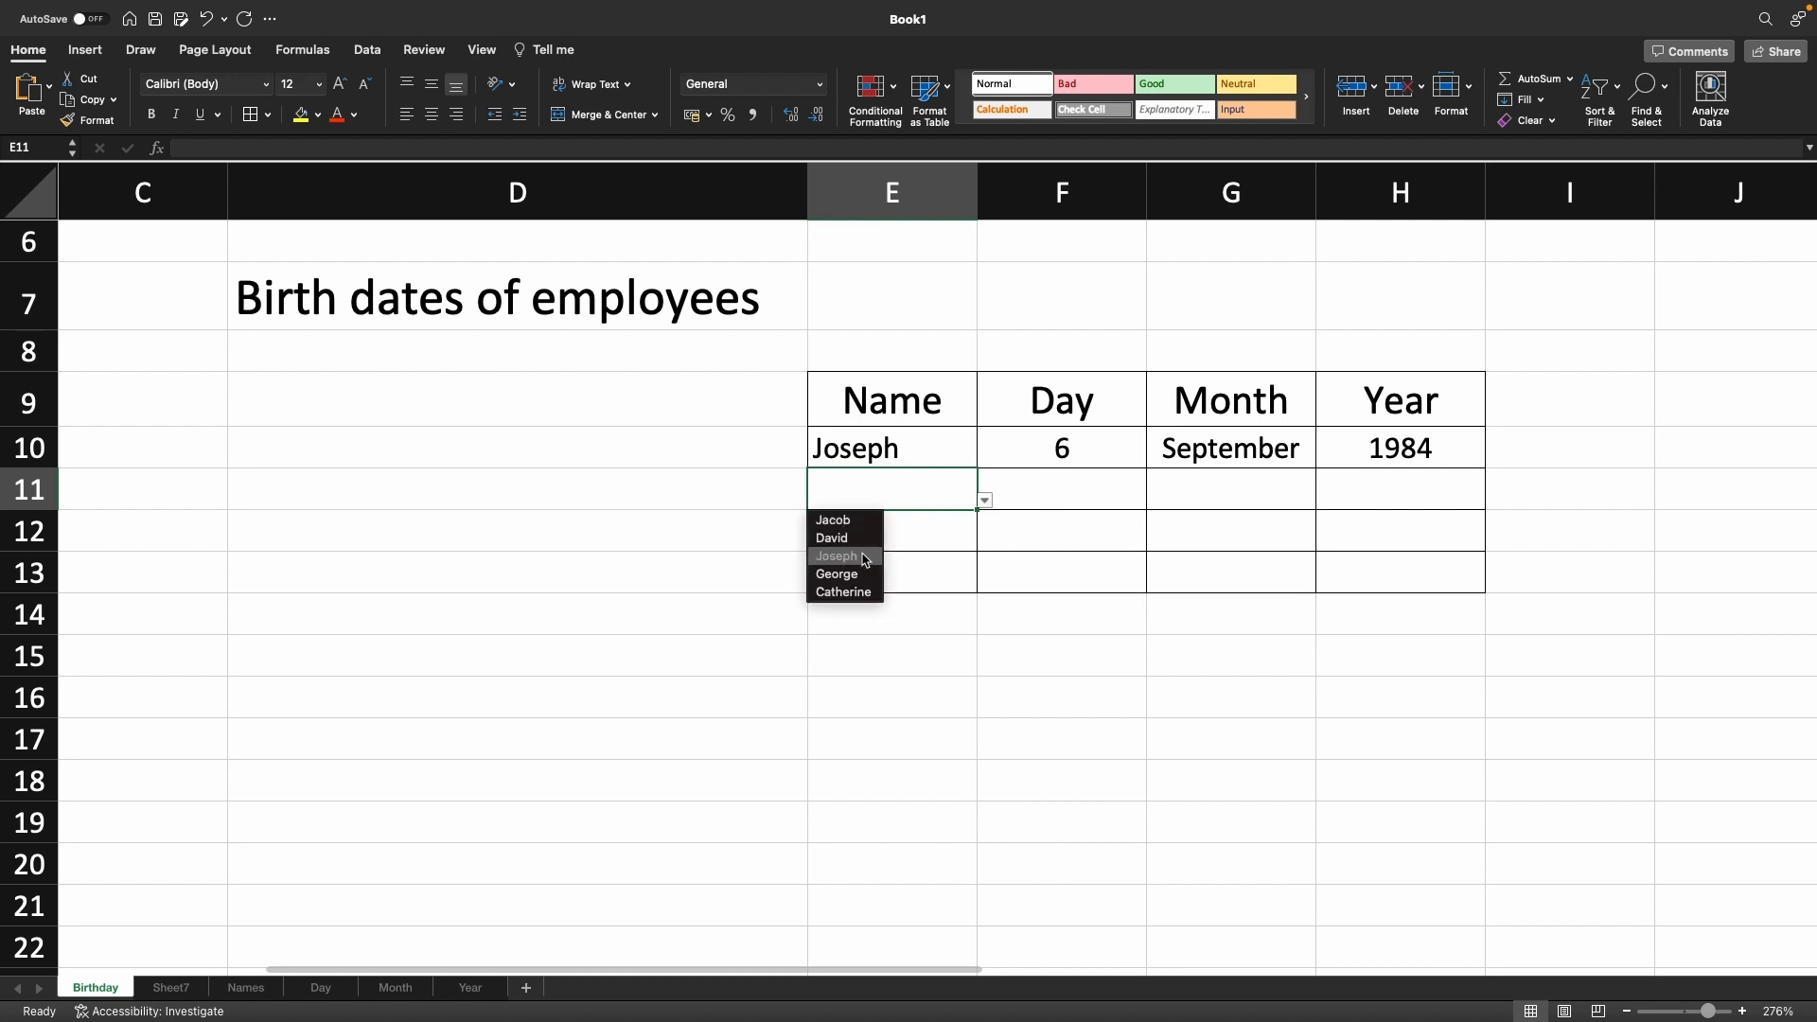
click(838, 574)
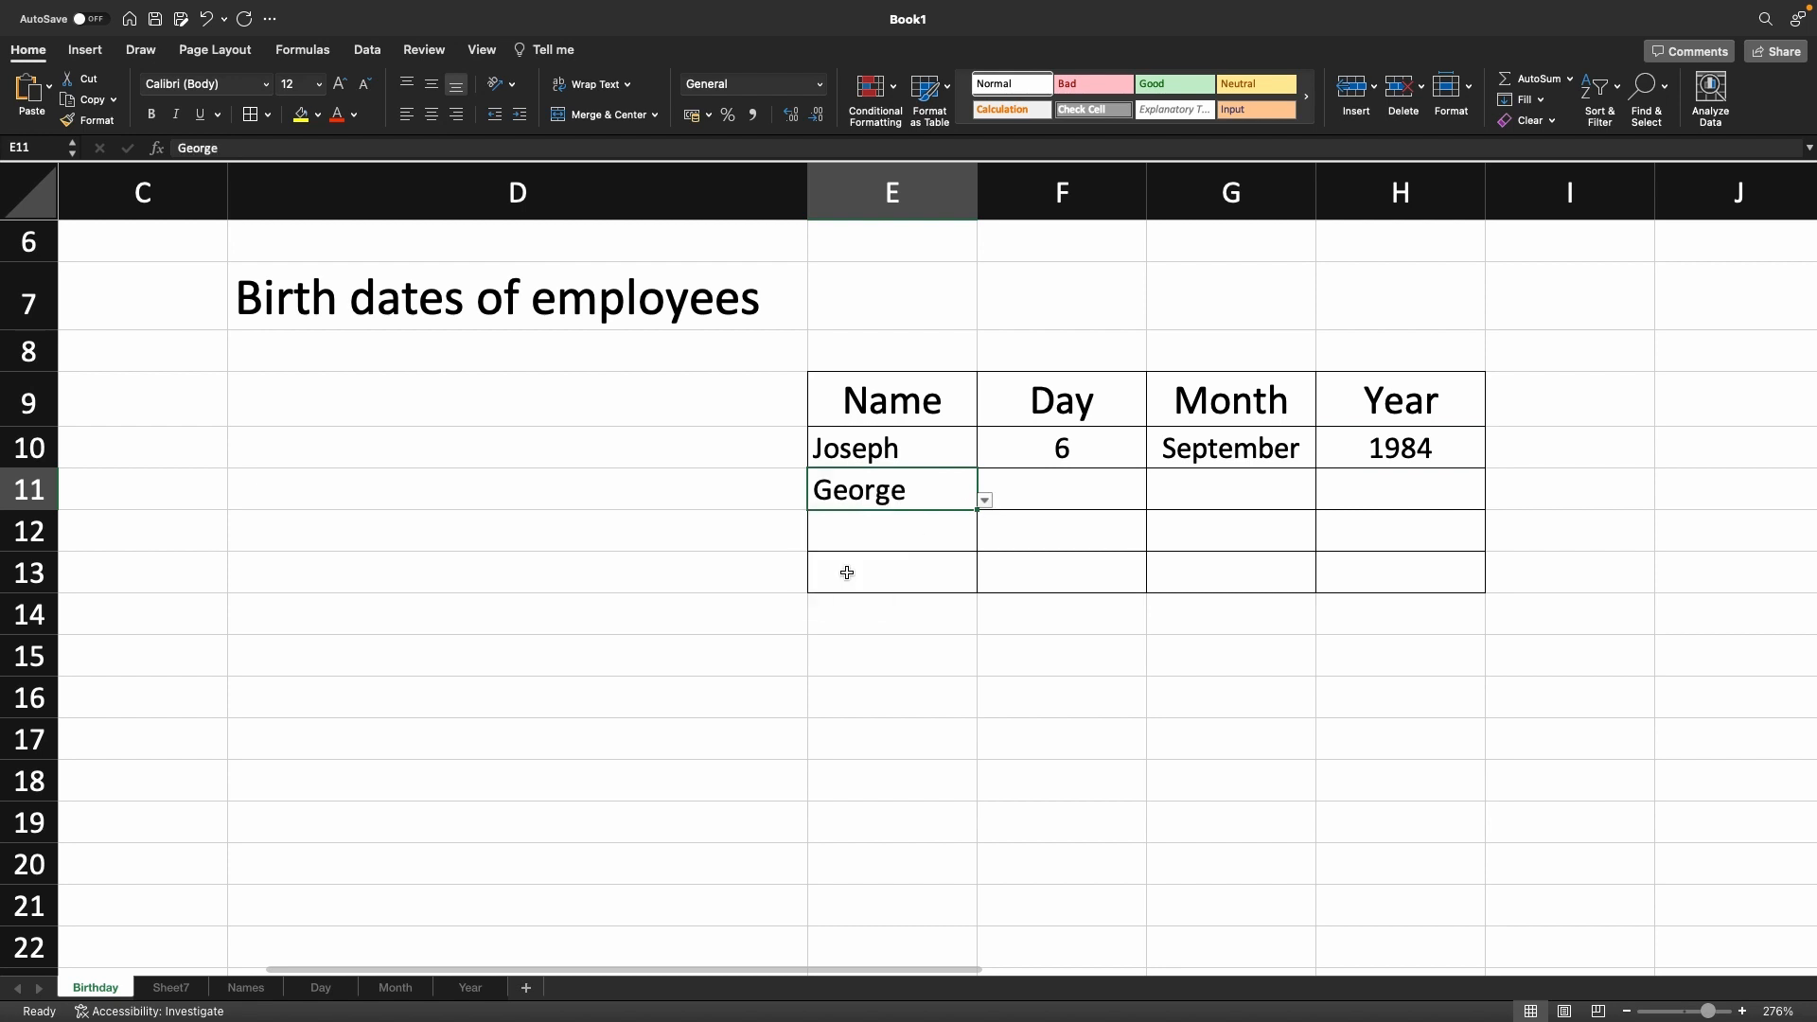
click(1061, 479)
click(1154, 501)
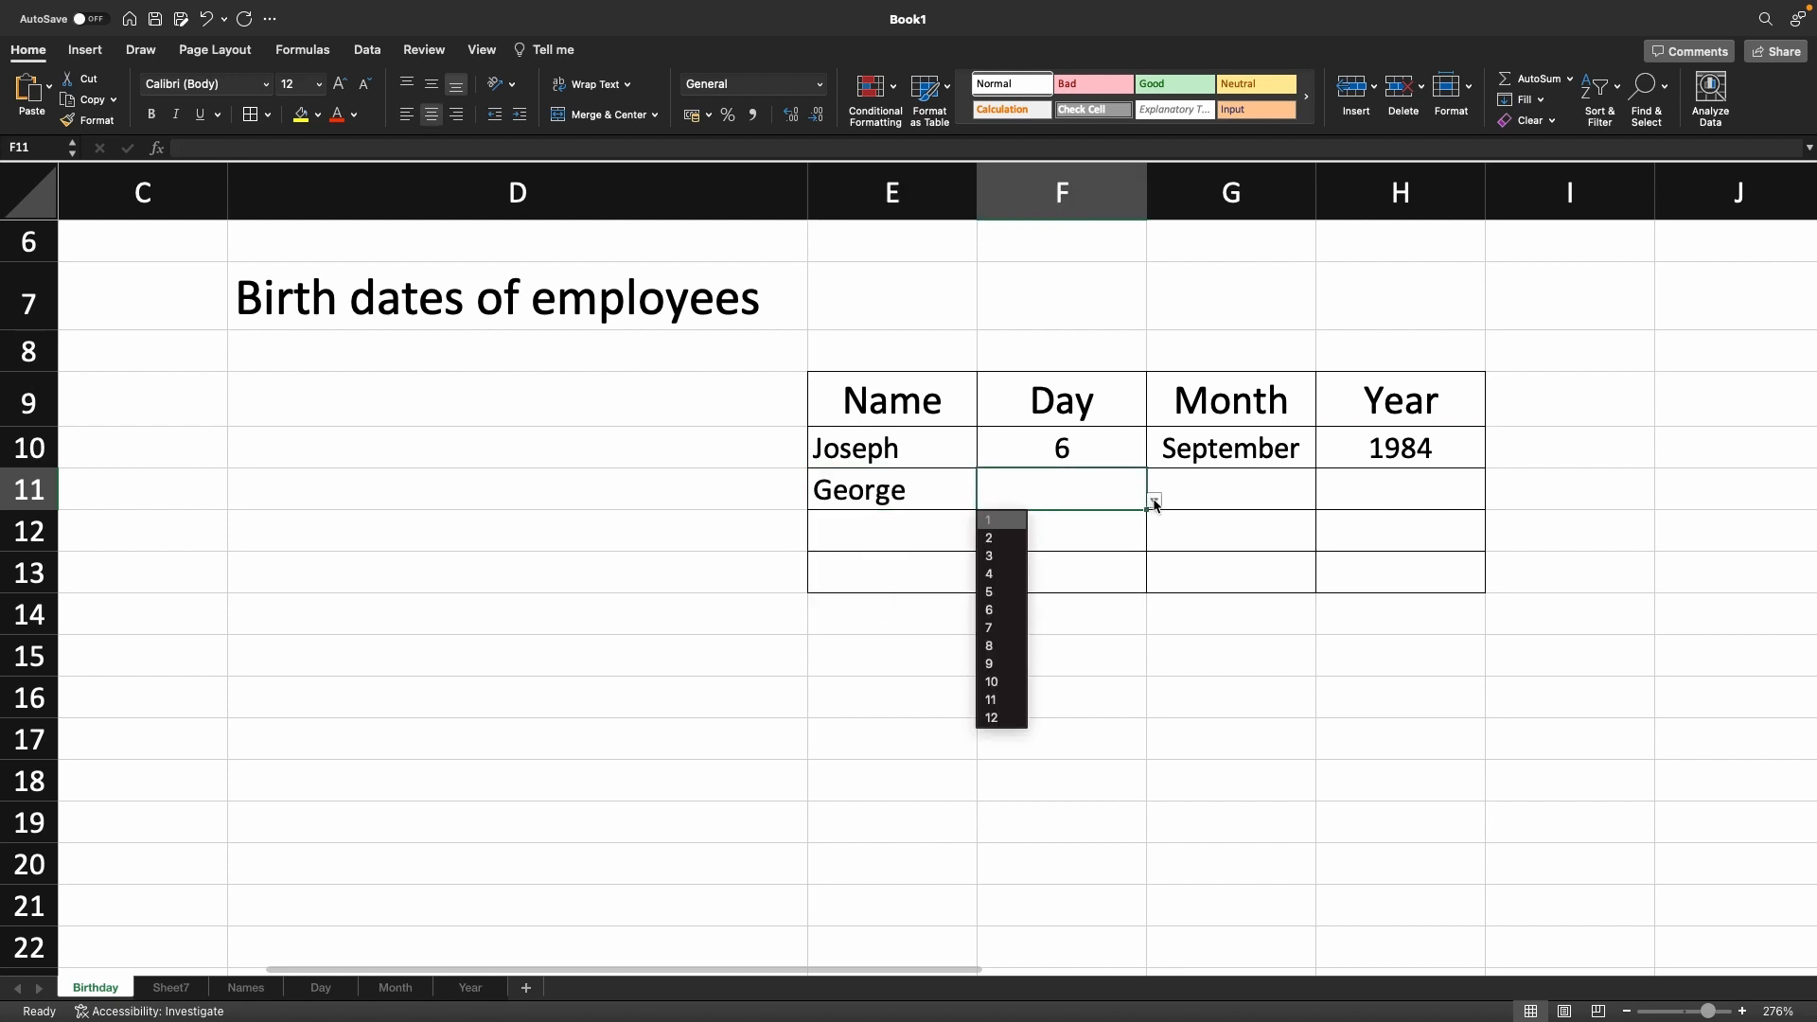
scroll(1008, 606, down, 3)
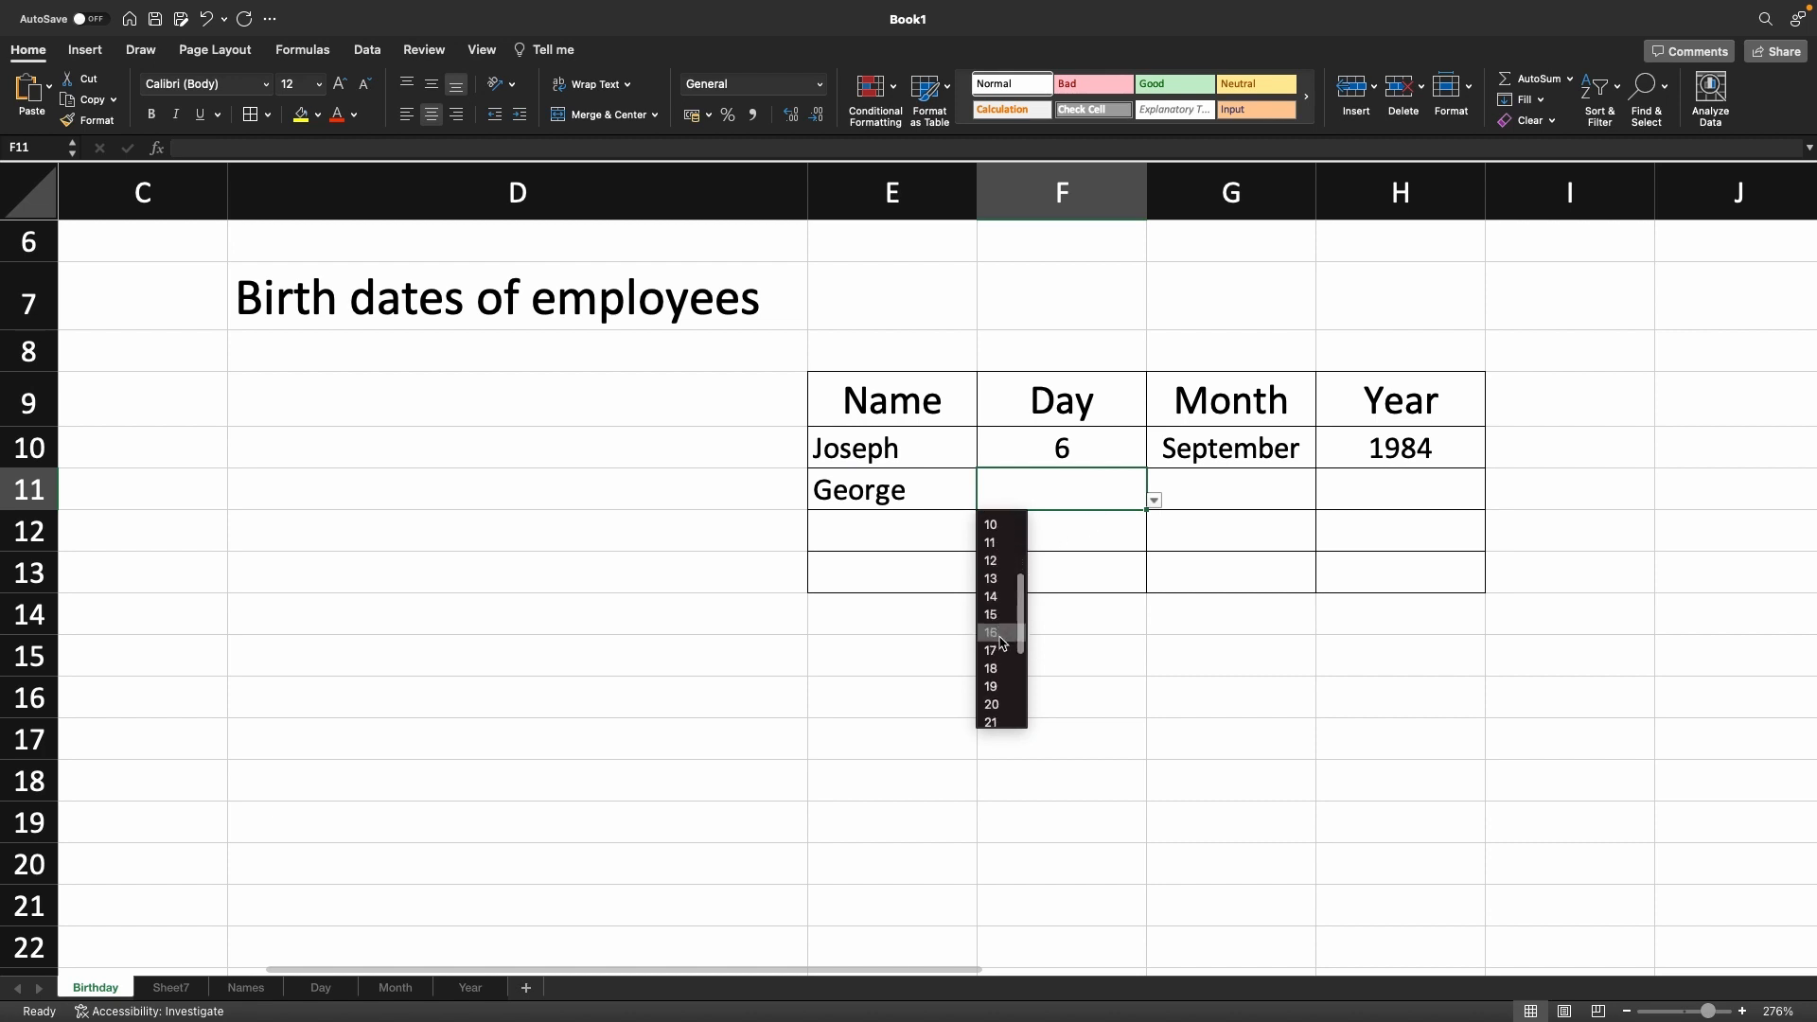
click(1001, 636)
Choose the second employee's birth month in G11 and birth year in H11 from their drop-down lists
click(1255, 499)
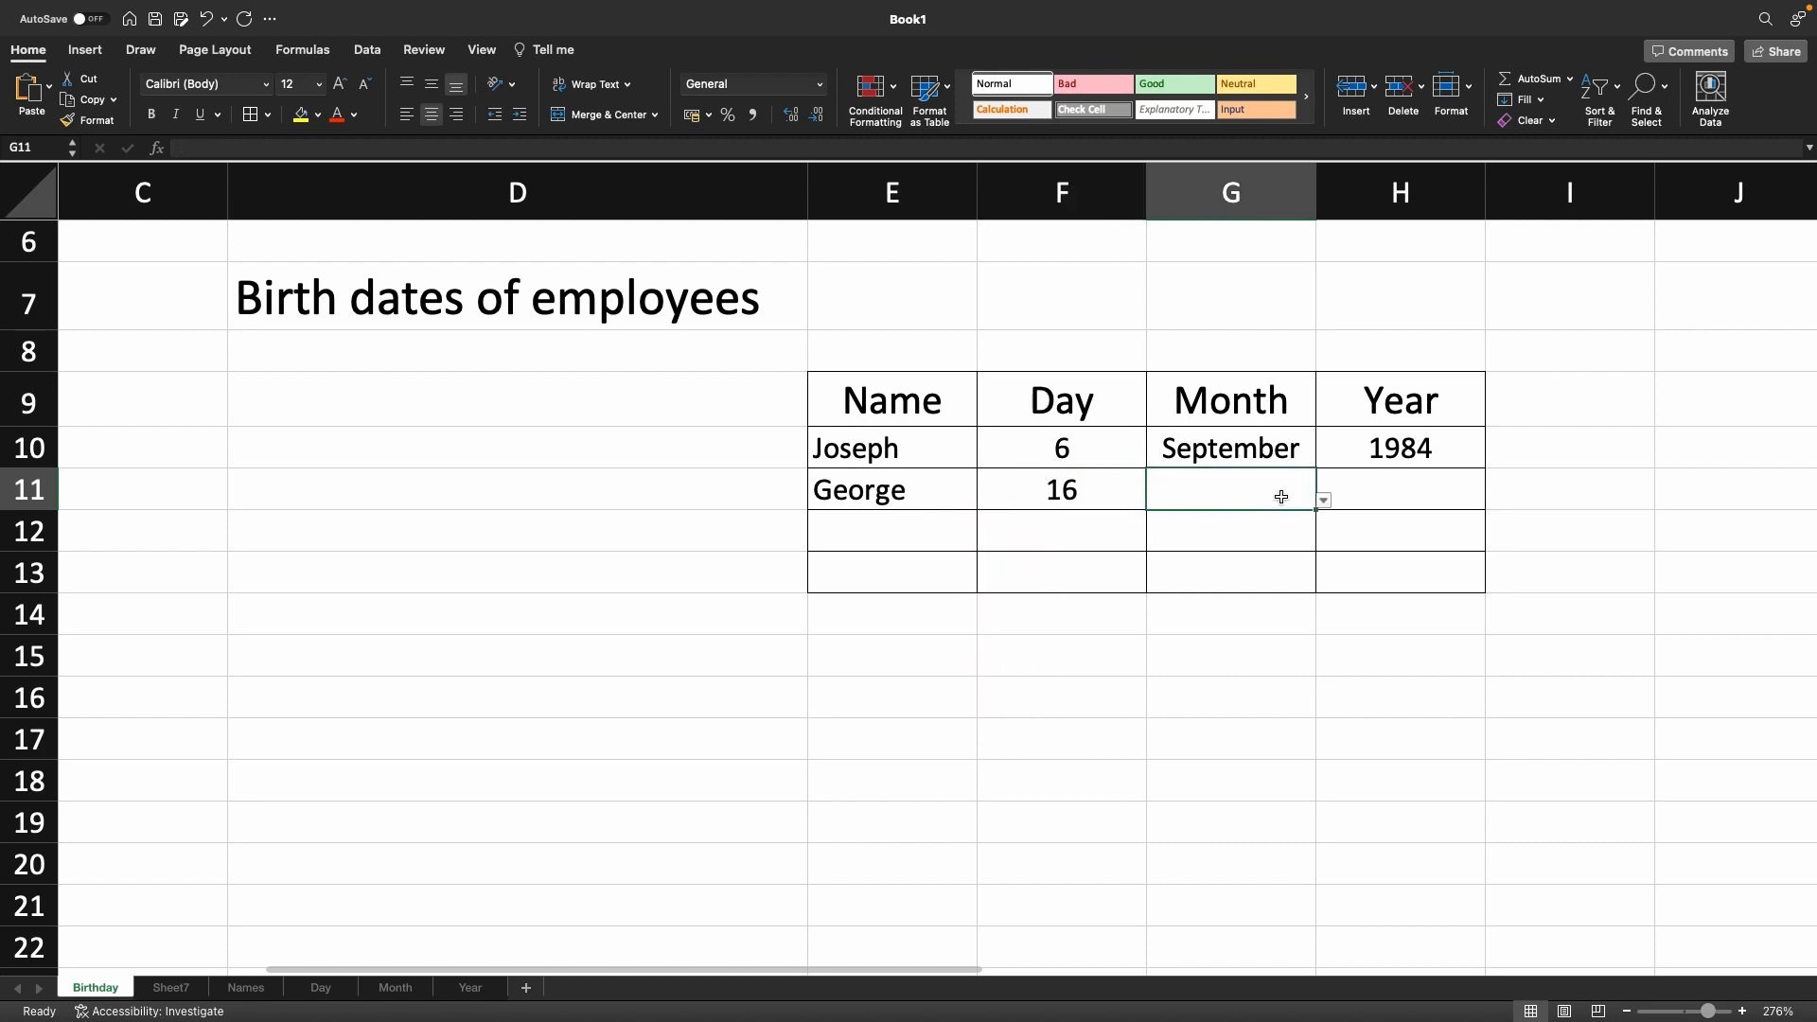
click(1323, 502)
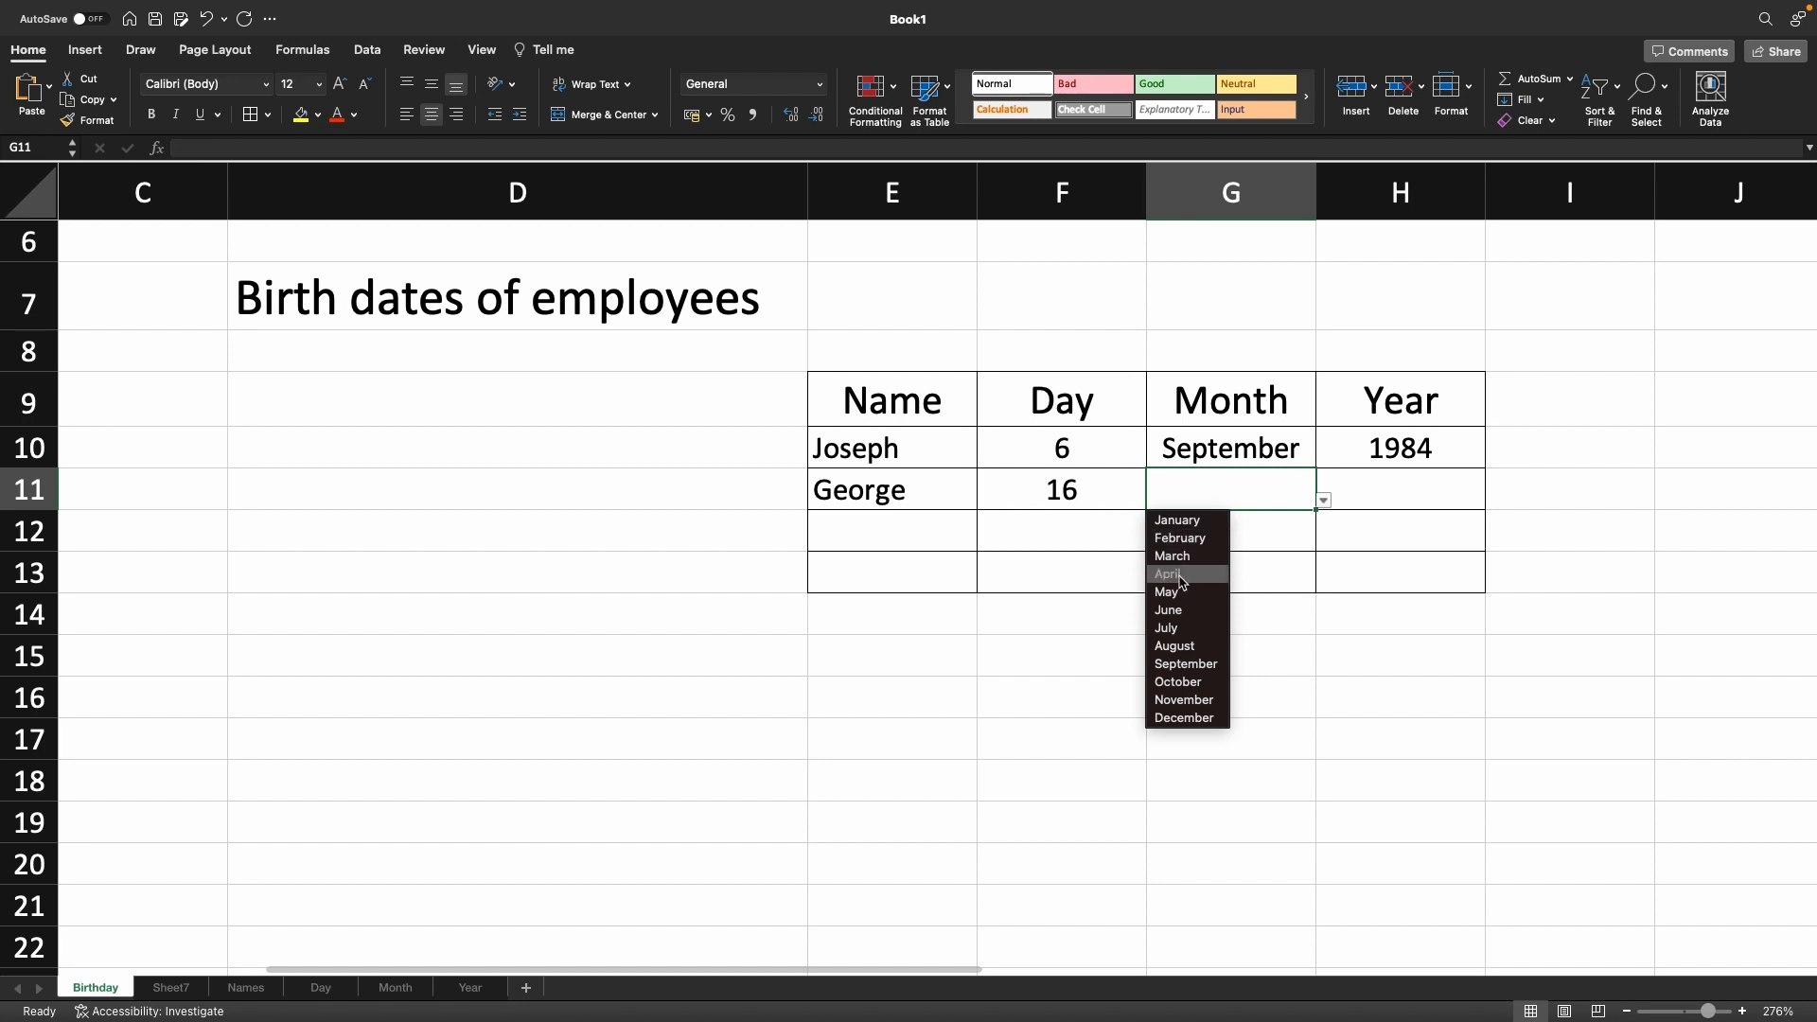
click(1180, 647)
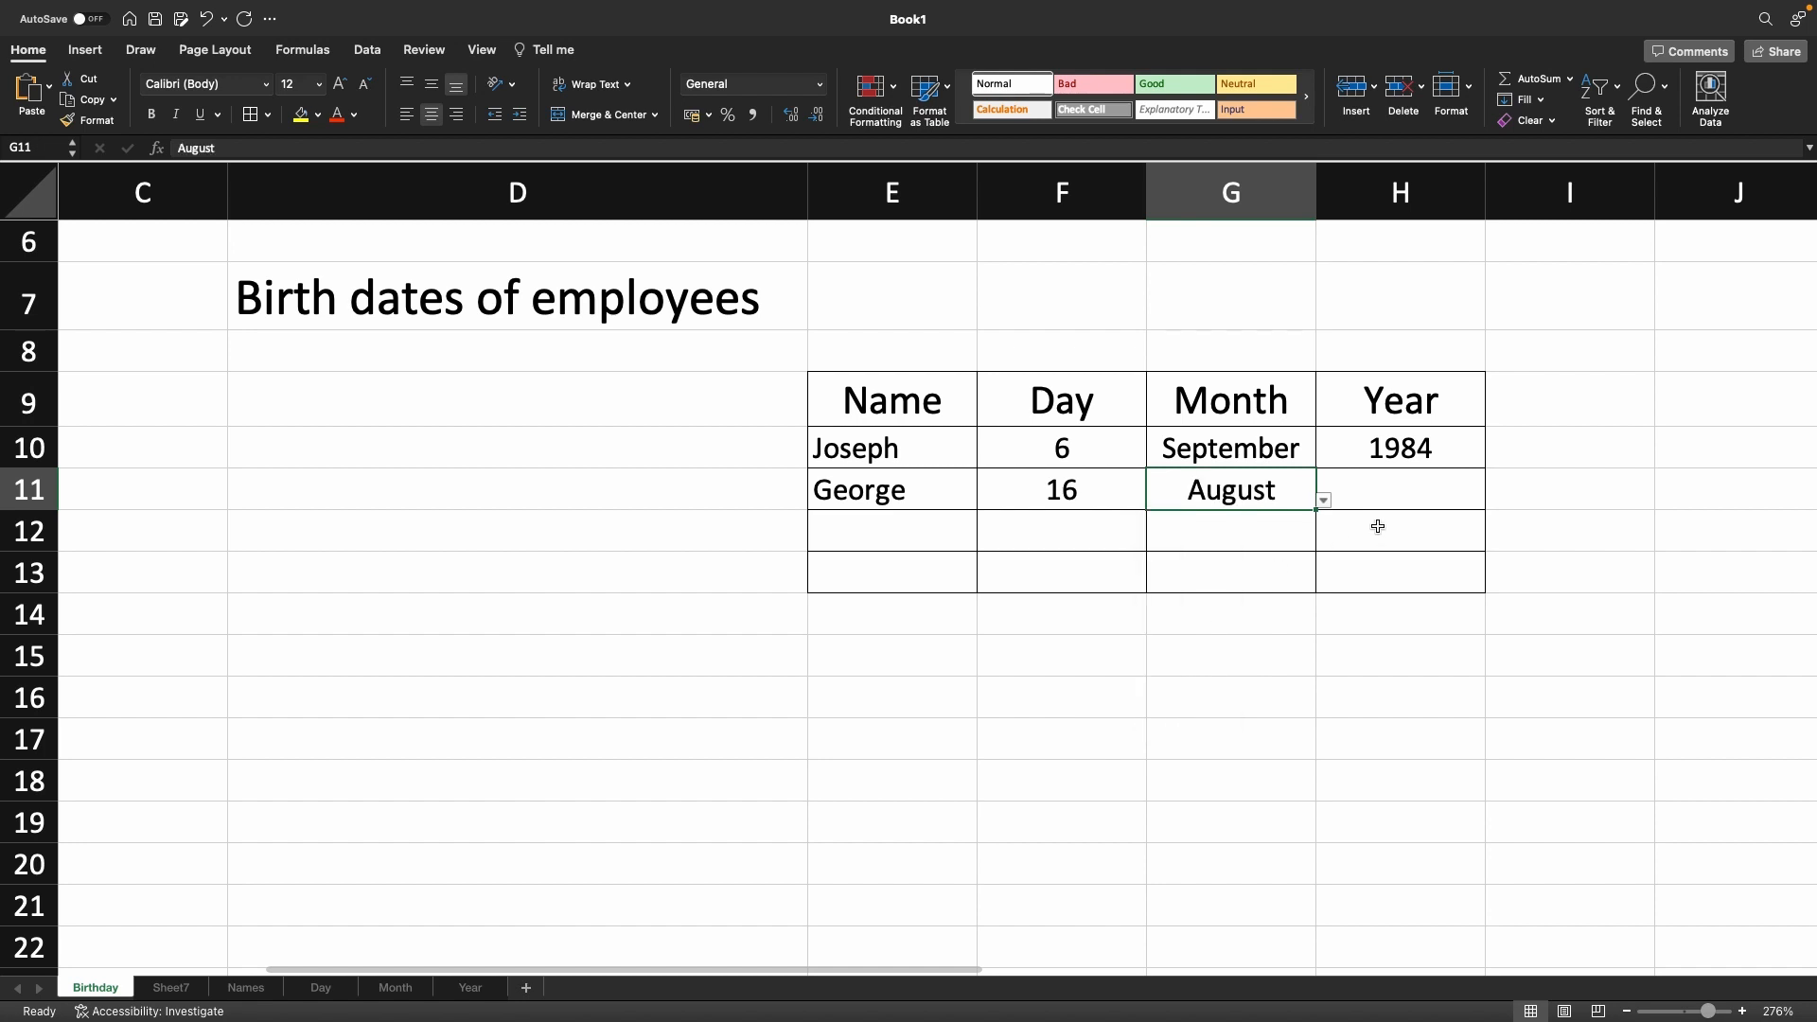
click(1404, 495)
click(1493, 501)
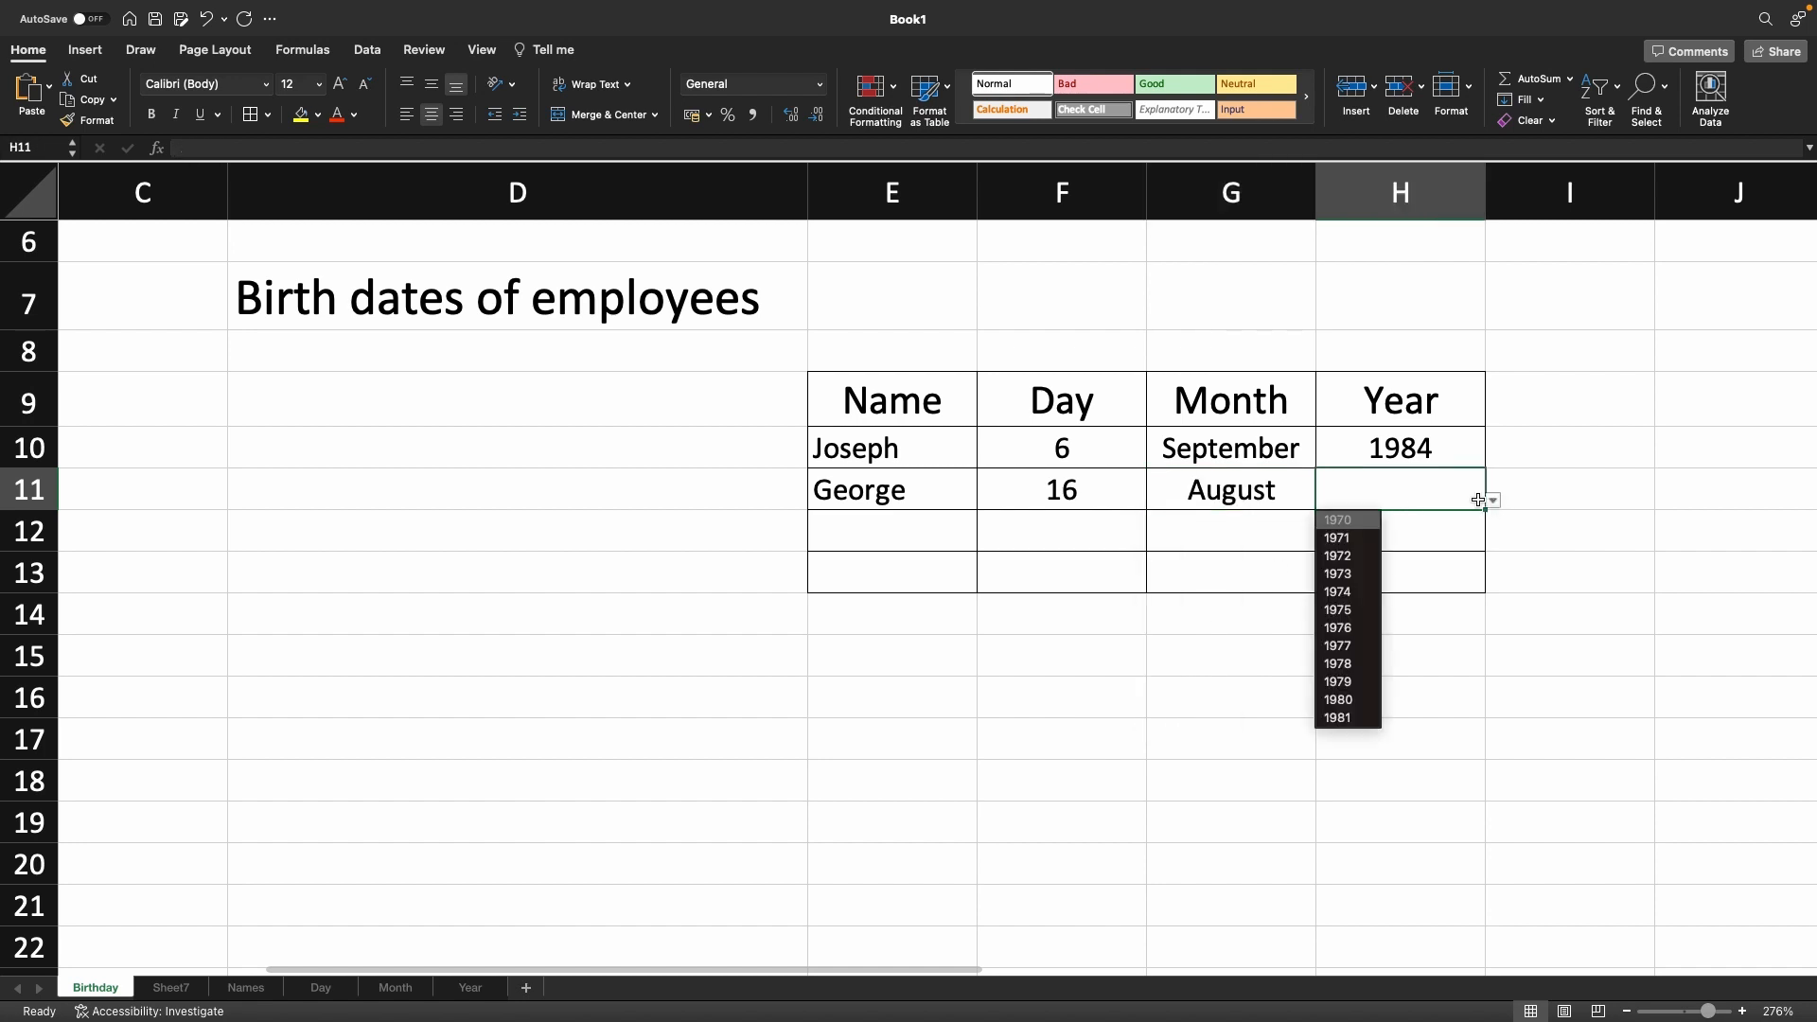
scroll(1340, 603, down, 3)
scroll(1340, 603, down, 3)
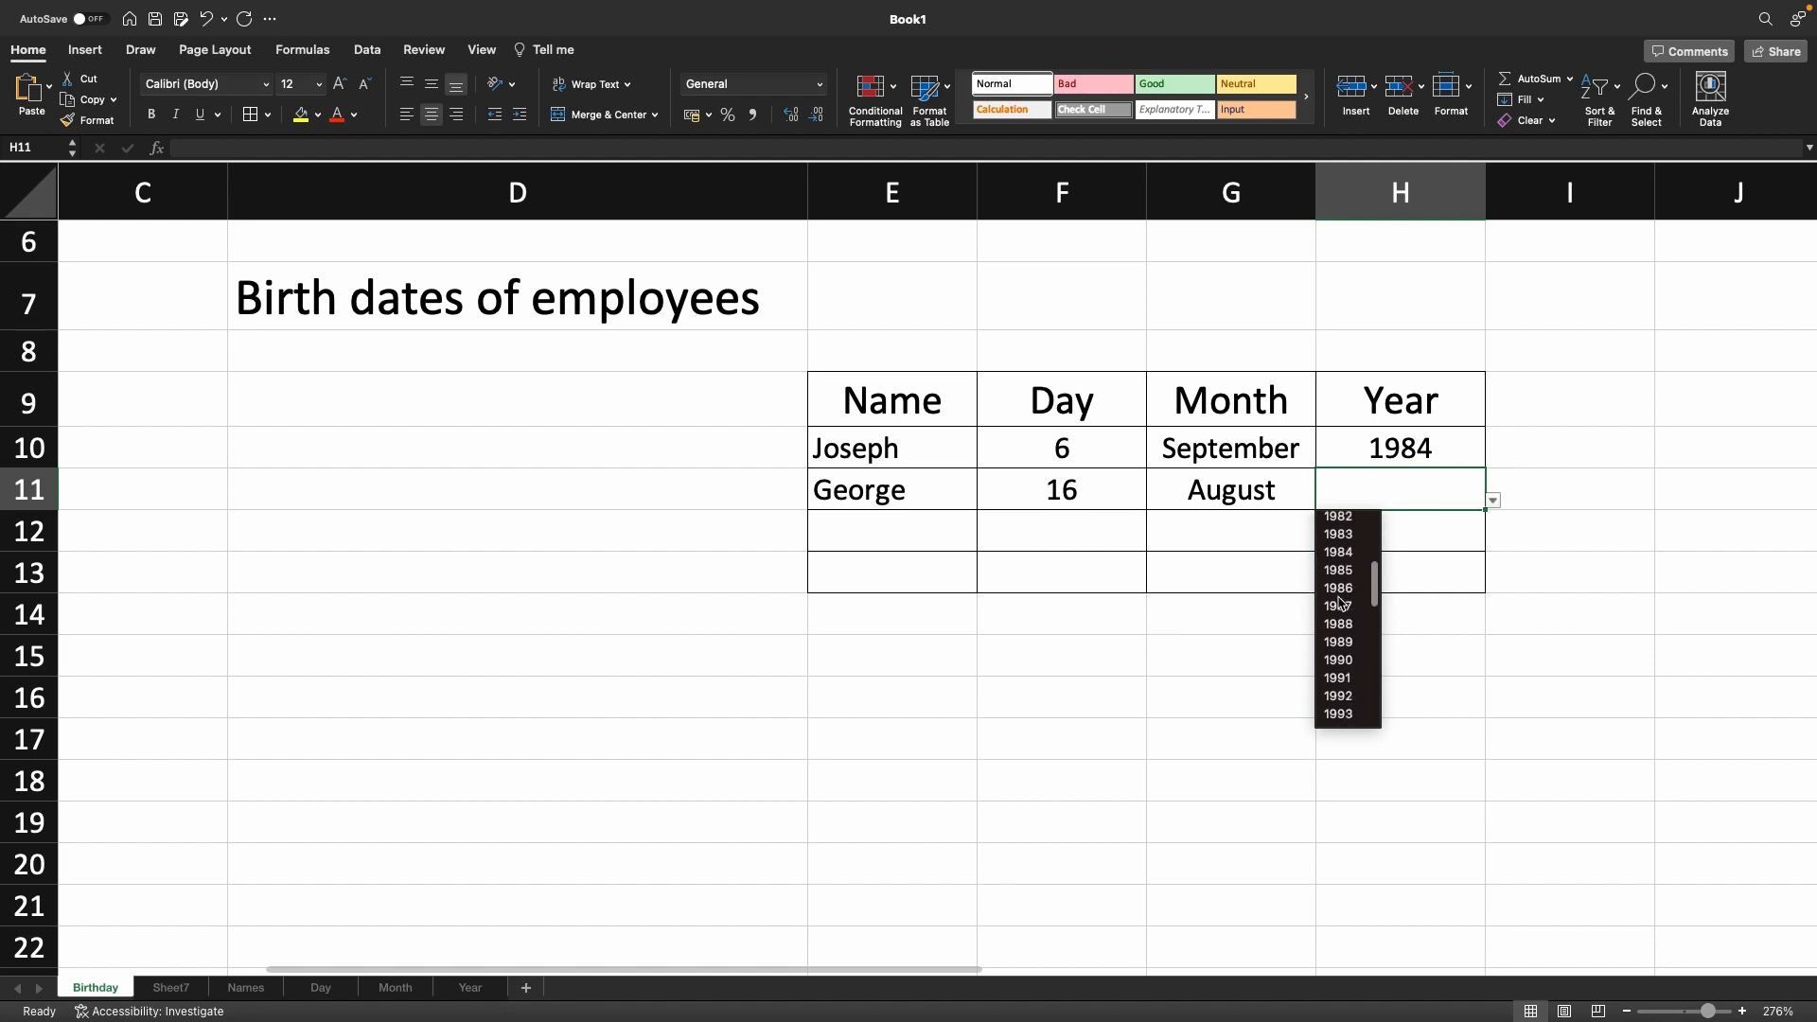
click(1337, 672)
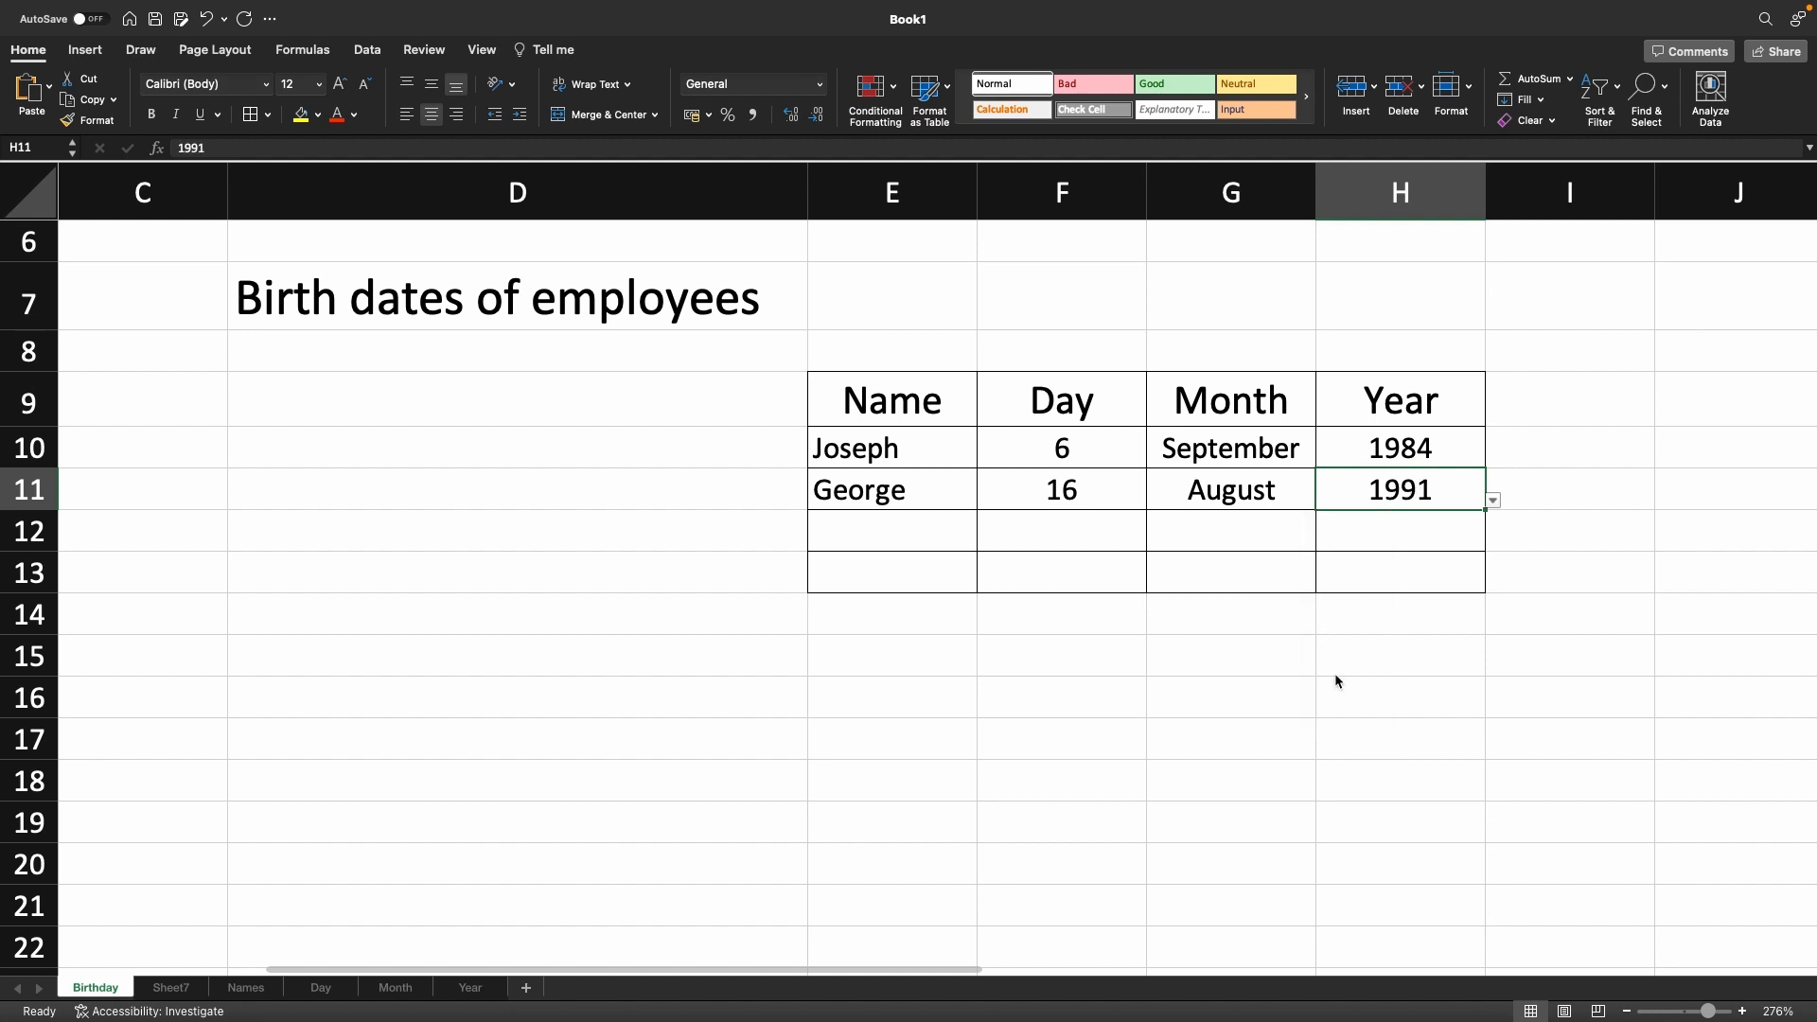
Fill E12 with the first employee name in its drop-down and choose that employee's birth day in F12
click(939, 532)
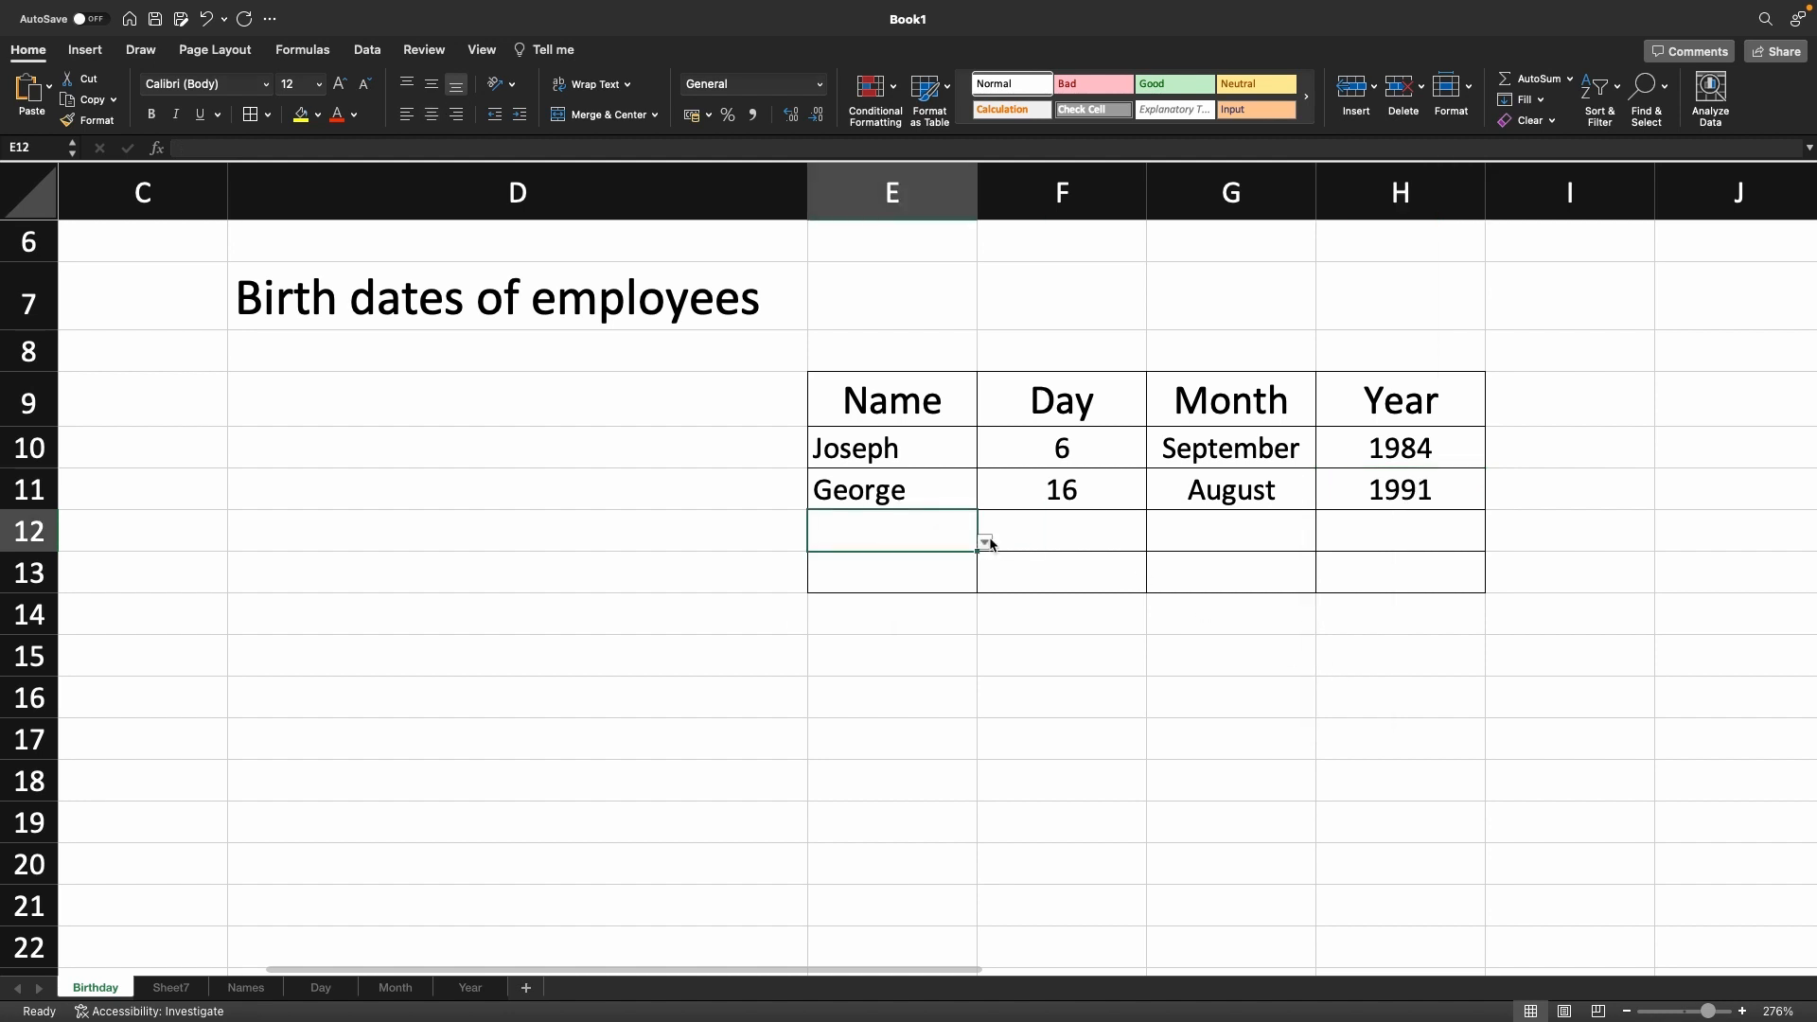
click(985, 542)
click(862, 570)
click(1055, 528)
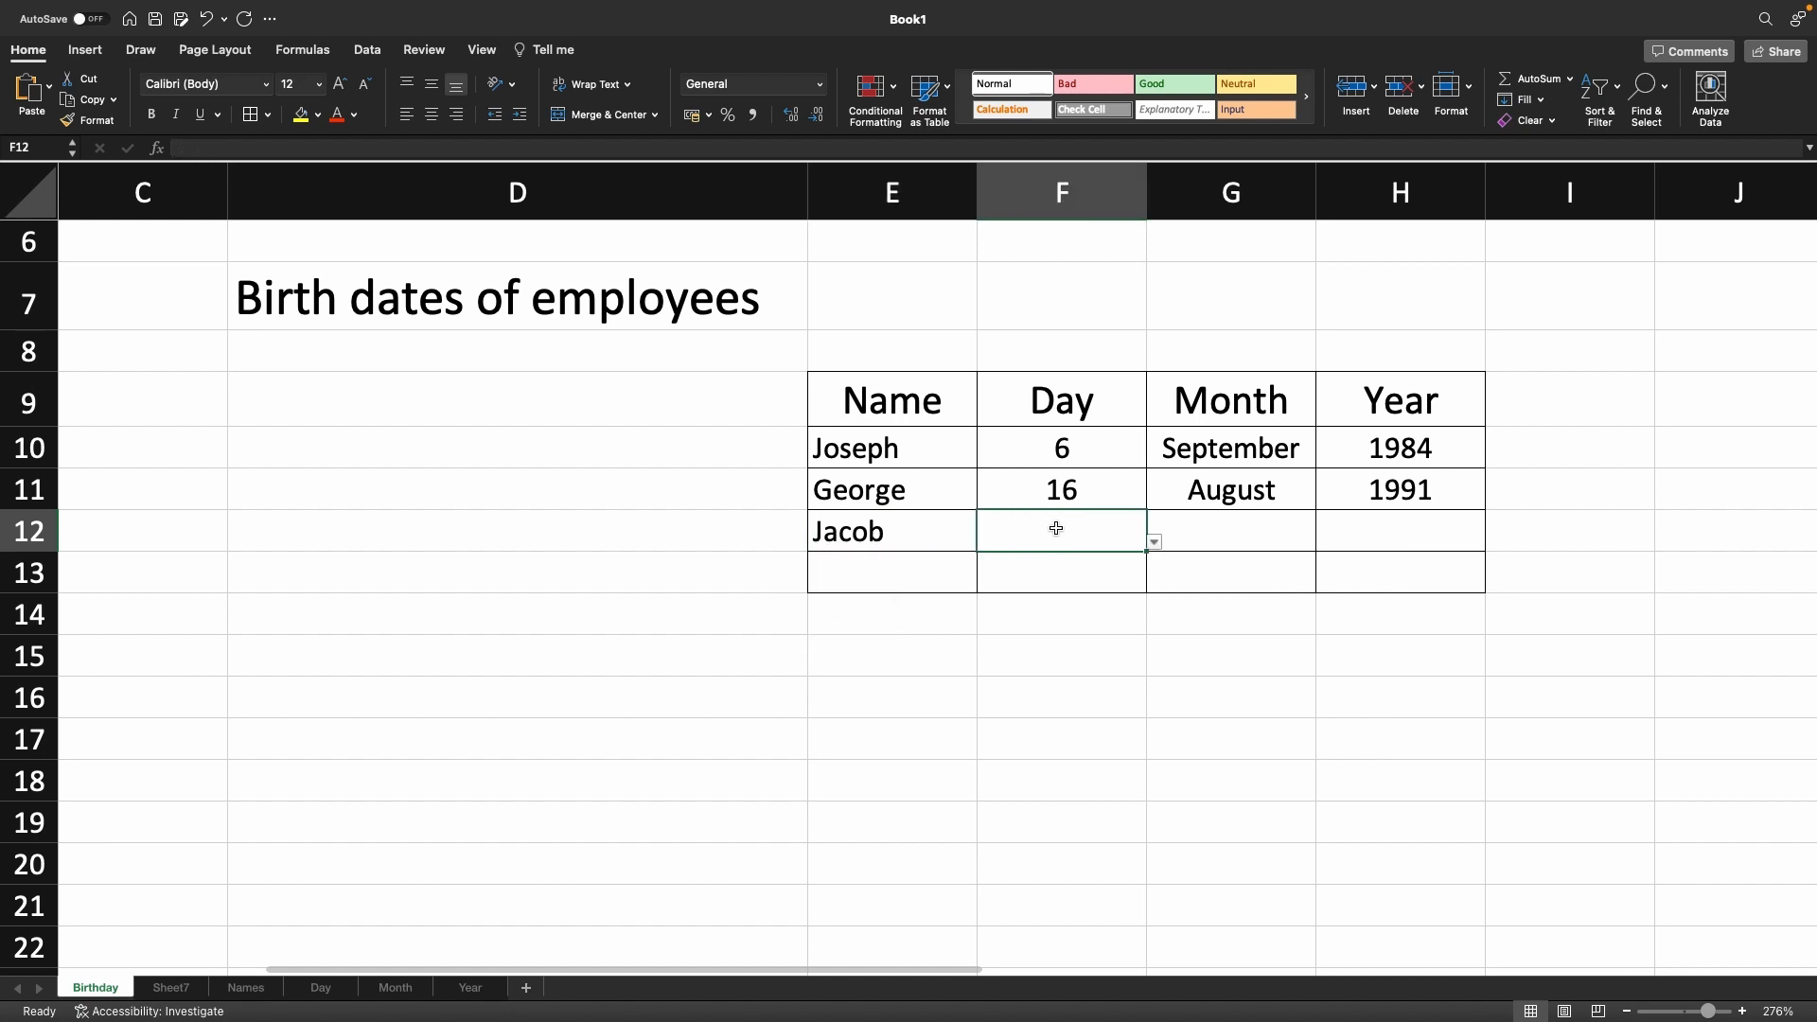
click(1155, 543)
scroll(1001, 643, down, 5)
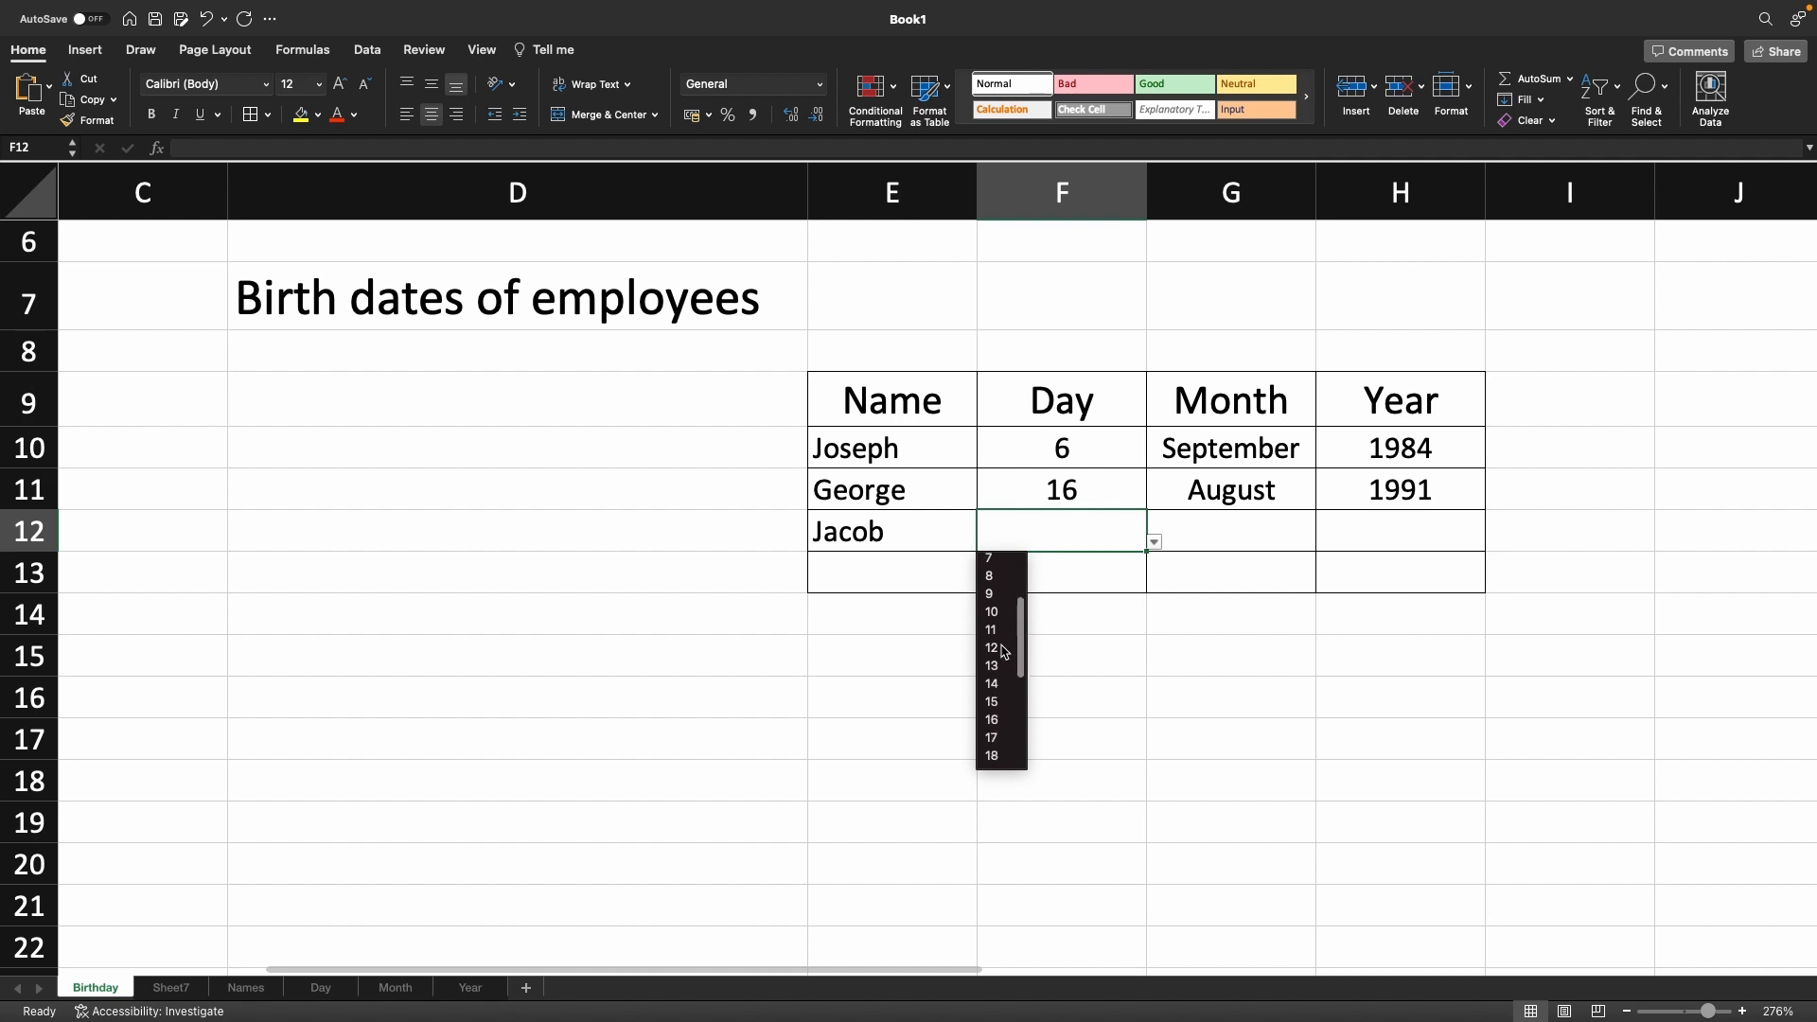
click(1001, 715)
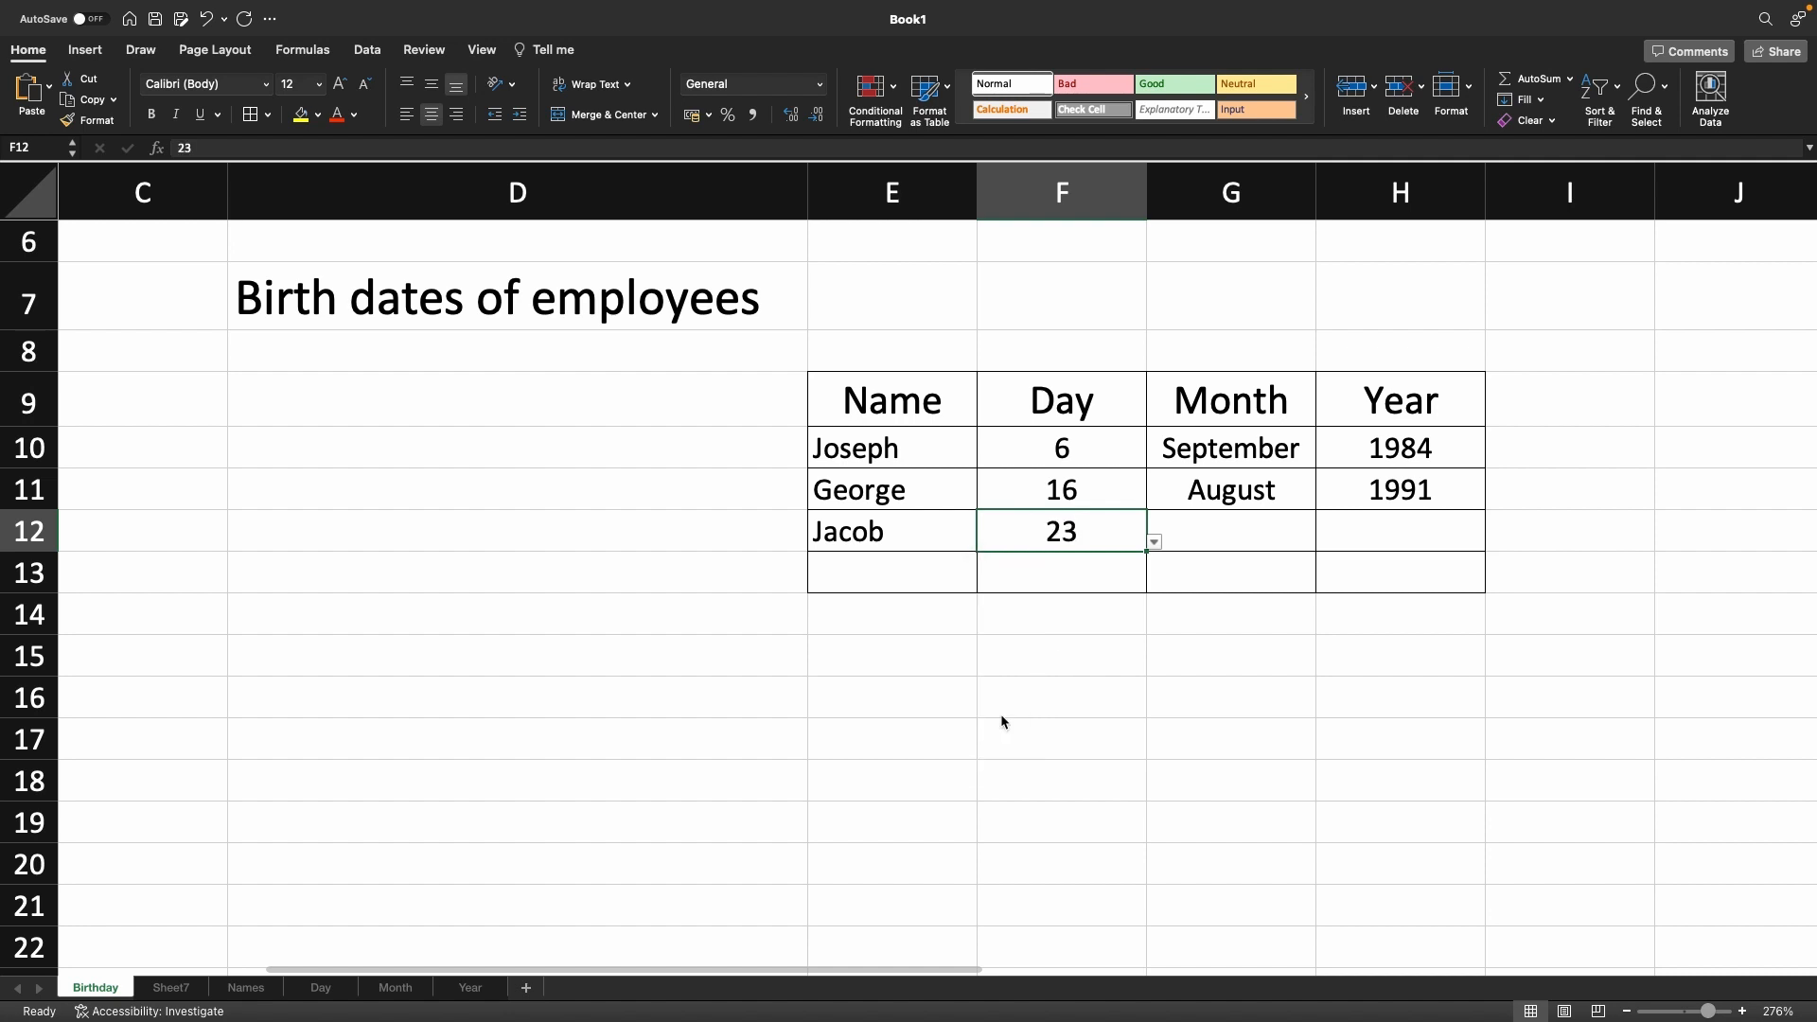
Choose the third employee's birth month in G12 and birth year in H12 from their drop-down lists
click(1216, 550)
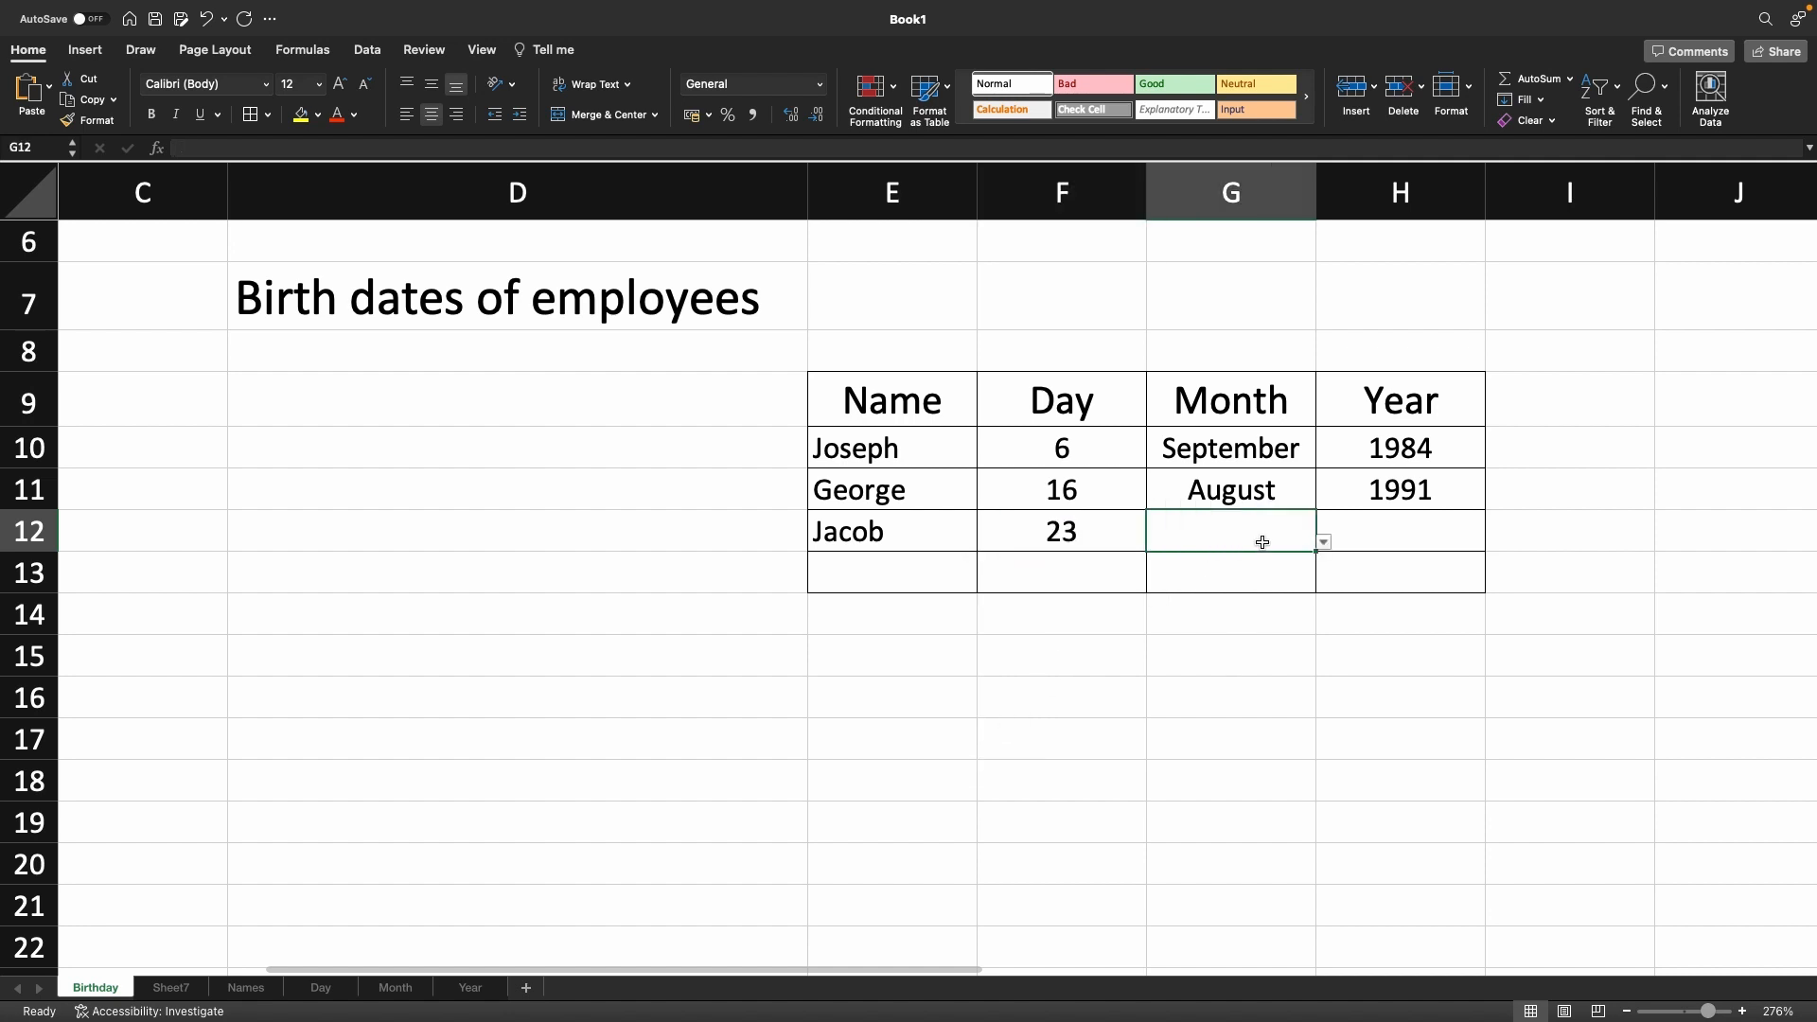
click(1323, 543)
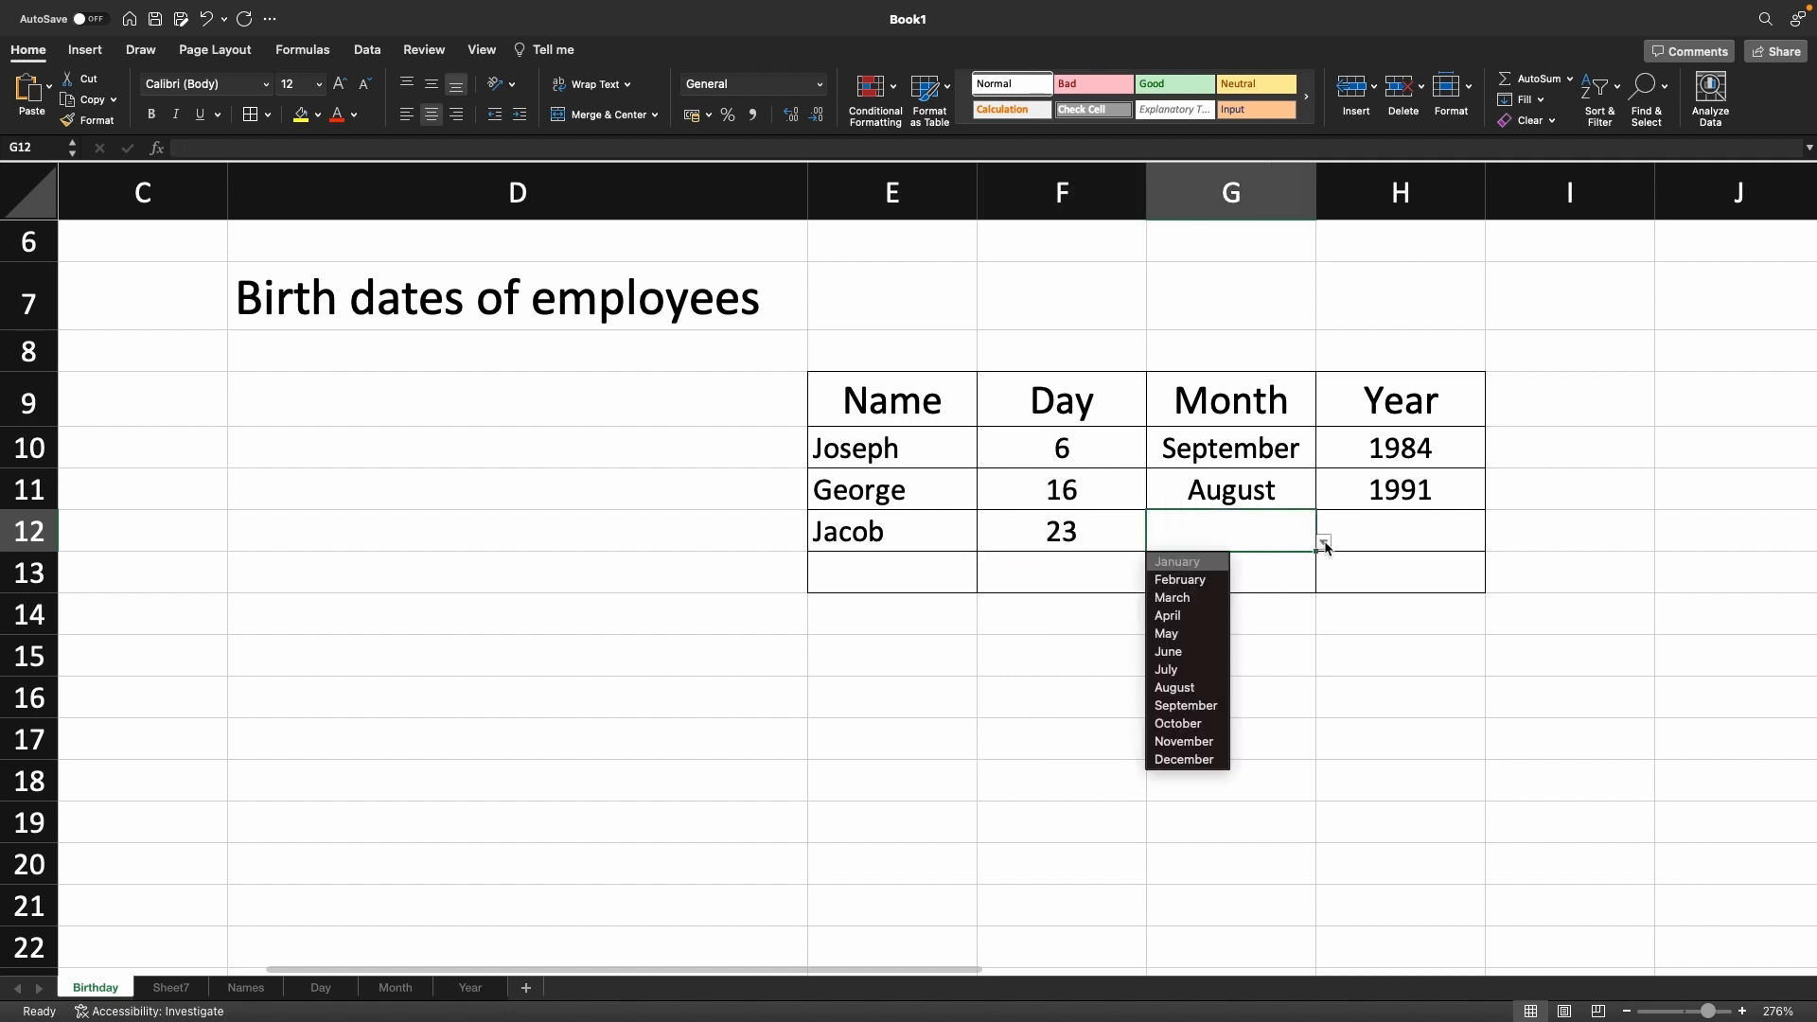
click(1186, 580)
click(1430, 525)
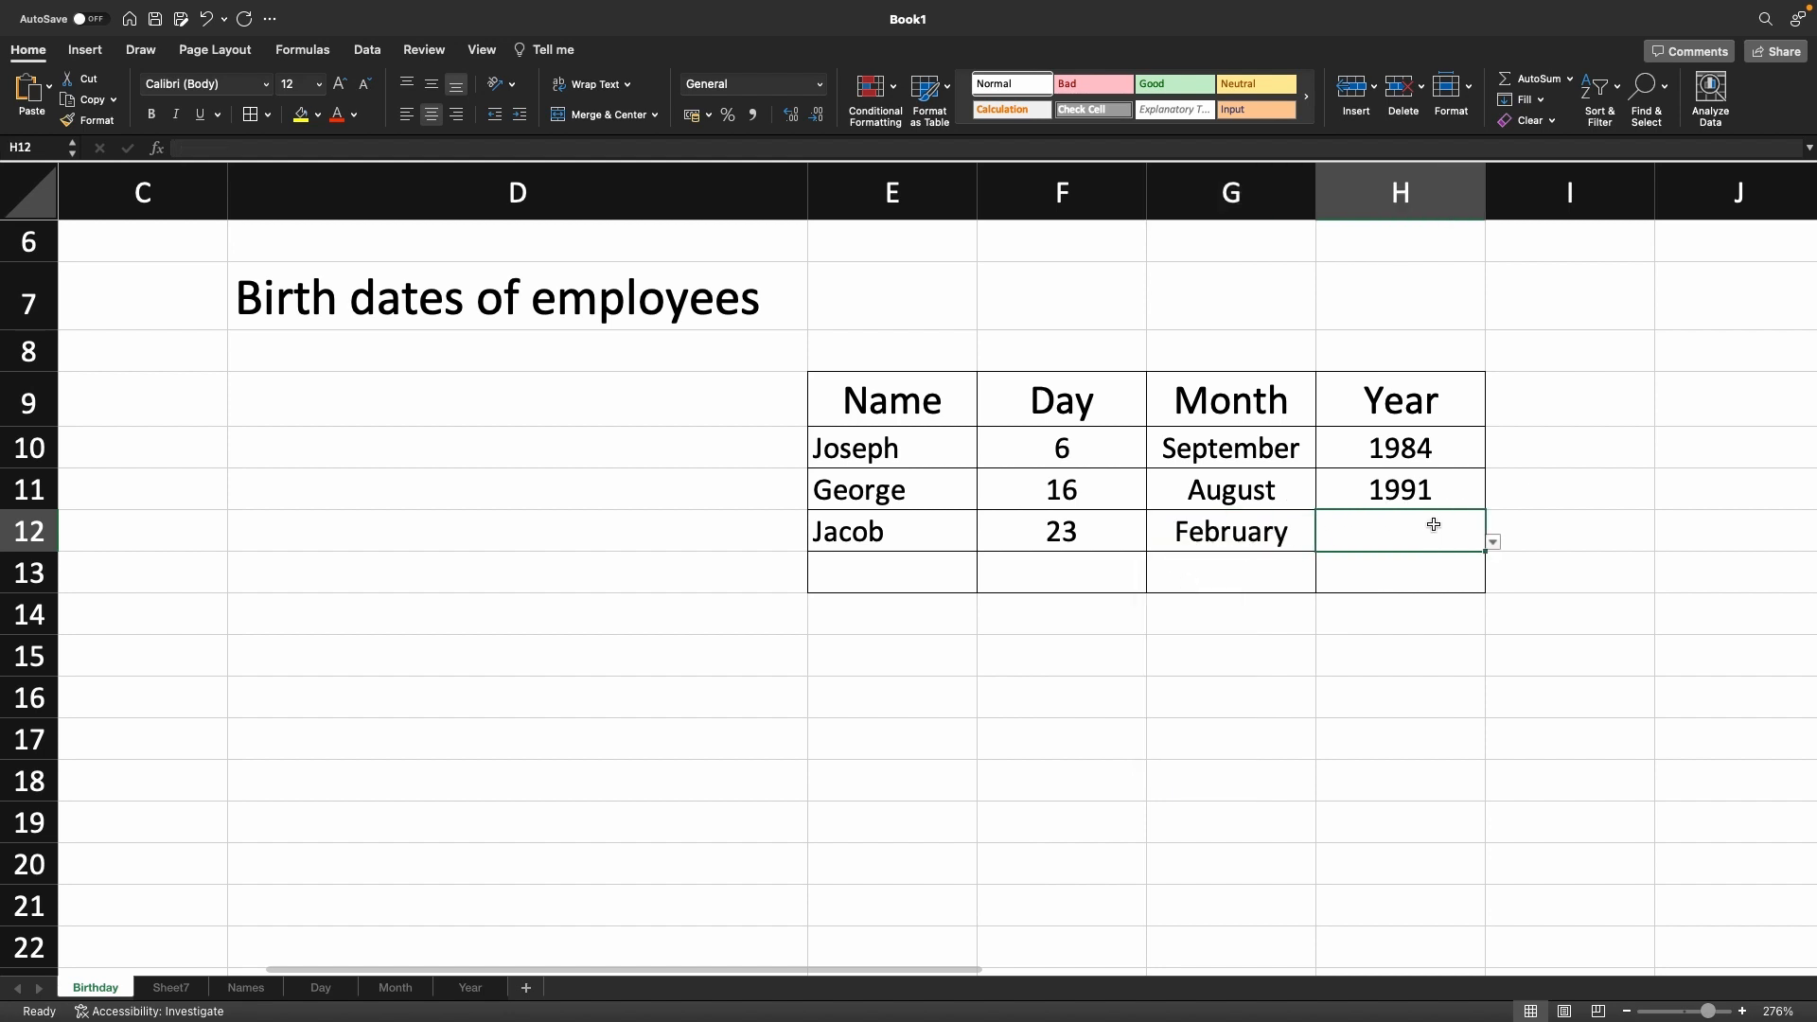
click(1492, 542)
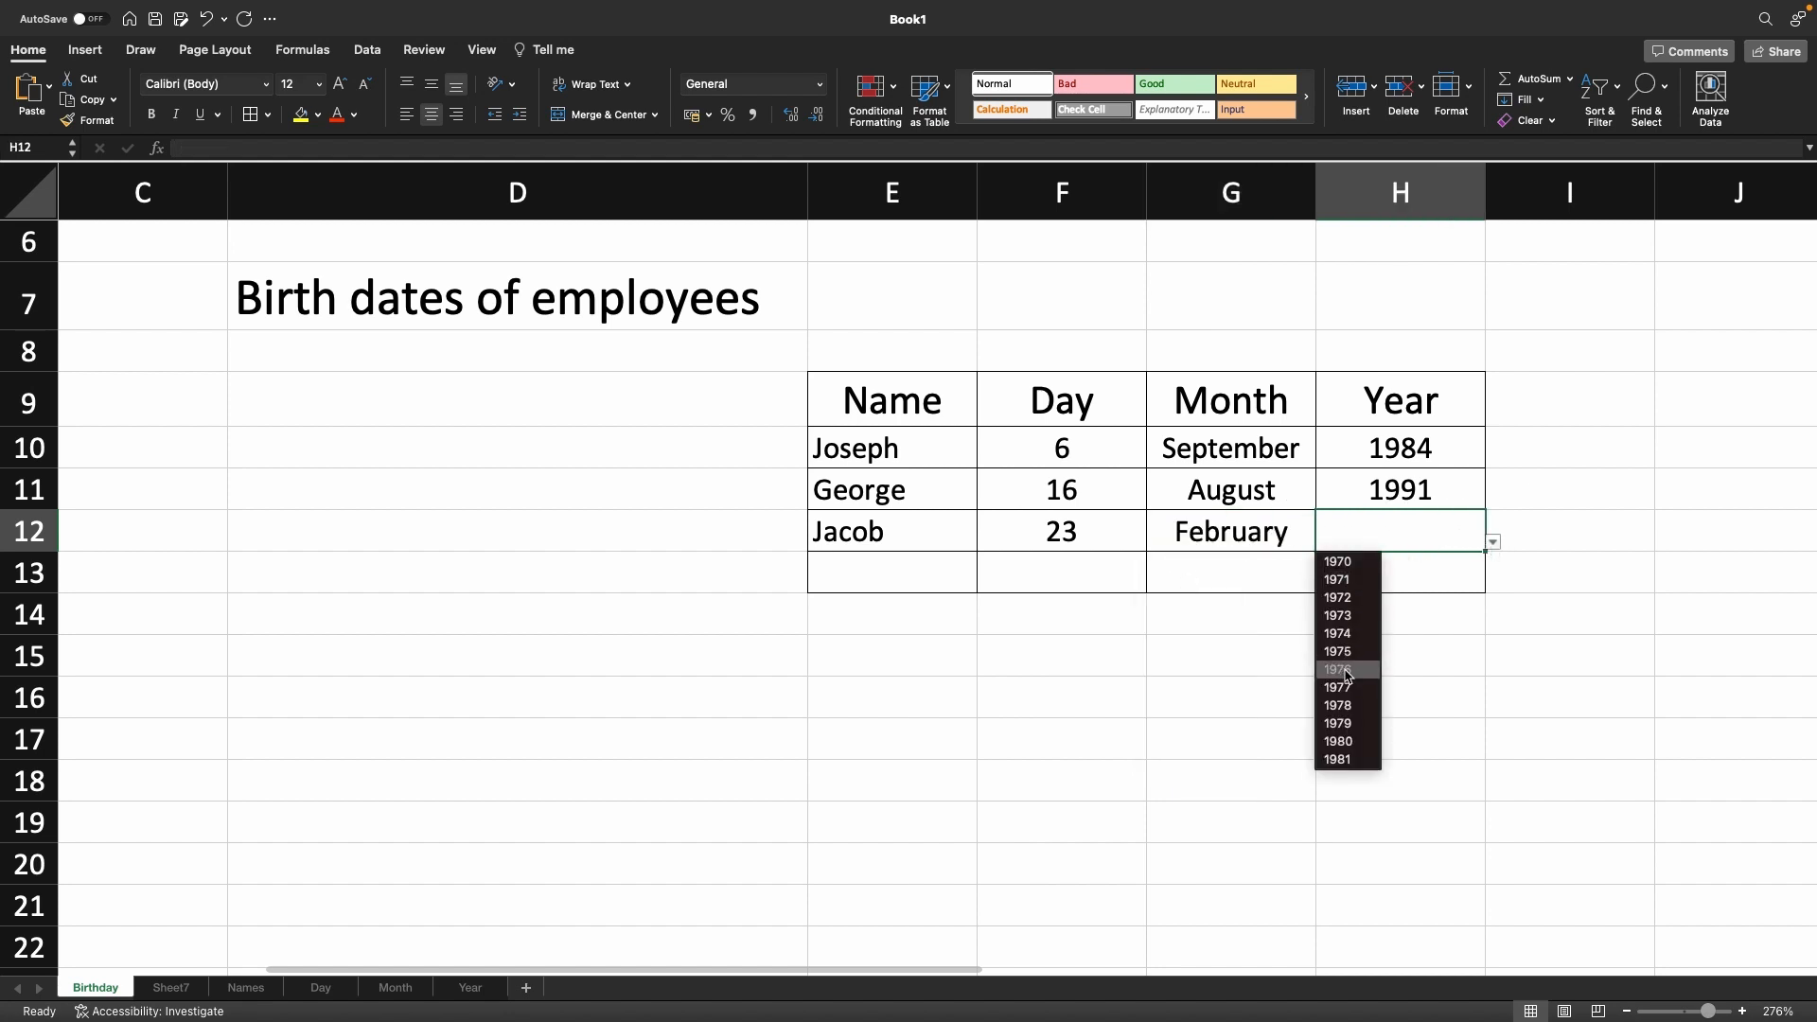
scroll(1348, 663, down, 5)
scroll(1347, 675, down, 1)
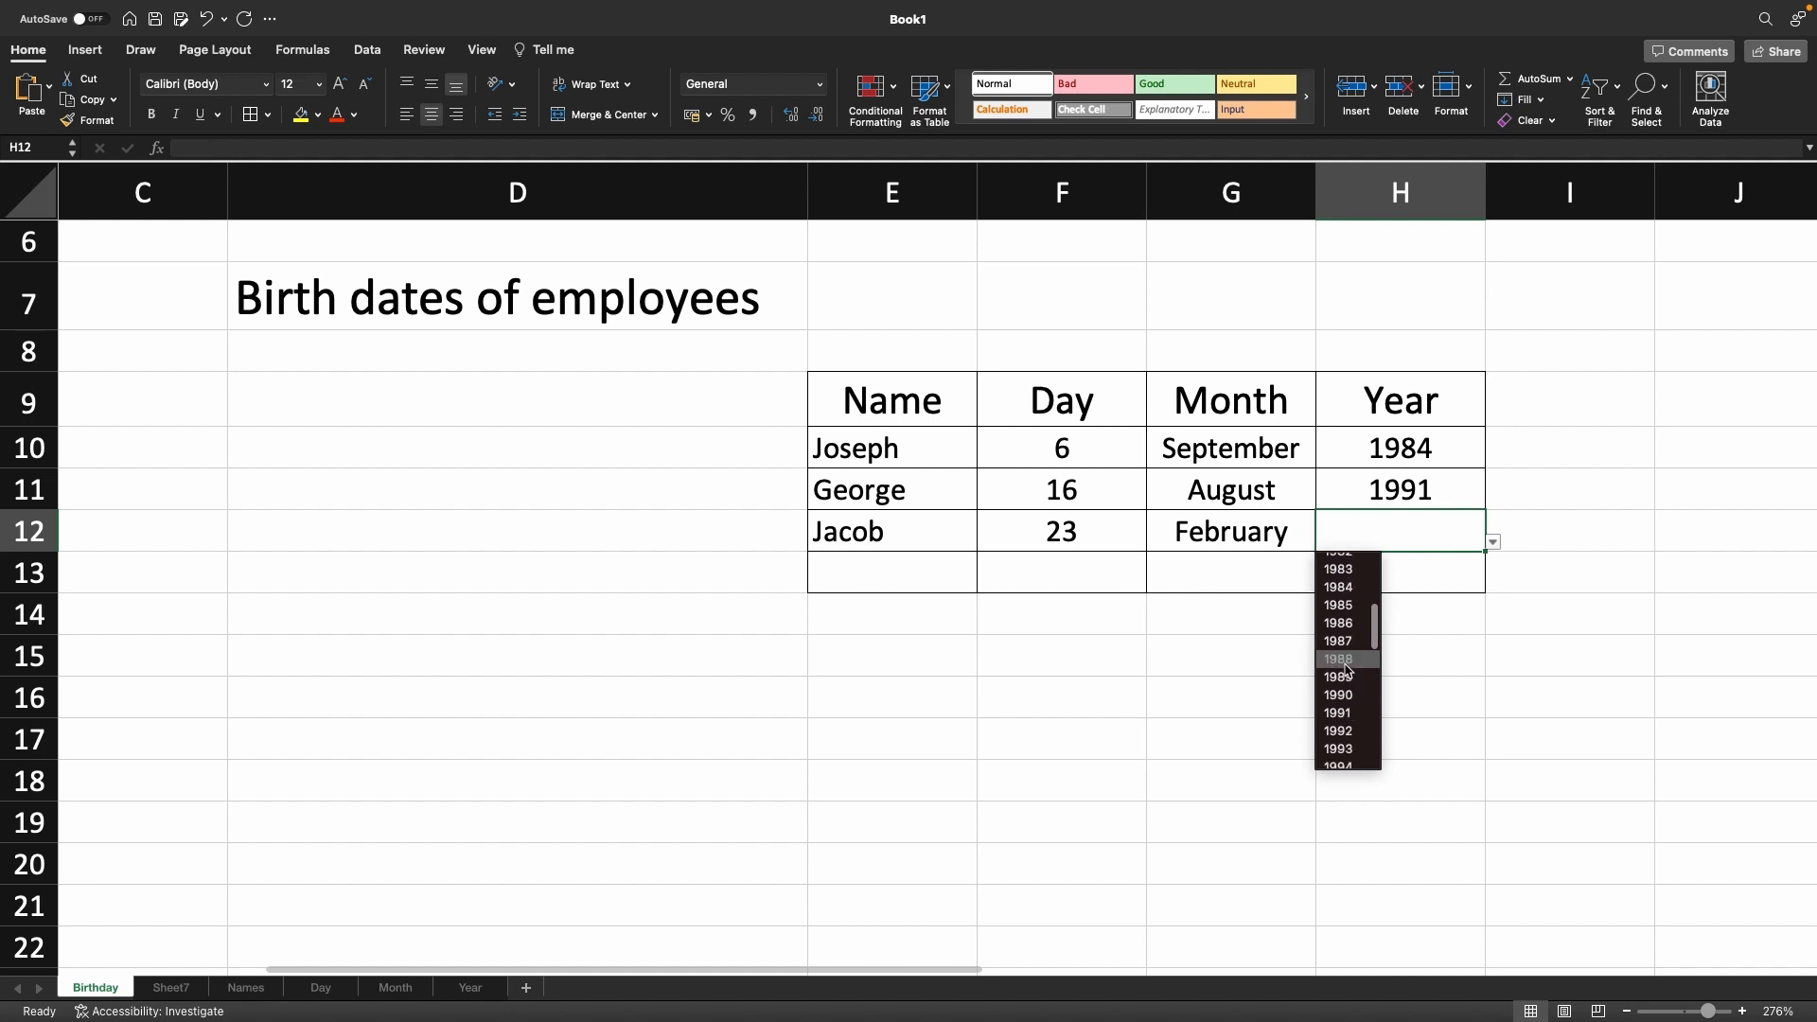
click(1346, 662)
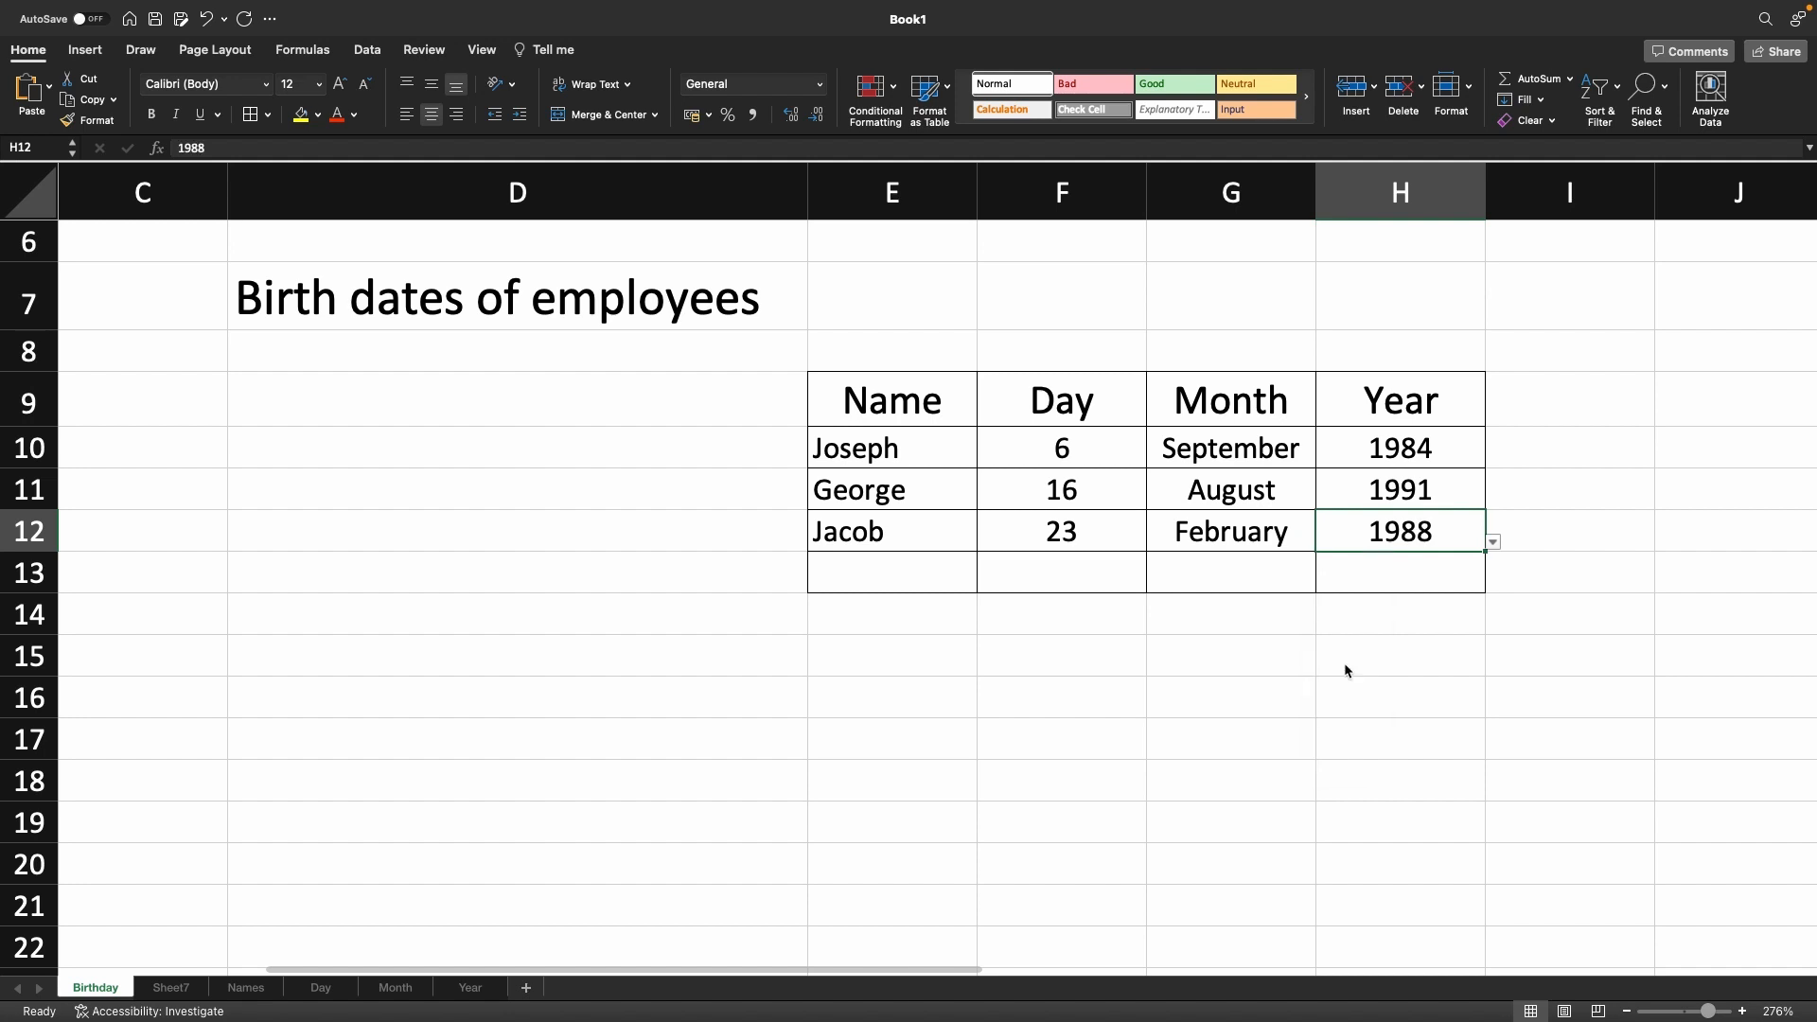
Fill E13 with the last employee name in its drop-down and choose that employee's birth day in F13
click(946, 577)
click(985, 584)
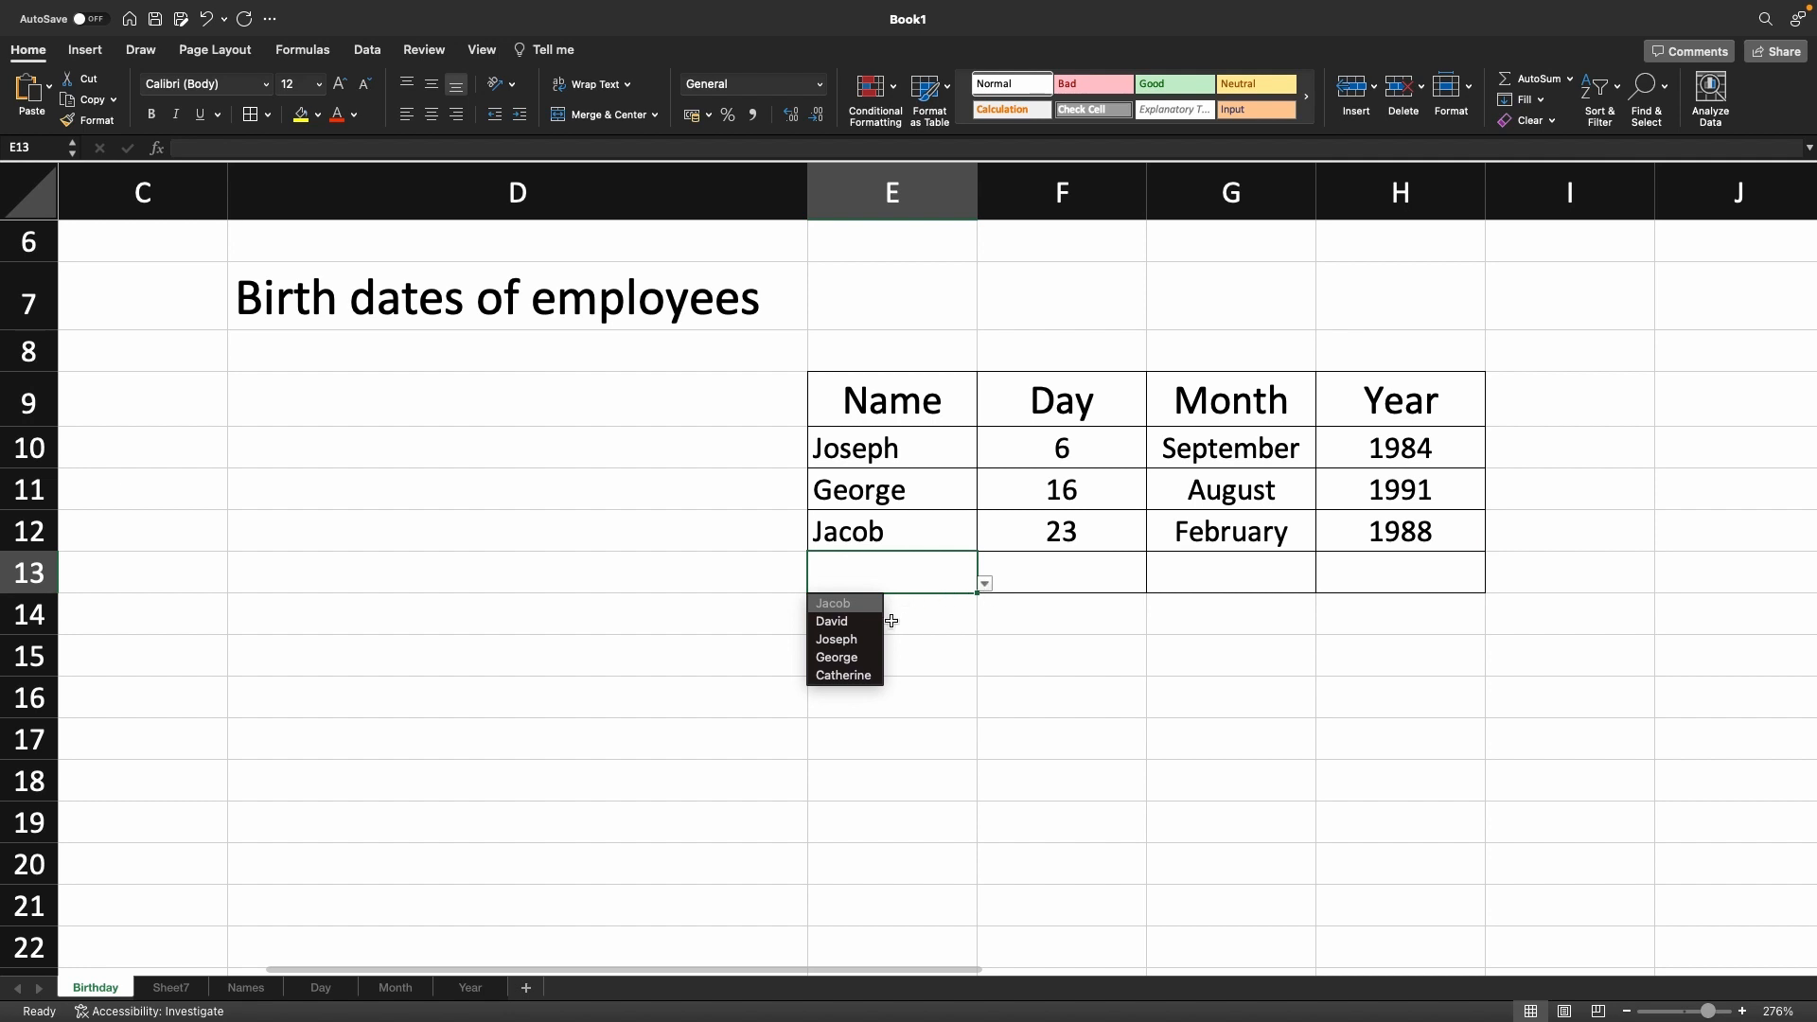
click(862, 675)
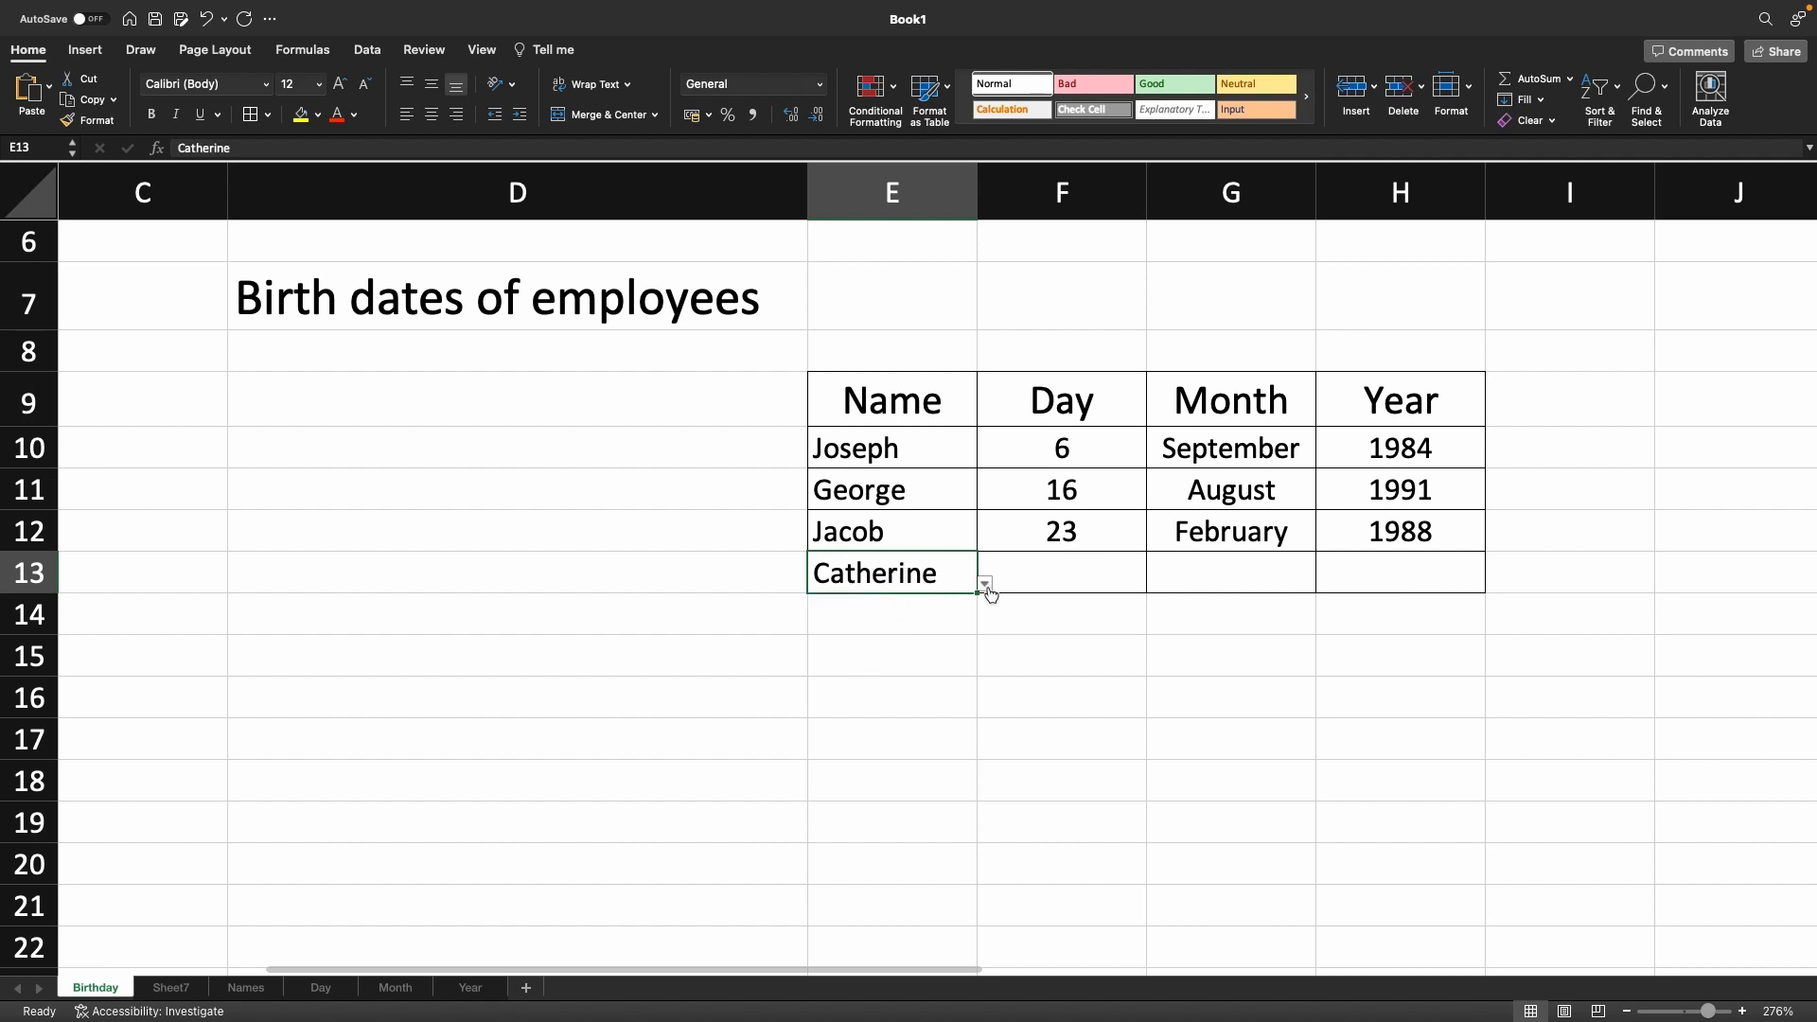
click(1066, 571)
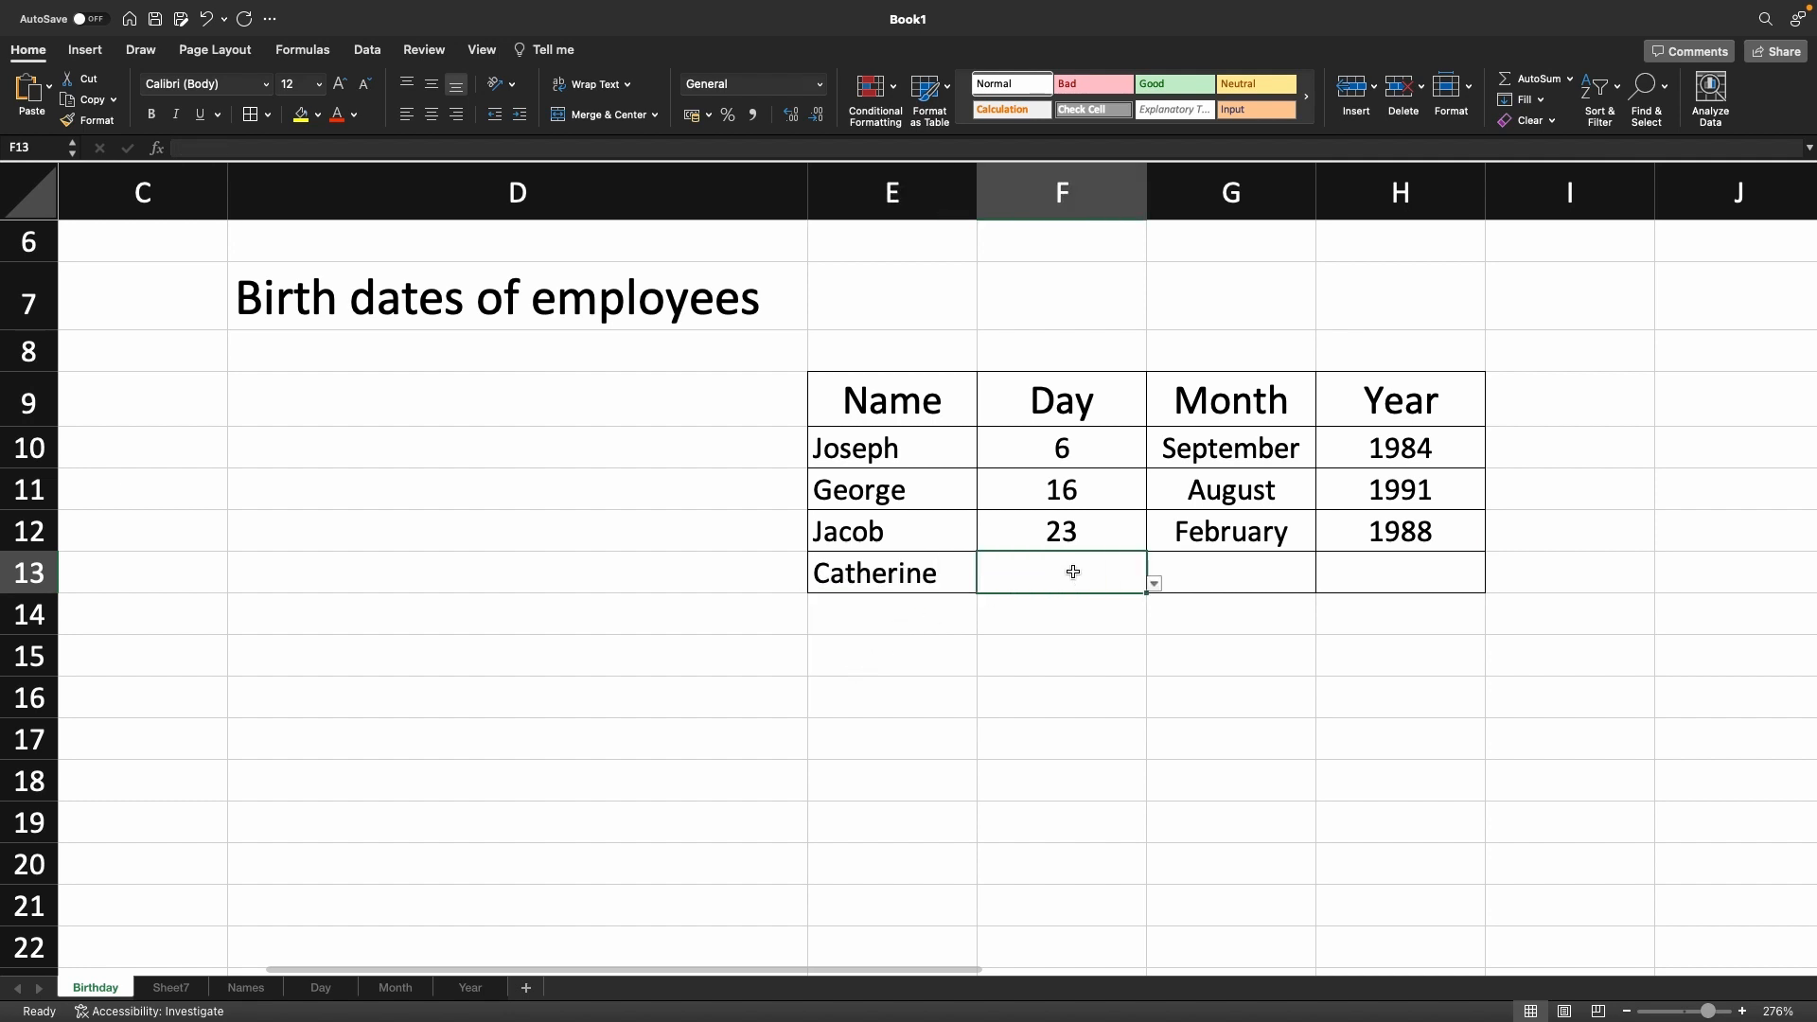
click(1155, 586)
scroll(1009, 716, down, 5)
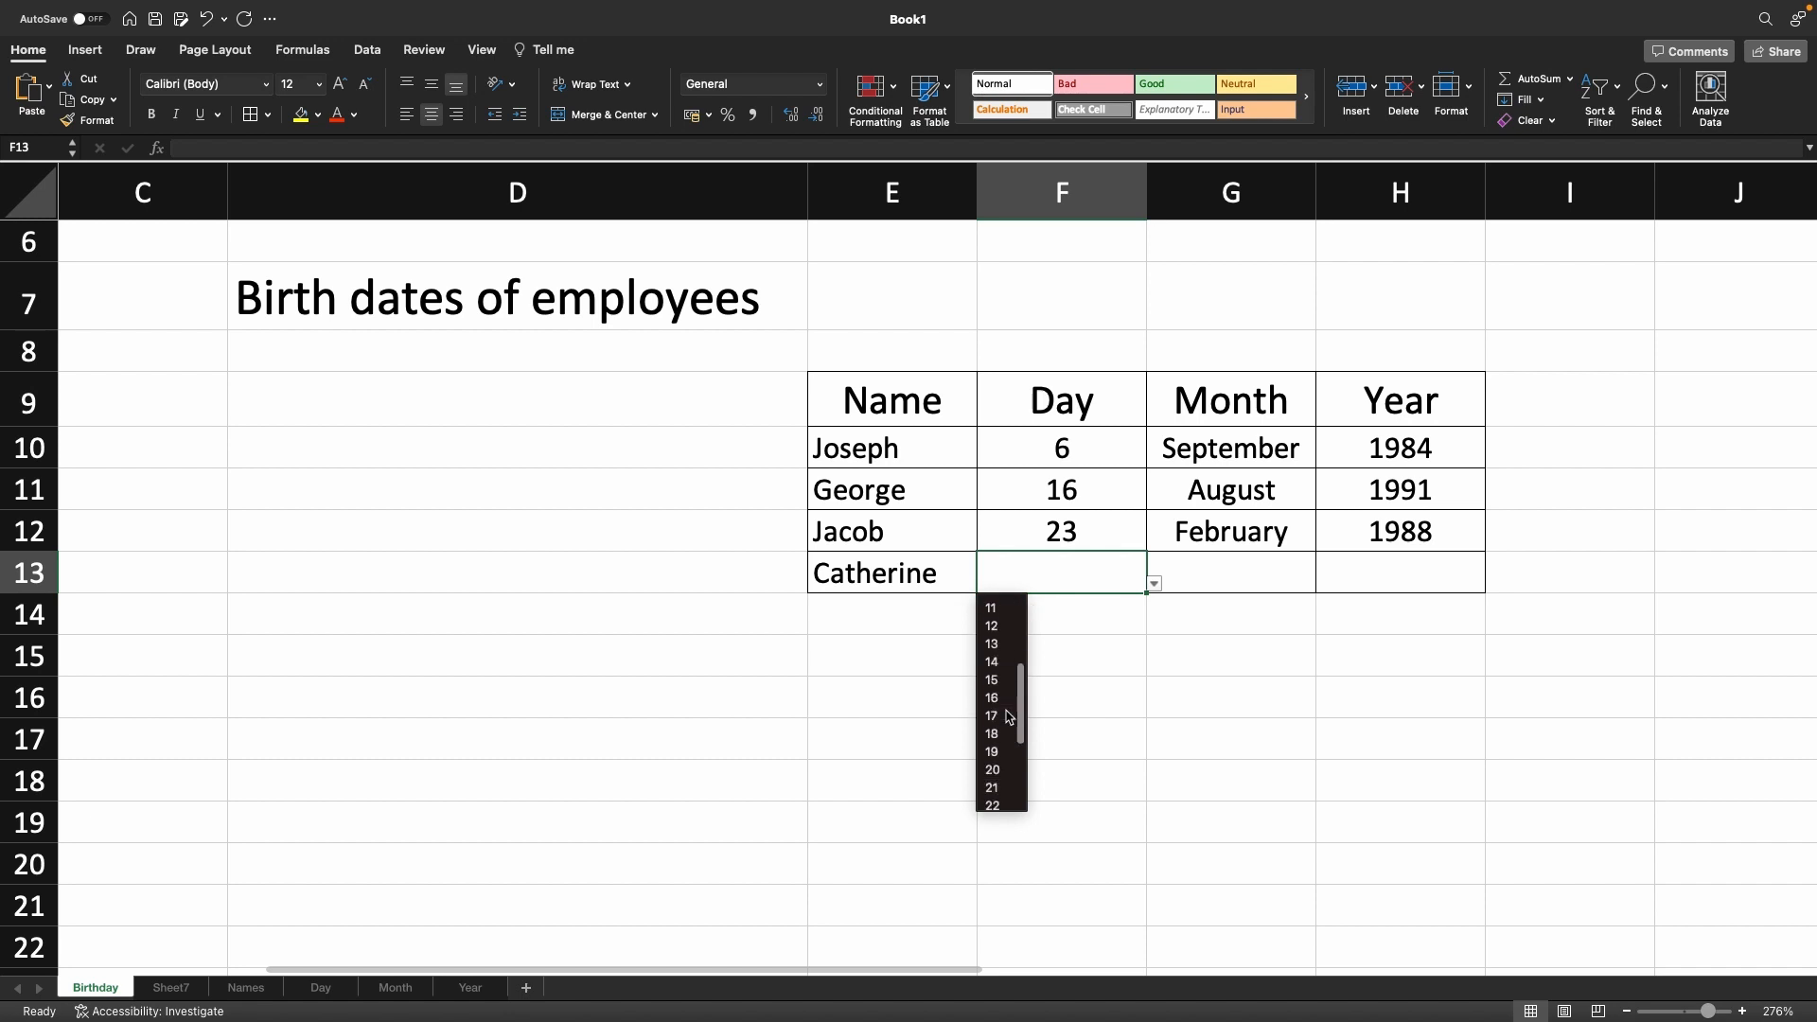
scroll(1009, 716, down, 4)
click(1007, 727)
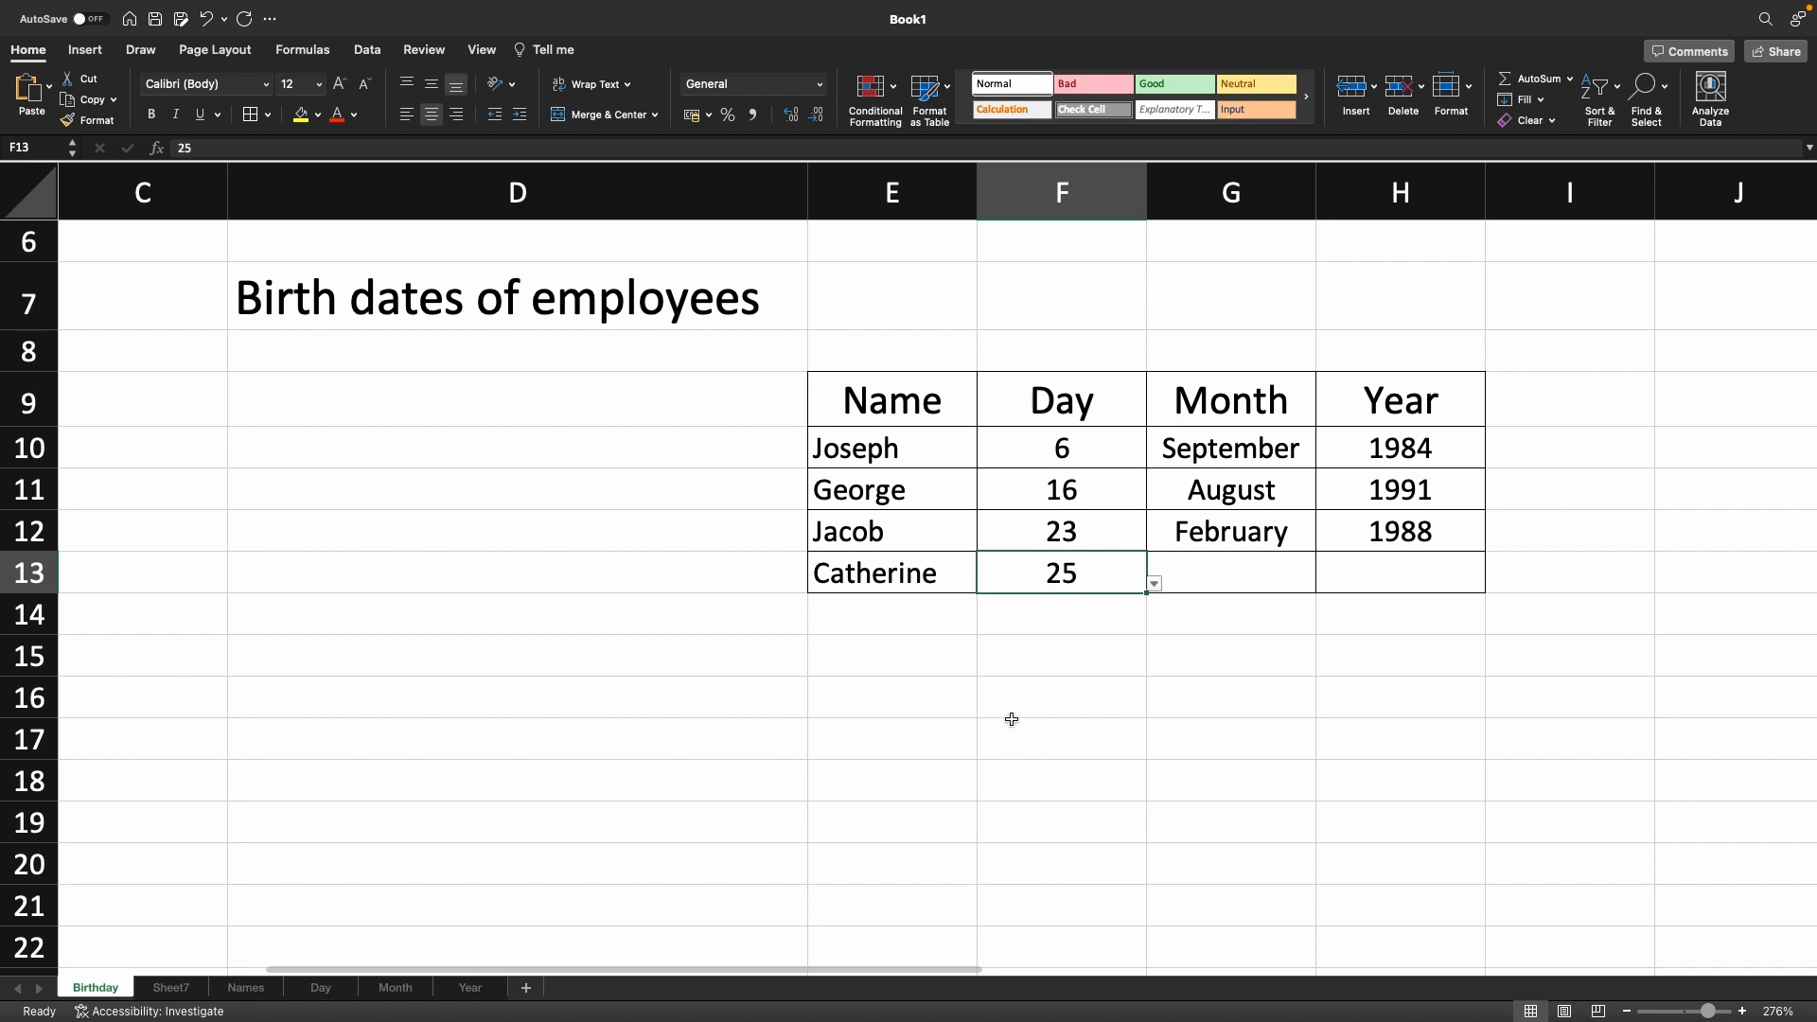
Choose the last employee's birth month in G13 and birth year in H13 from their drop-down lists
click(1244, 575)
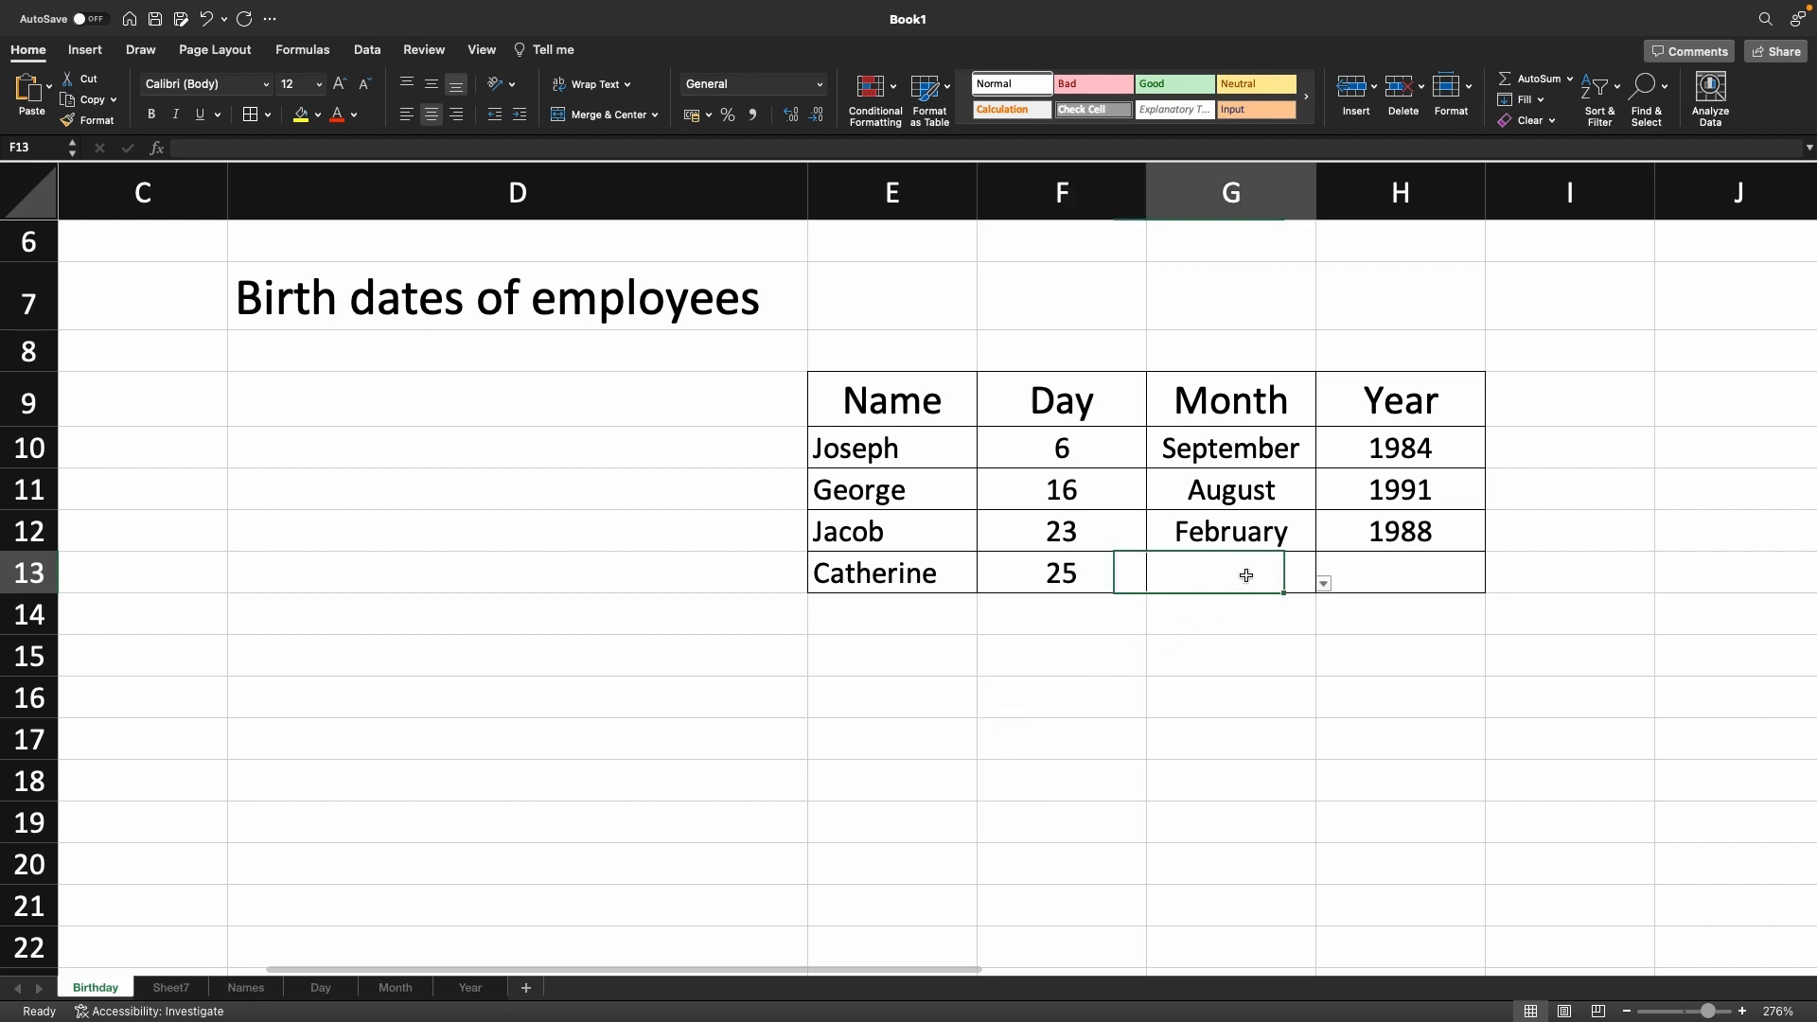
click(1323, 585)
click(1188, 641)
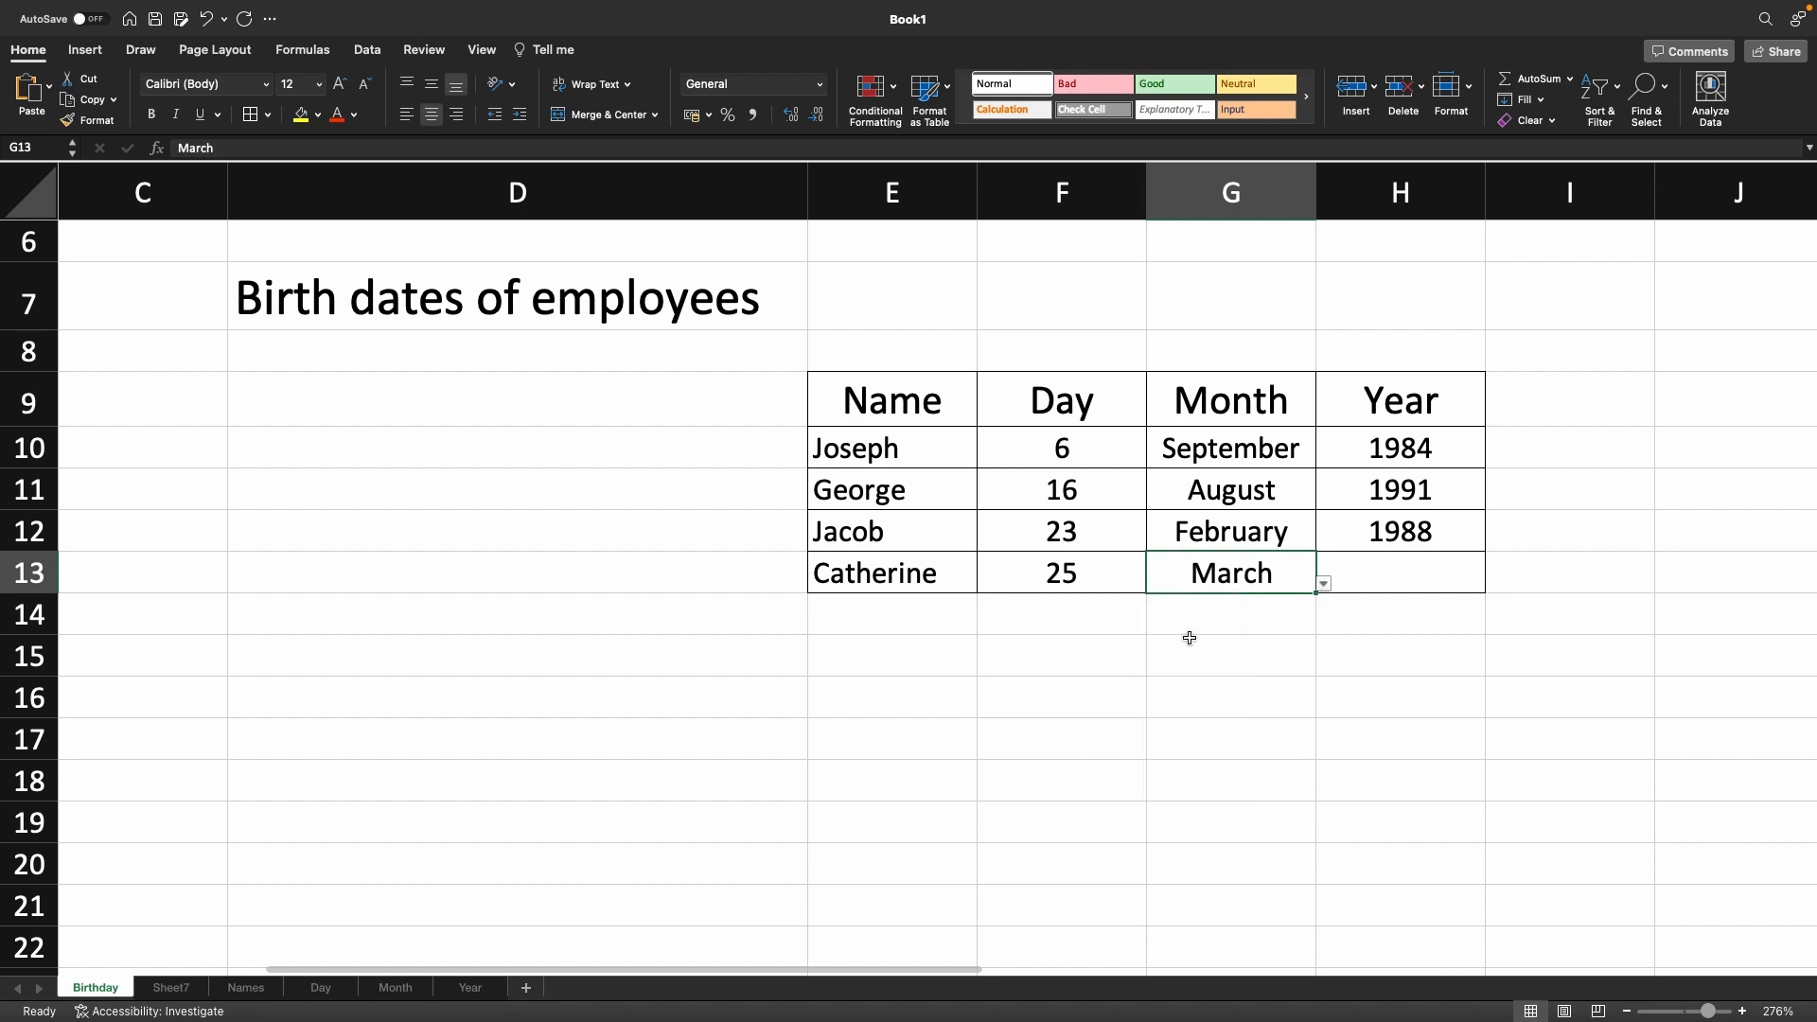
click(1415, 577)
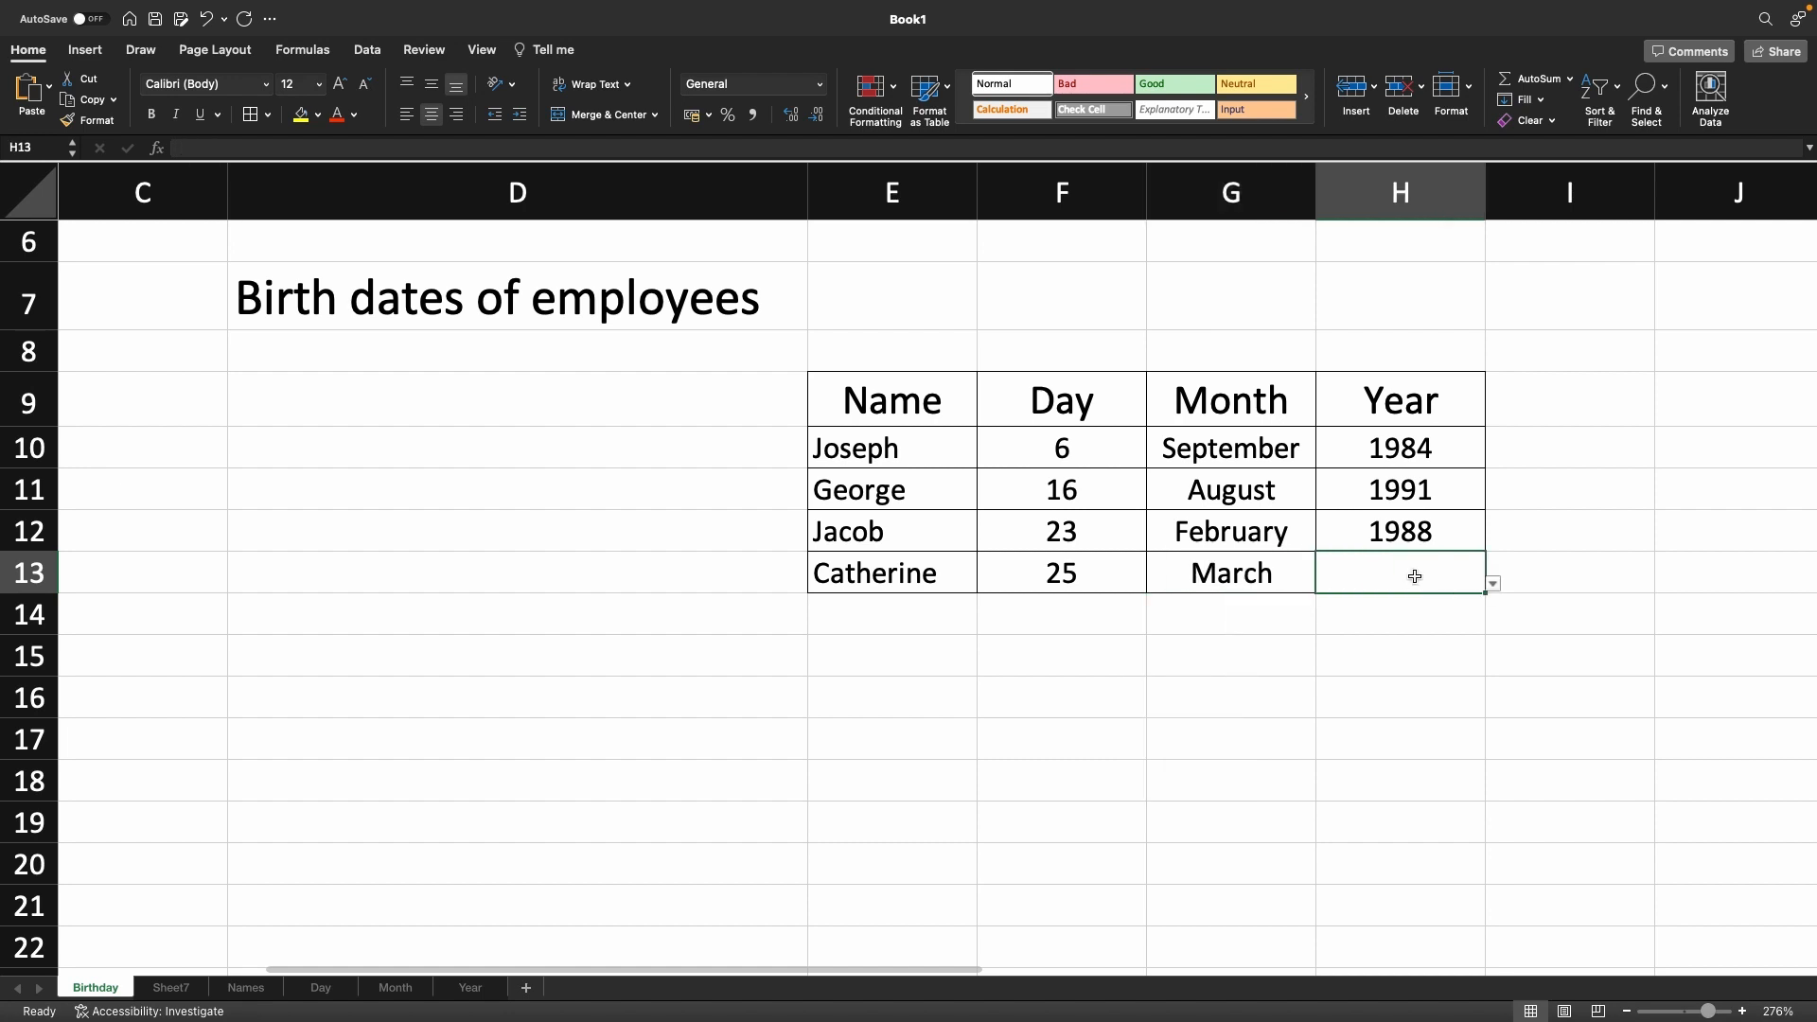
click(1493, 585)
scroll(1339, 710, down, 3)
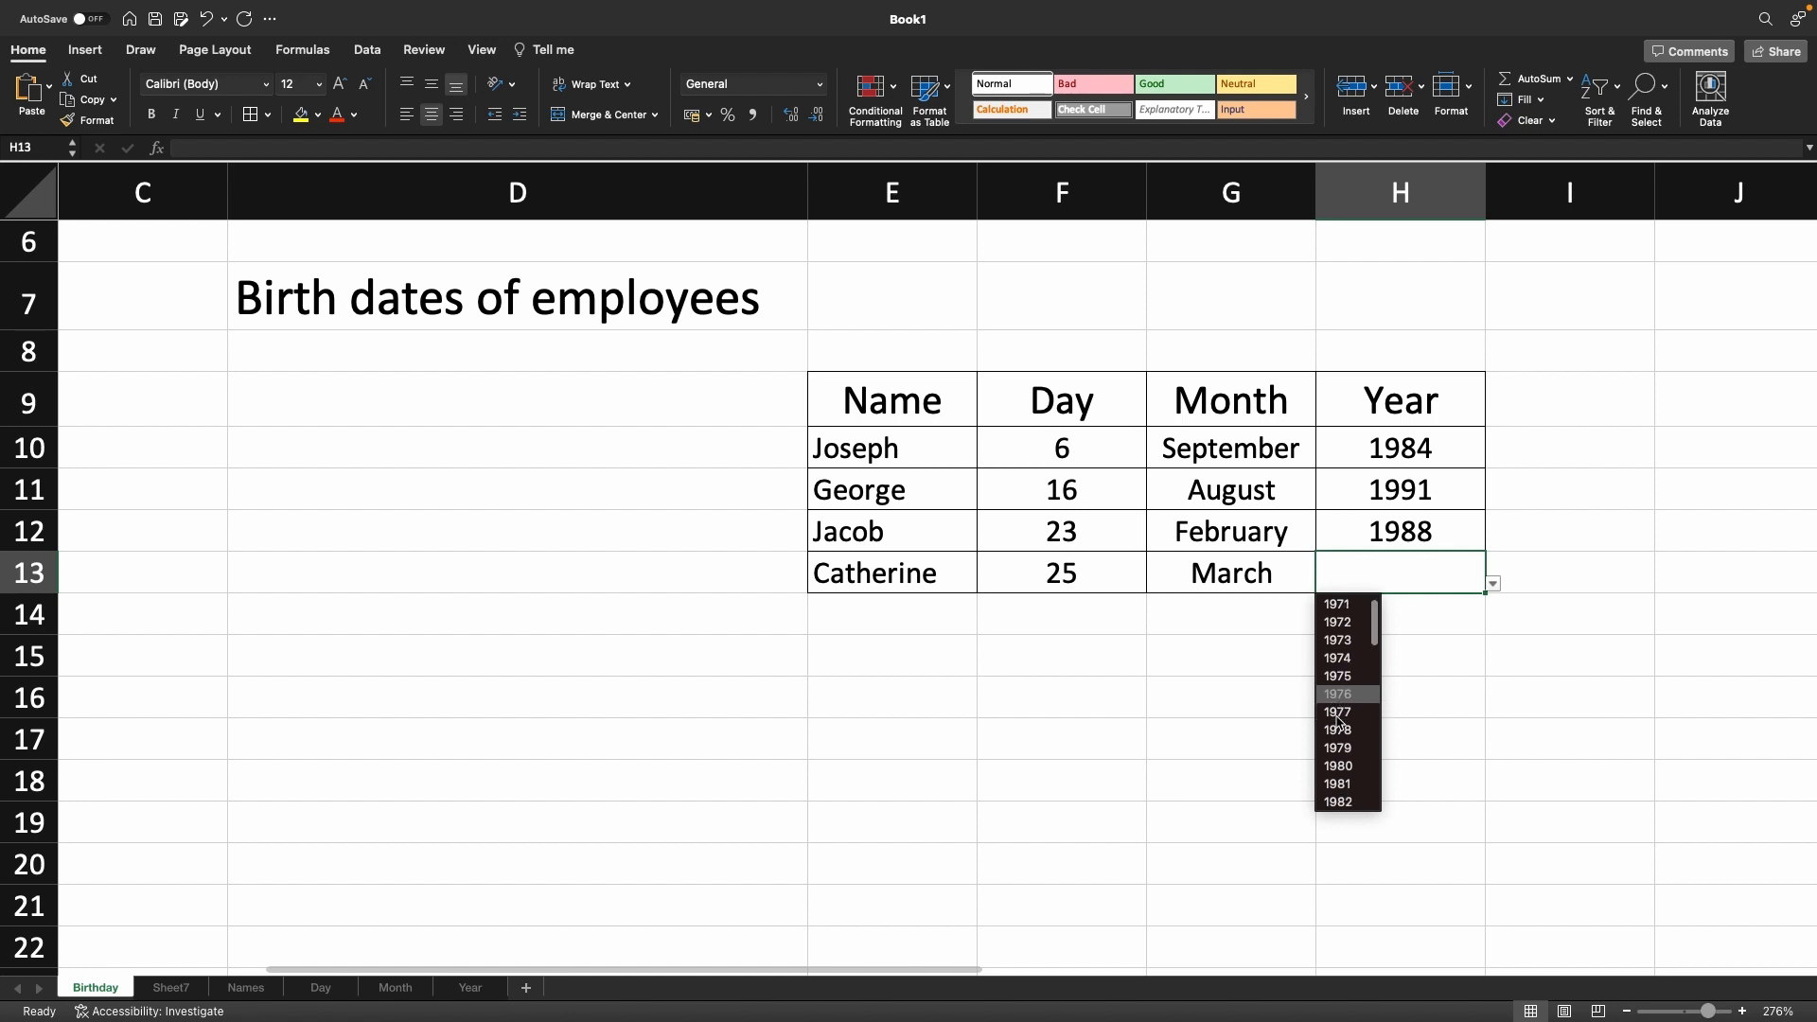
click(1339, 702)
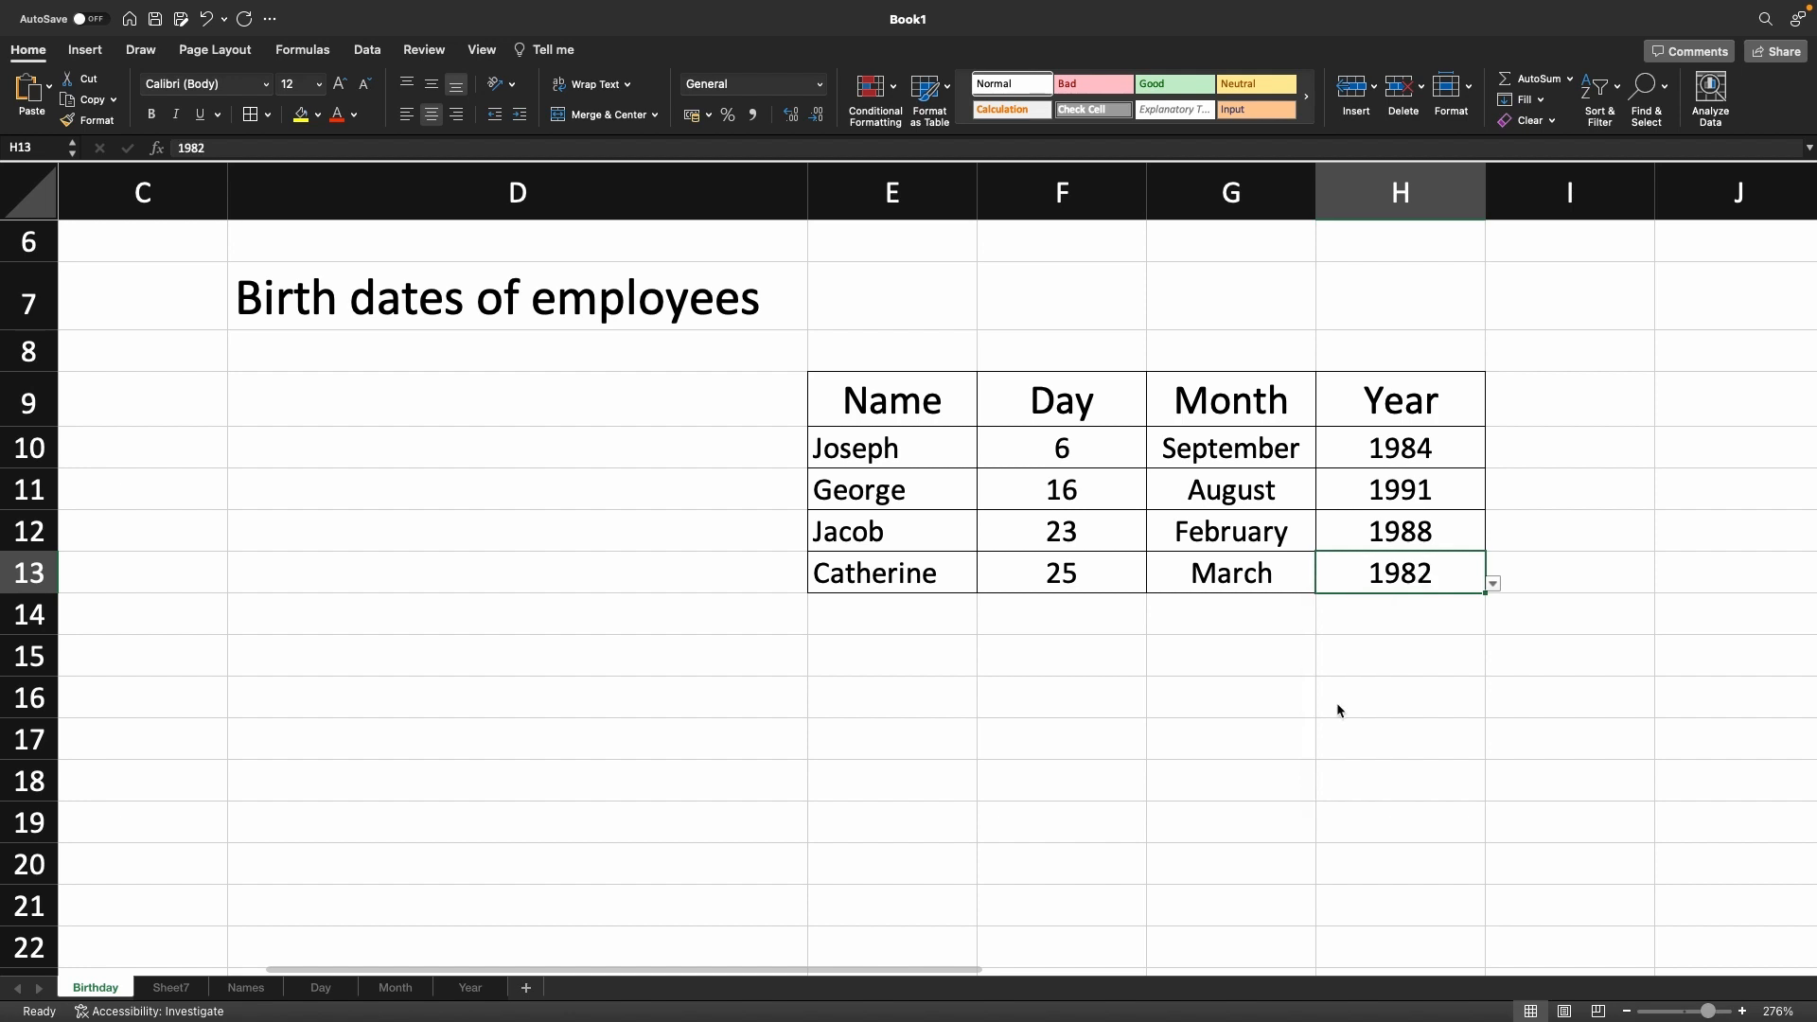
click(1339, 660)
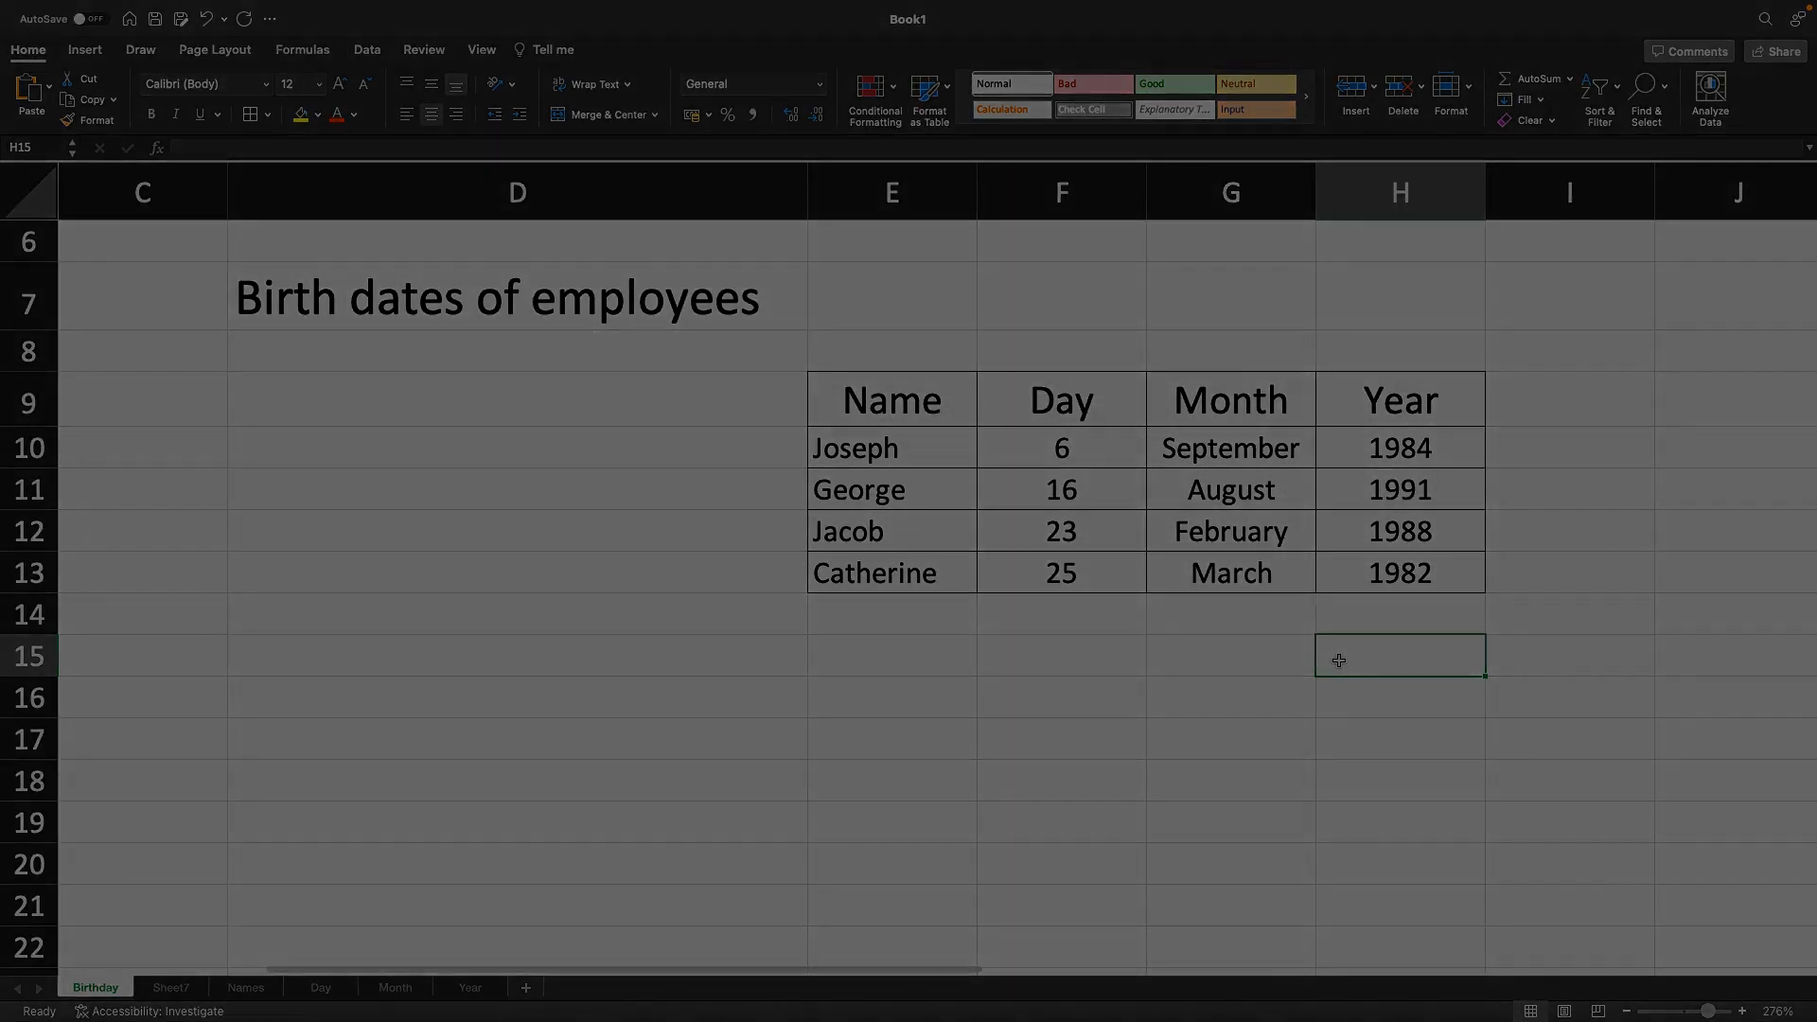
key(super+shift+5)
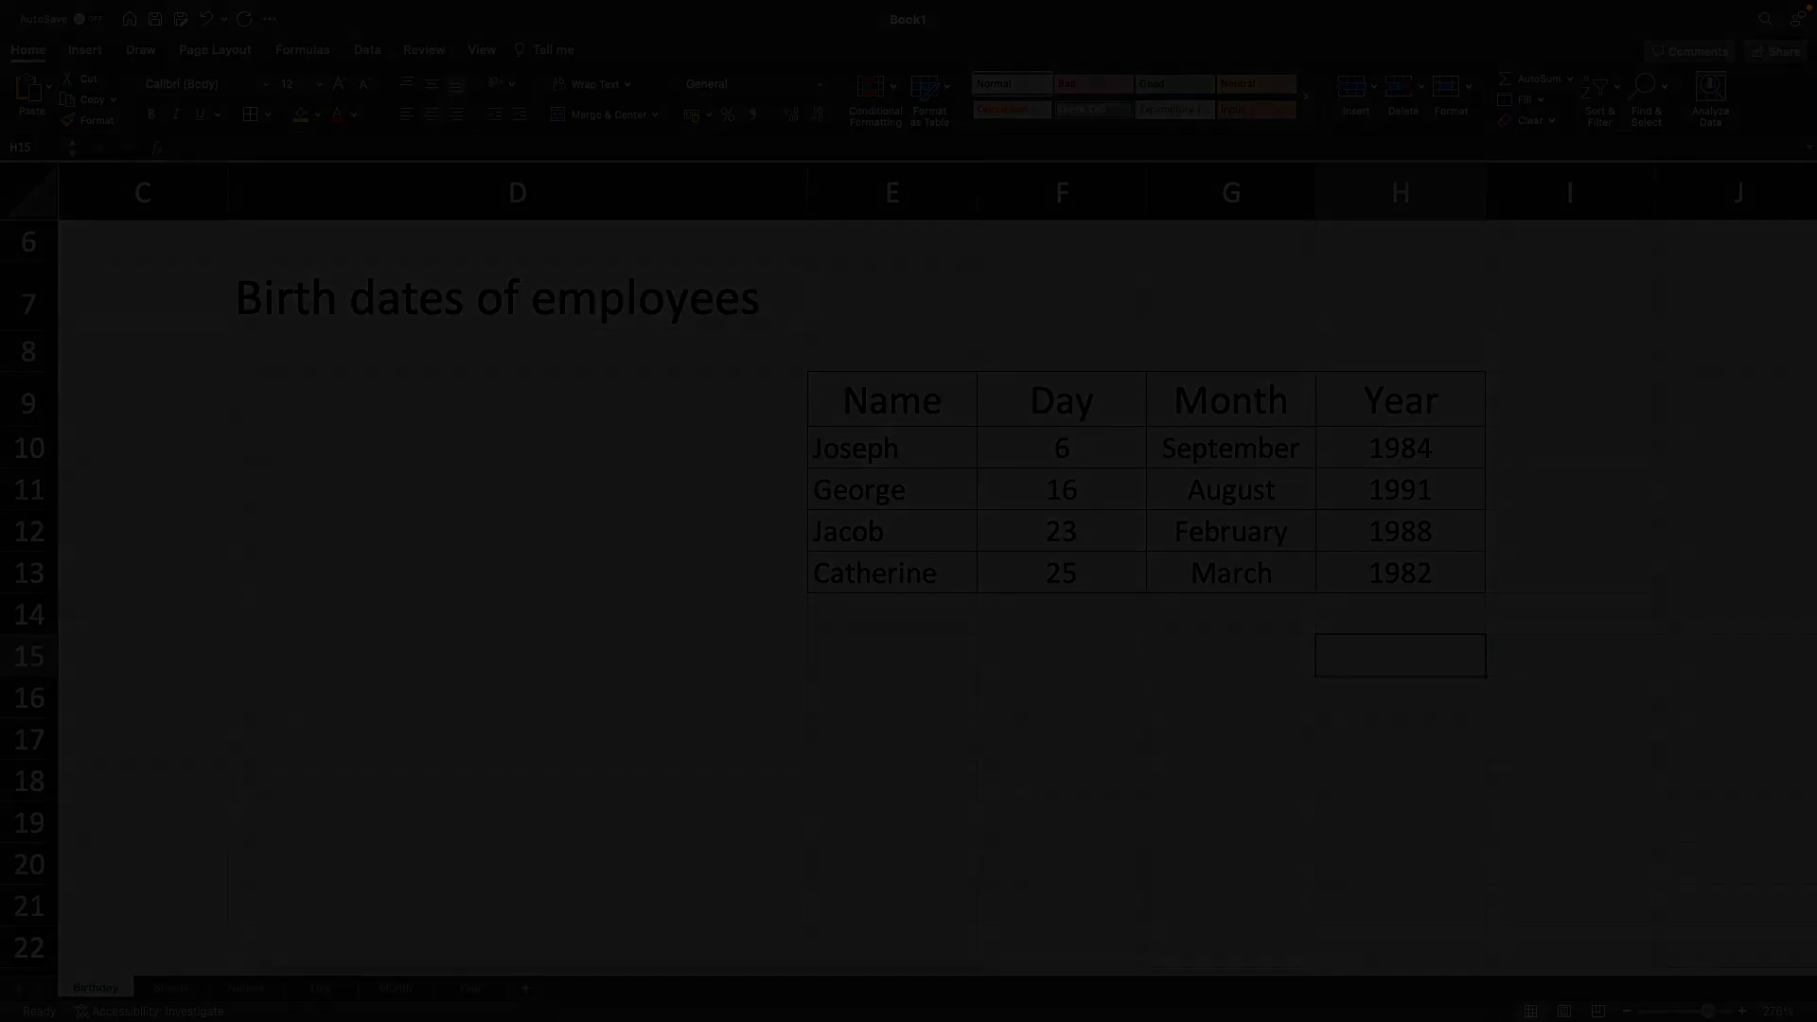